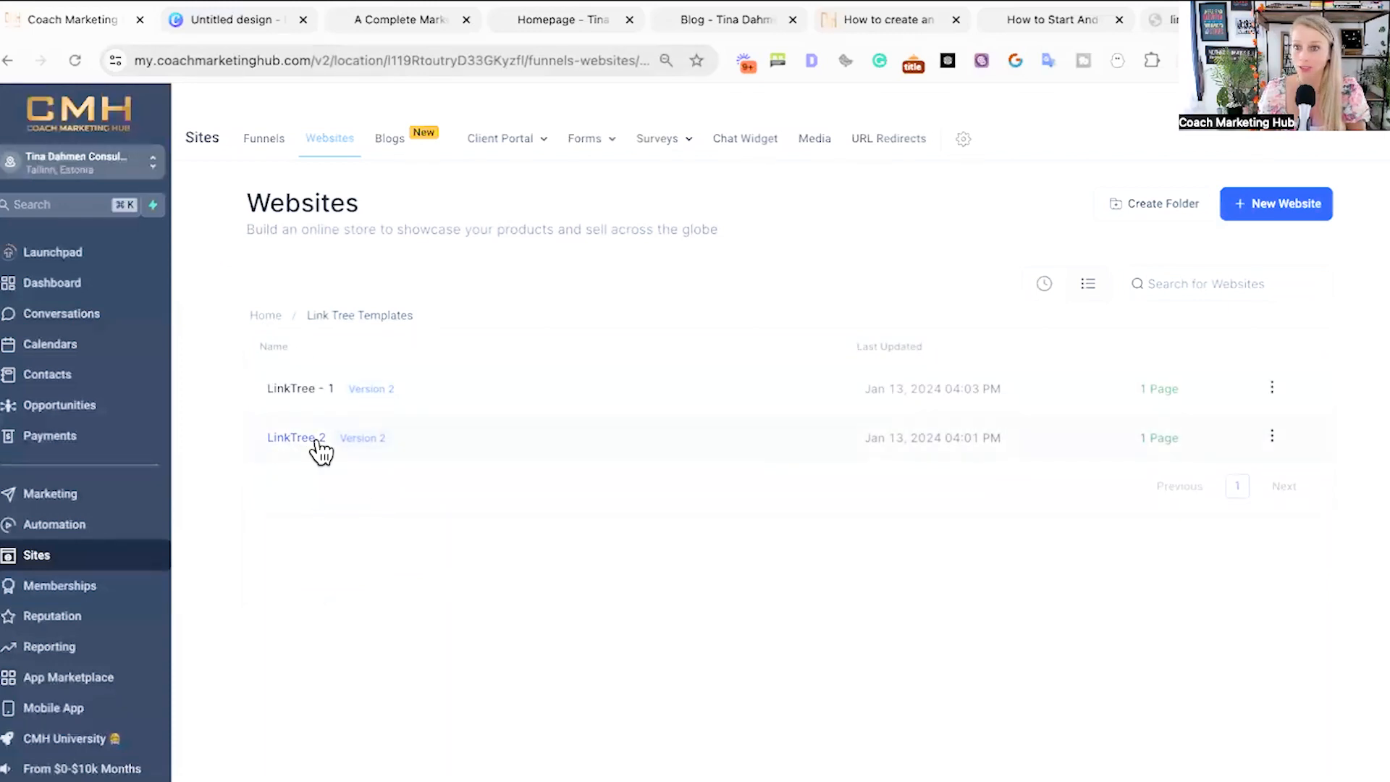
# - Preview the live page of the LinkTree - 1 website template and open that page for editing in the page builder
pyautogui.click(307, 392)
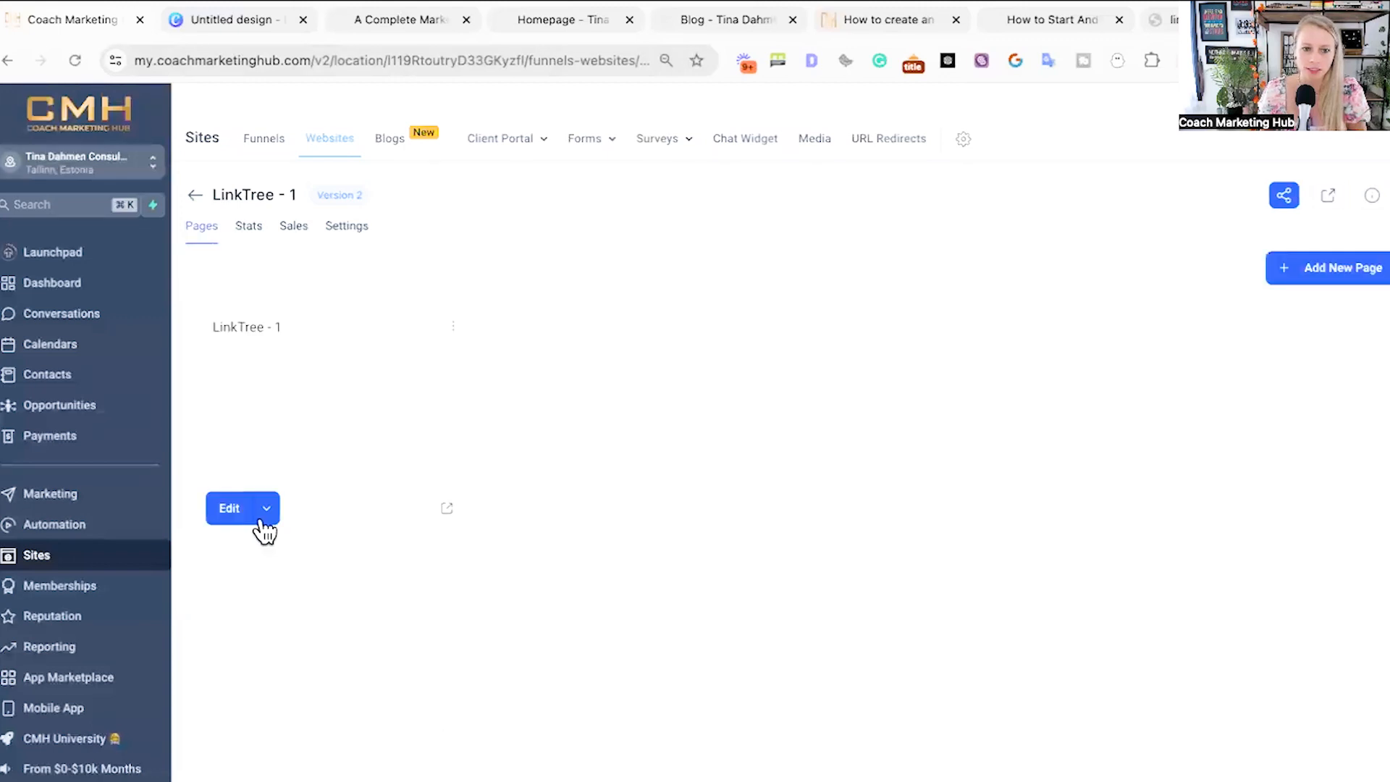
pyautogui.click(446, 509)
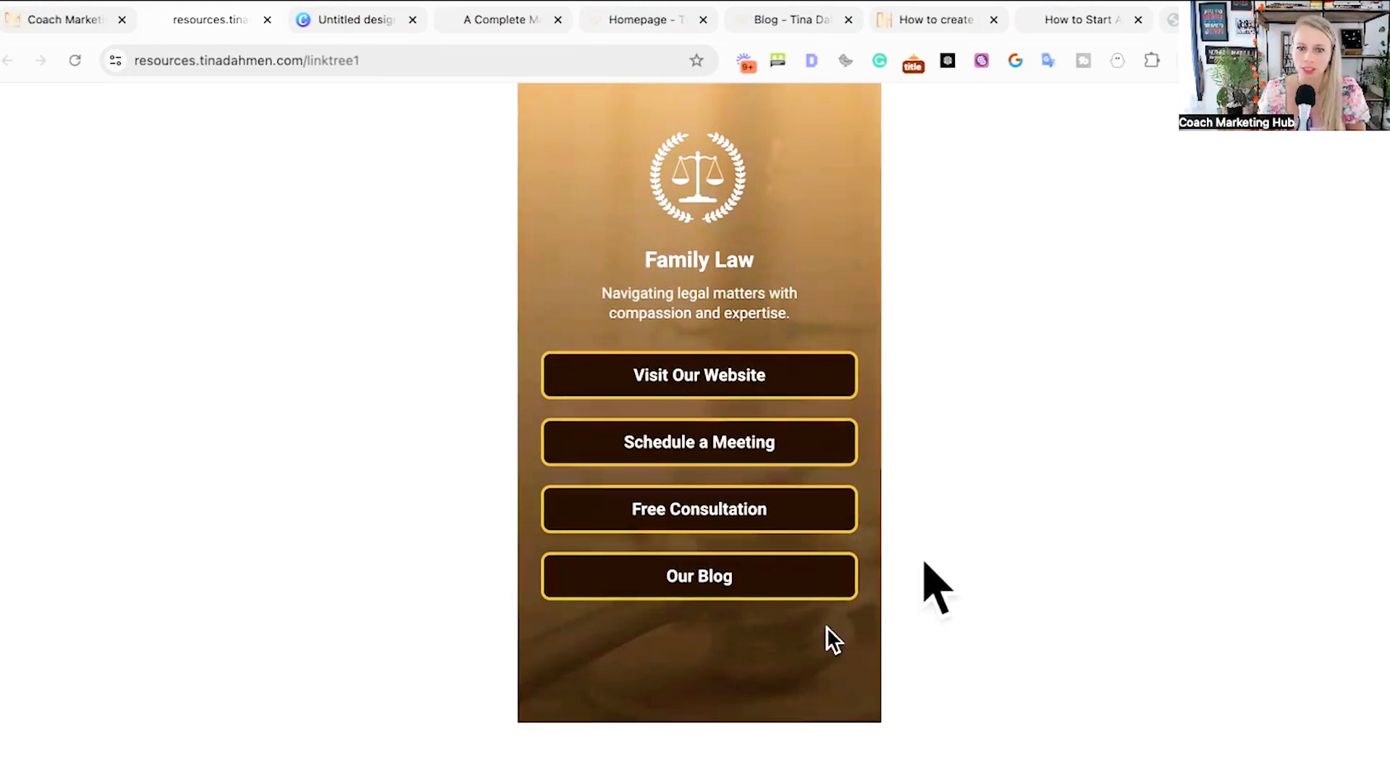
pyautogui.click(61, 17)
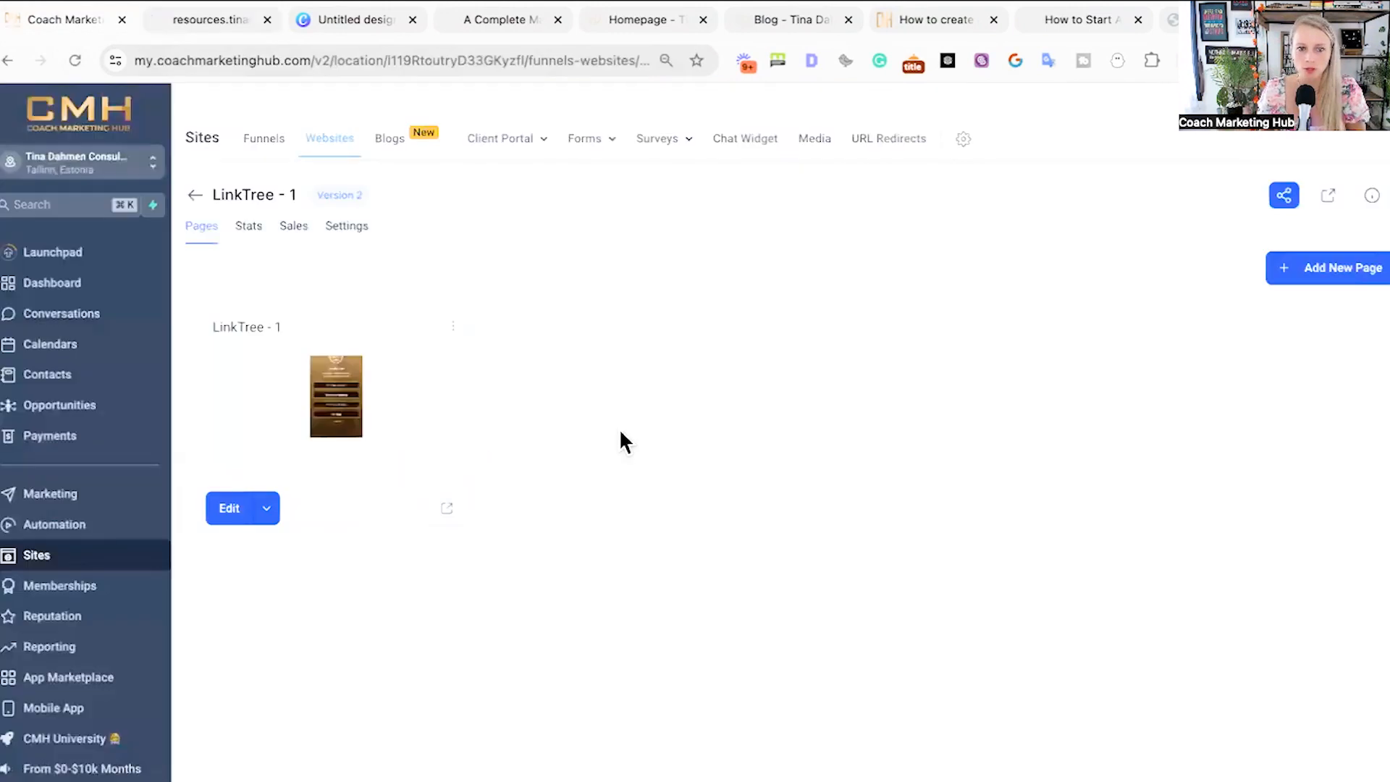
pyautogui.click(266, 509)
pyautogui.click(264, 466)
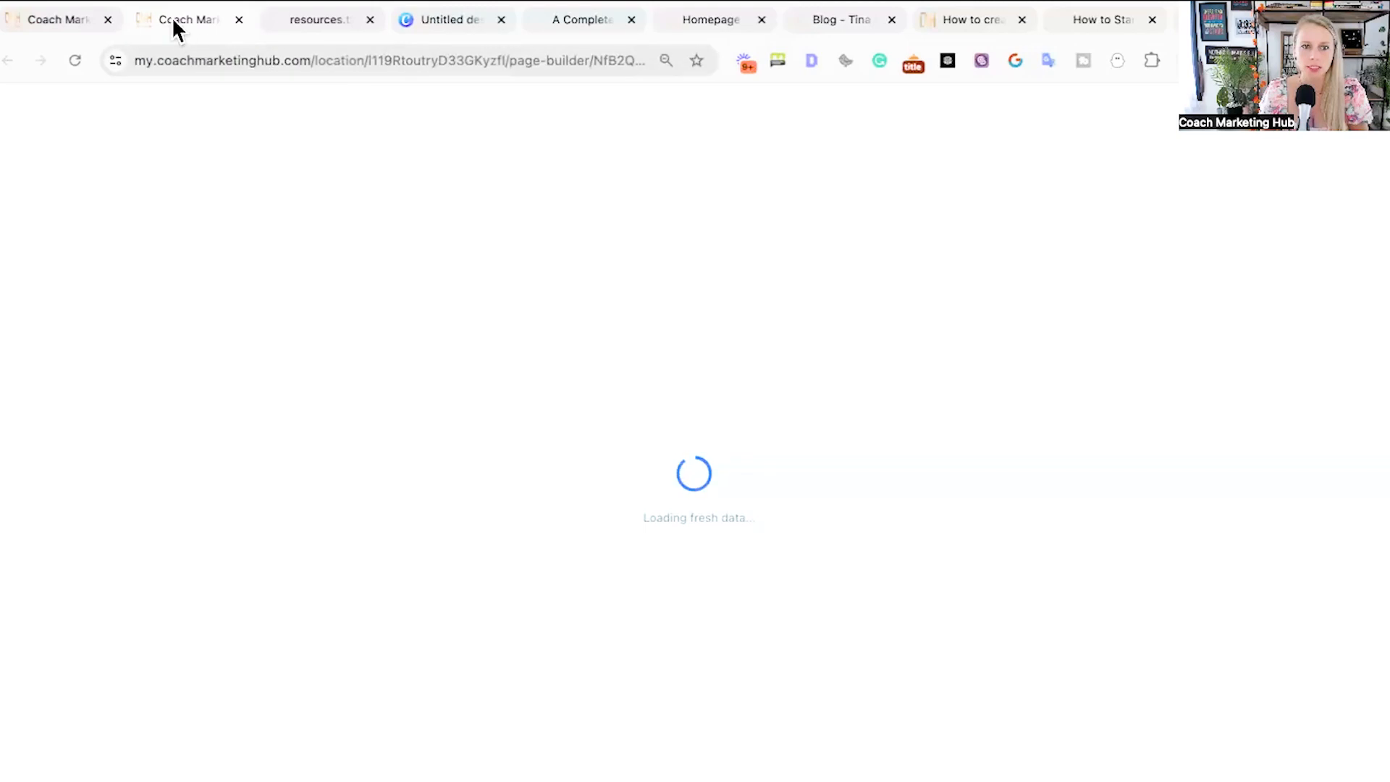
pyautogui.click(324, 22)
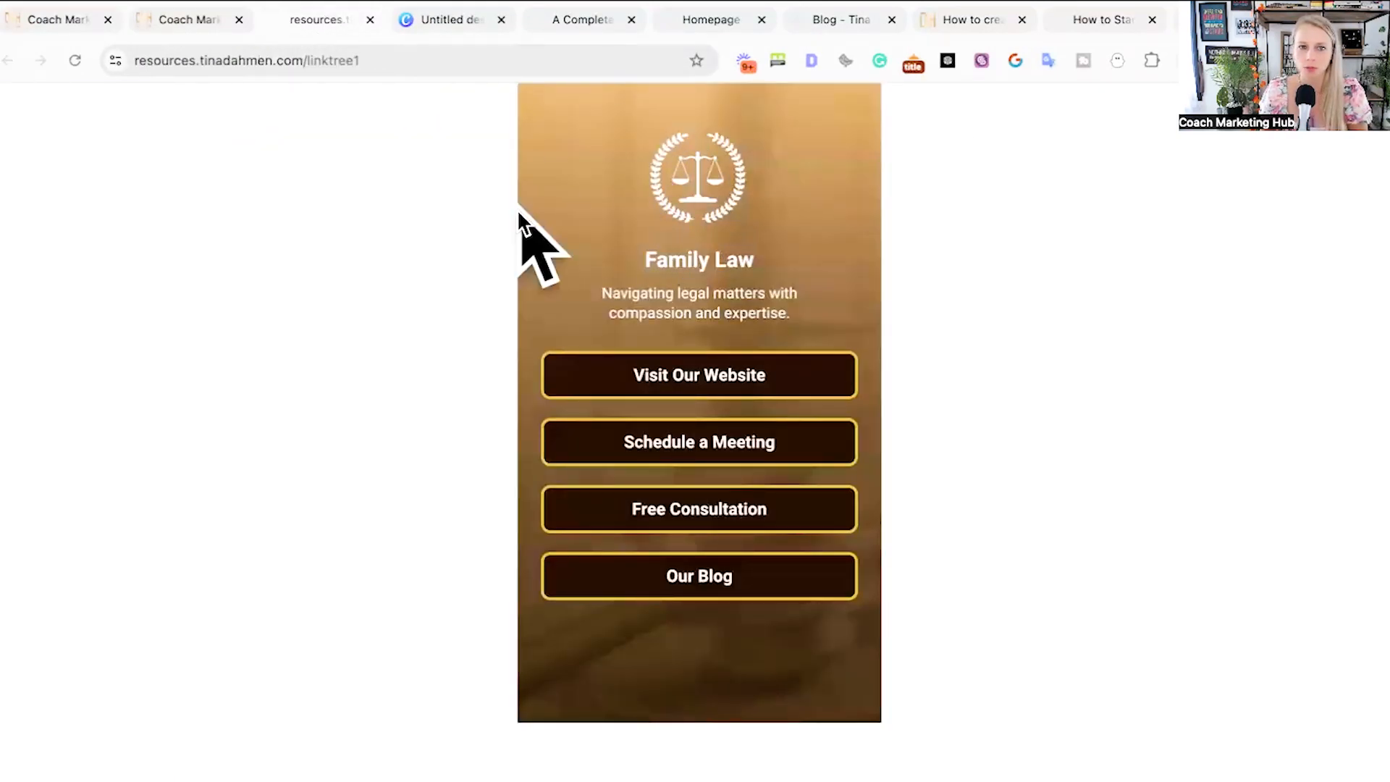
# - Switch to Canva and download the circular portrait design as a PNG with a transparent background
pyautogui.click(438, 29)
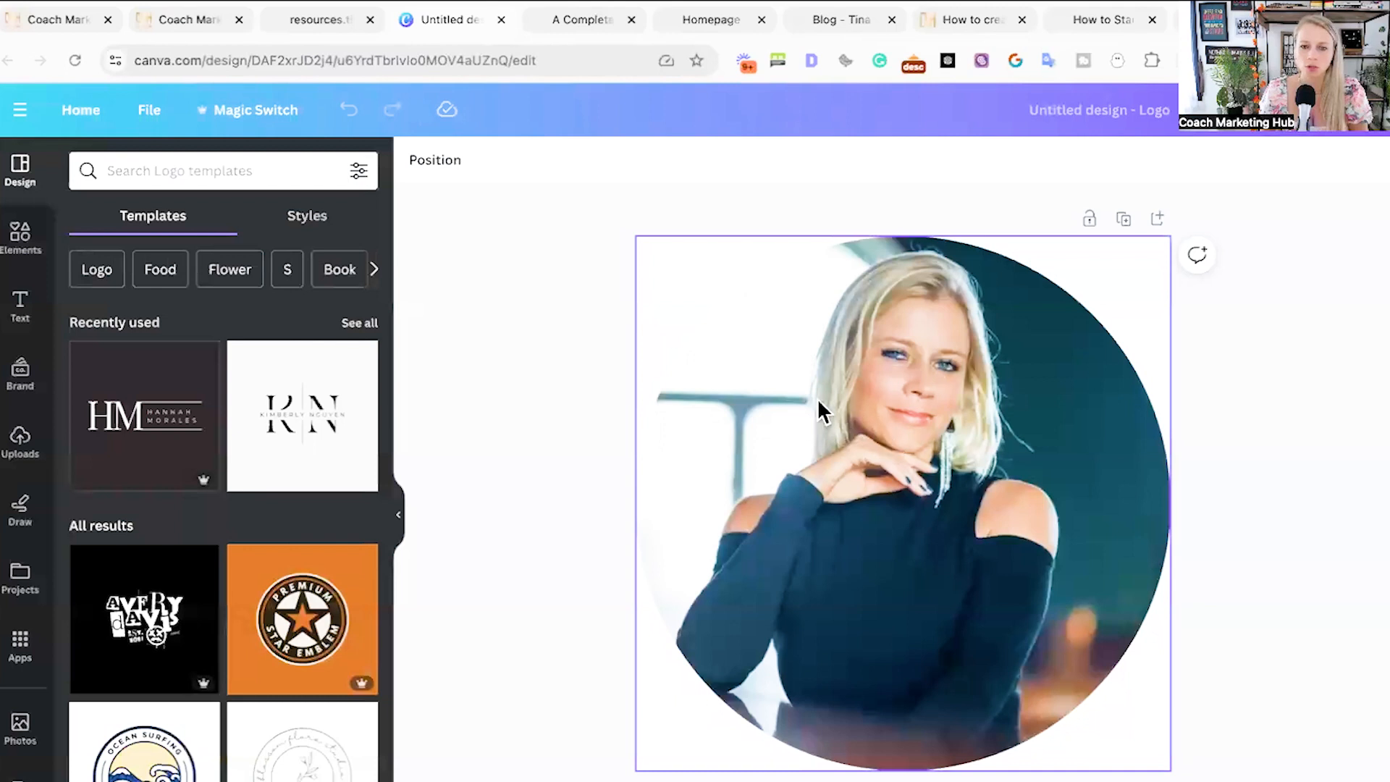
pyautogui.click(645, 301)
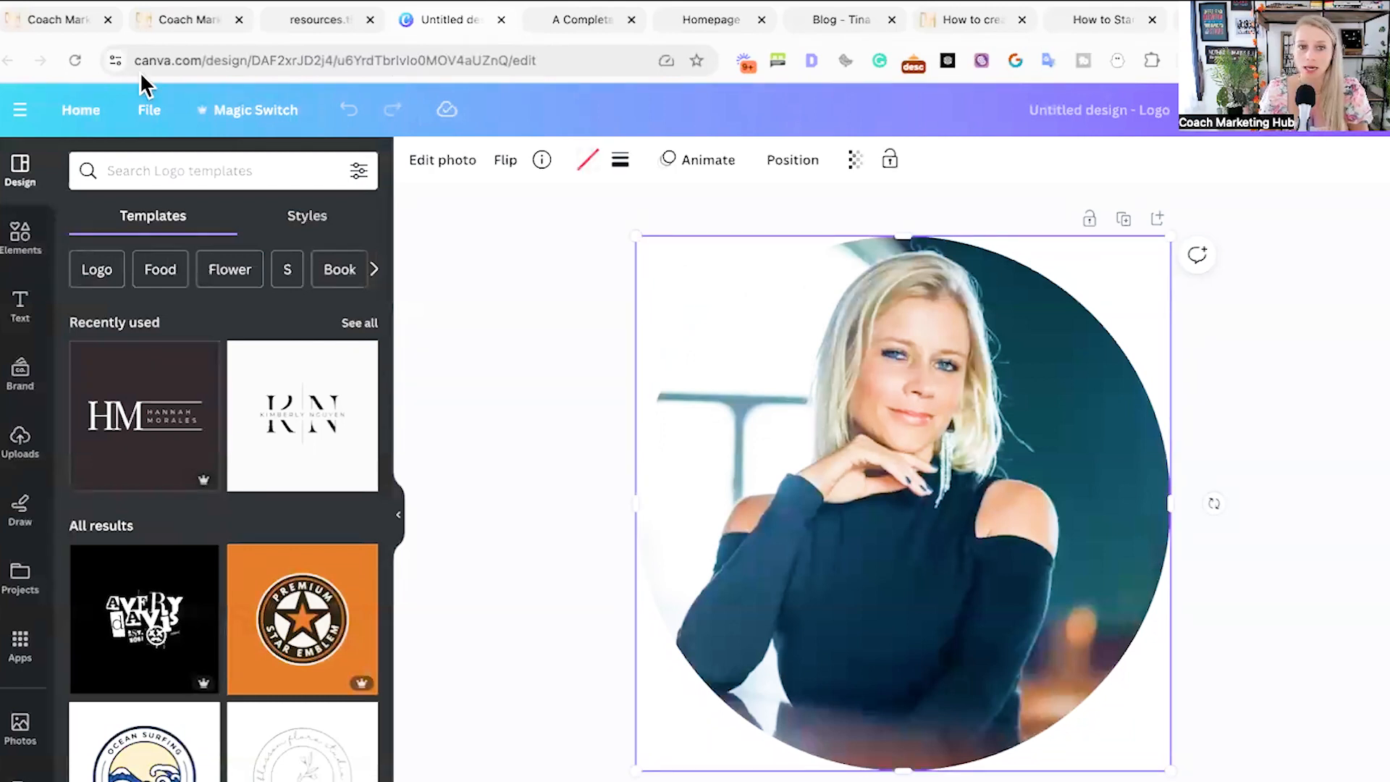
pyautogui.click(1364, 120)
pyautogui.click(1123, 586)
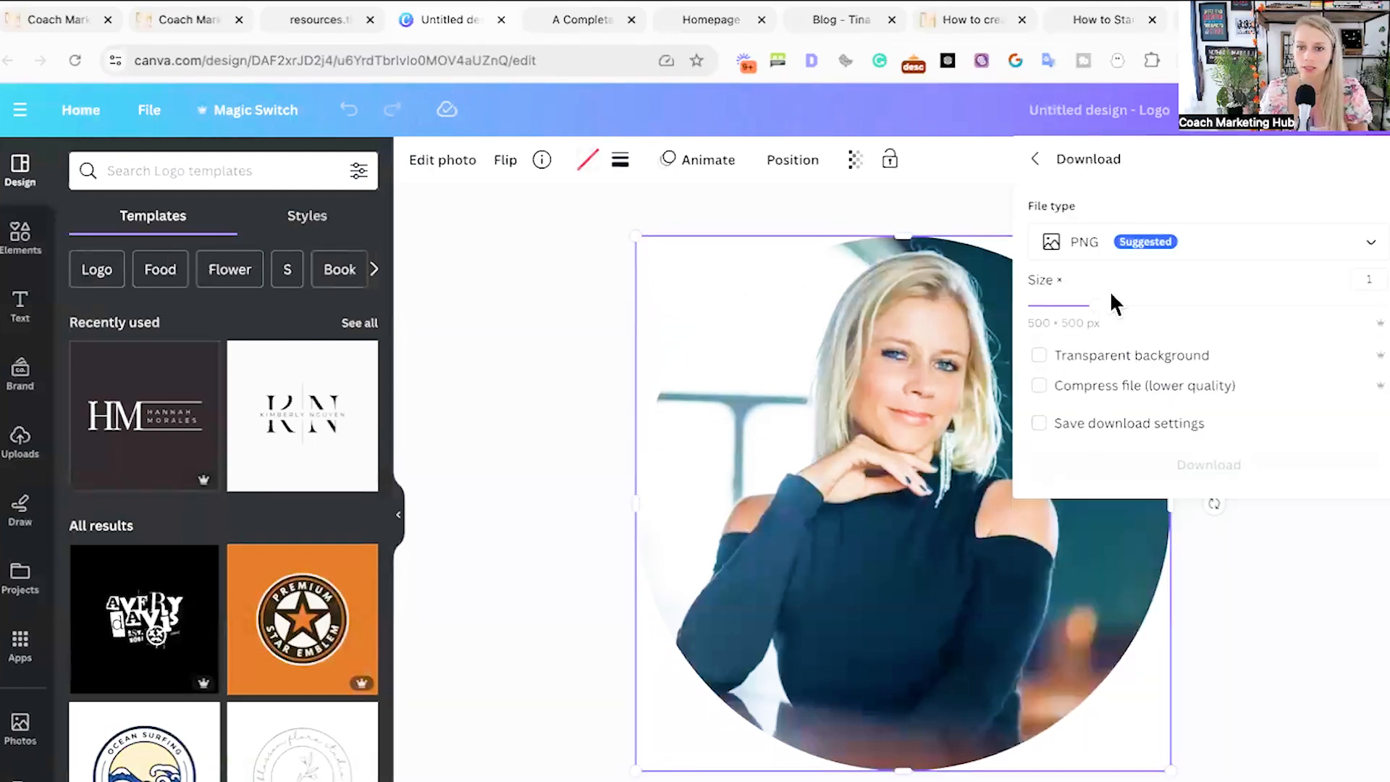
pyautogui.click(1039, 355)
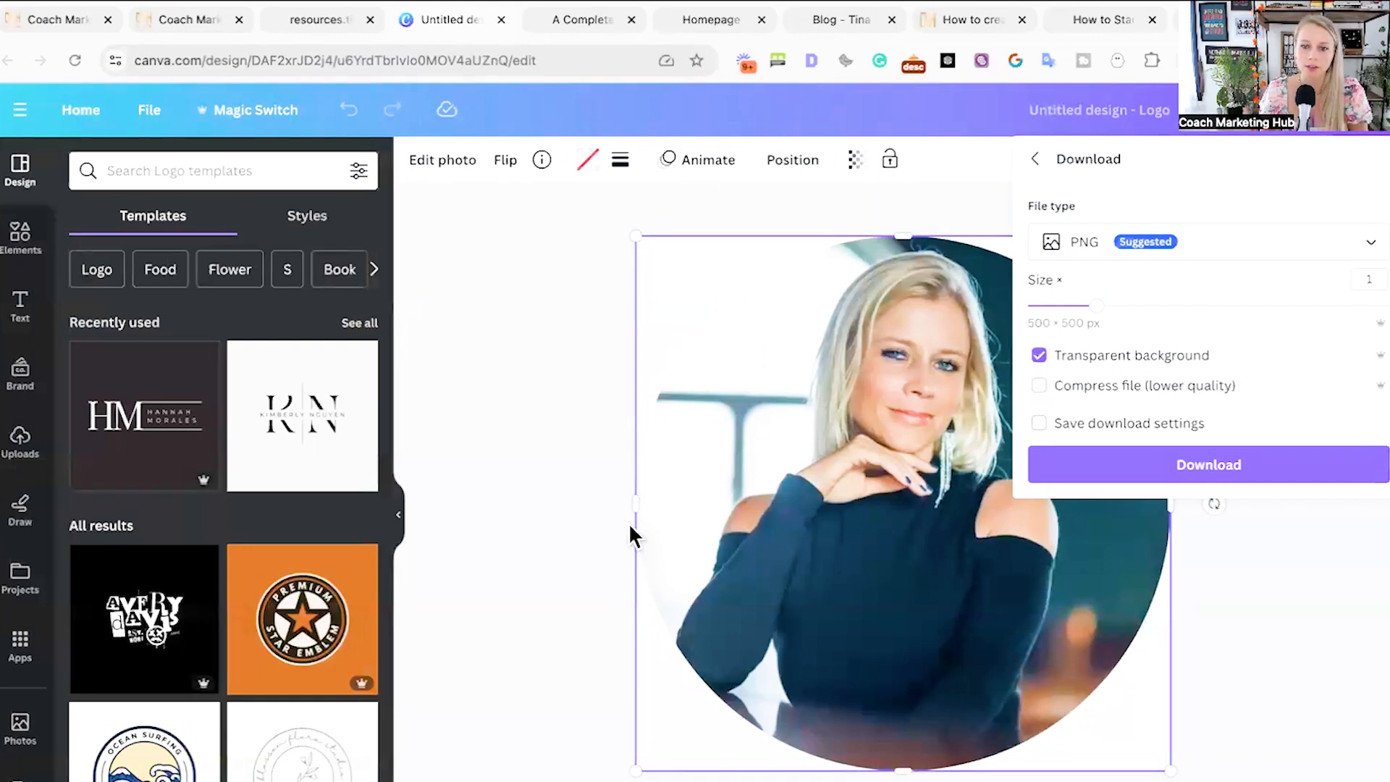
pyautogui.click(1250, 476)
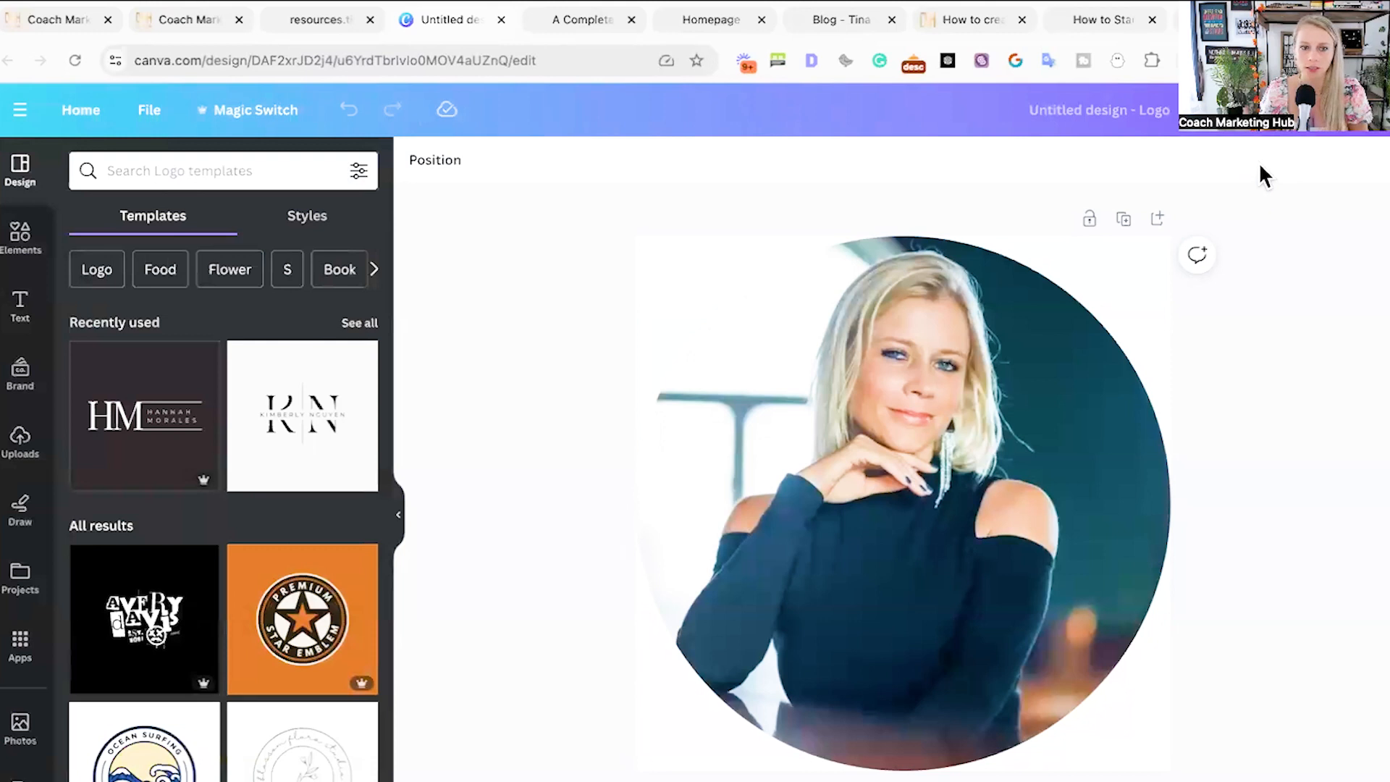
# - Duplicate the portrait page, clear the photo from its circular frame, and fill the frame with the uploaded portrait photo
pyautogui.click(21, 235)
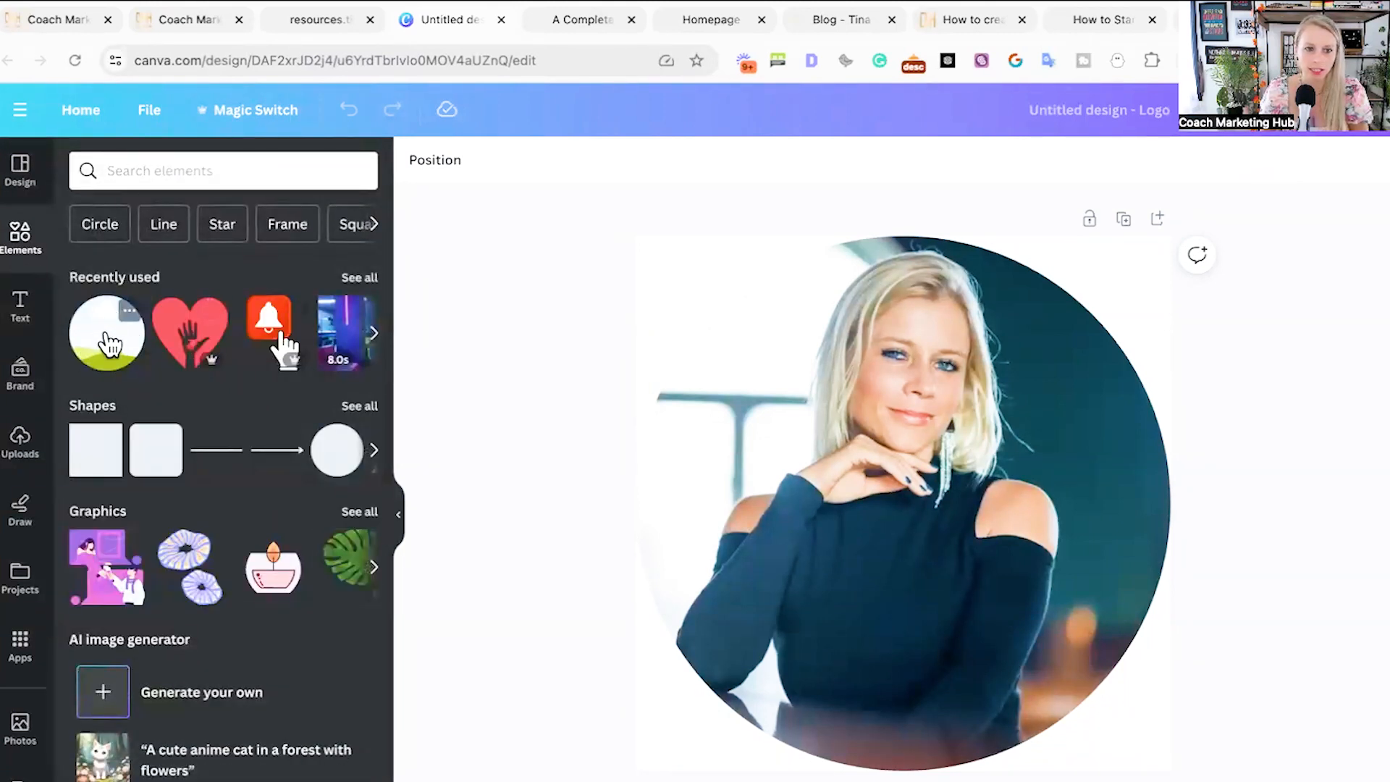
pyautogui.click(1123, 219)
pyautogui.click(932, 561)
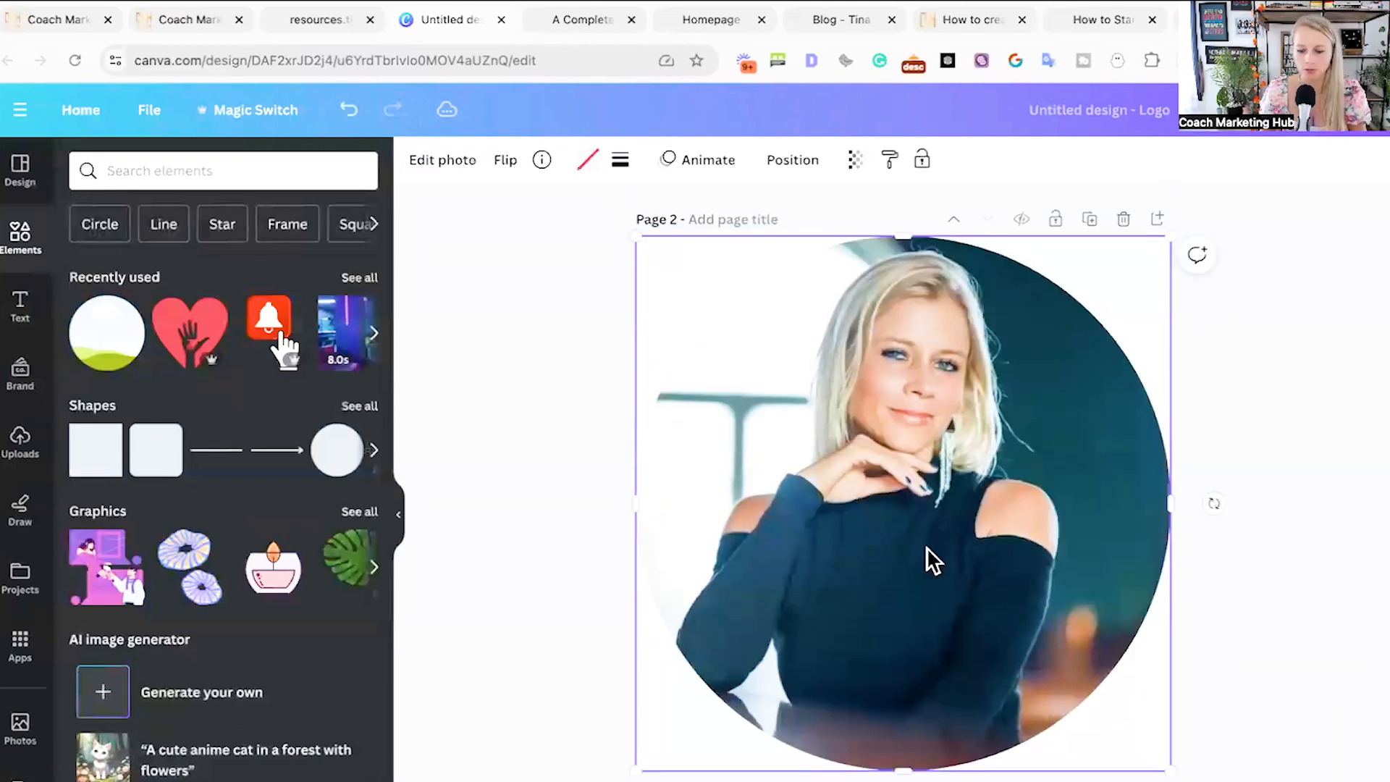
pyautogui.press('Delete')
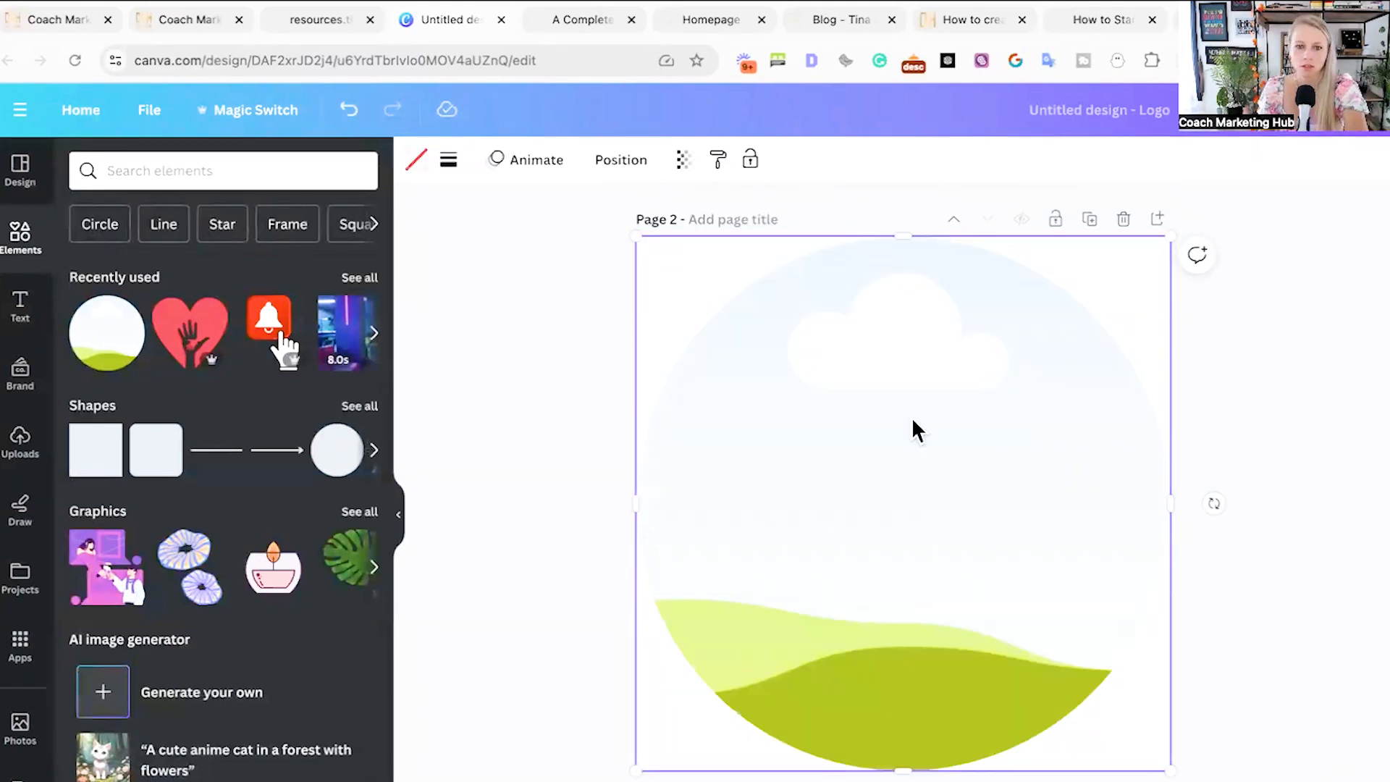
pyautogui.click(20, 437)
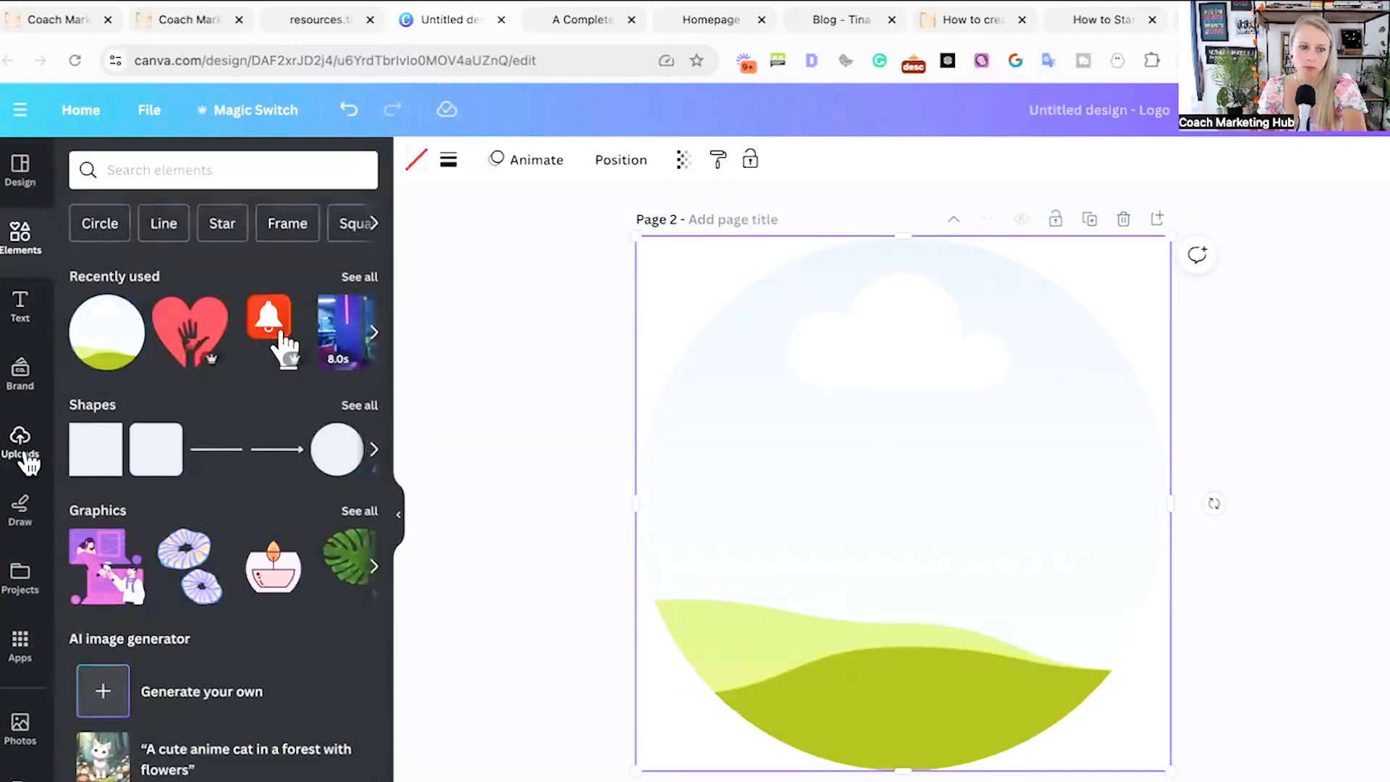
pyautogui.moveTo(132, 408); pyautogui.dragTo(909, 445)
pyautogui.click(542, 398)
# - Review the PNG download settings for the two-page design without downloading it
pyautogui.click(1325, 109)
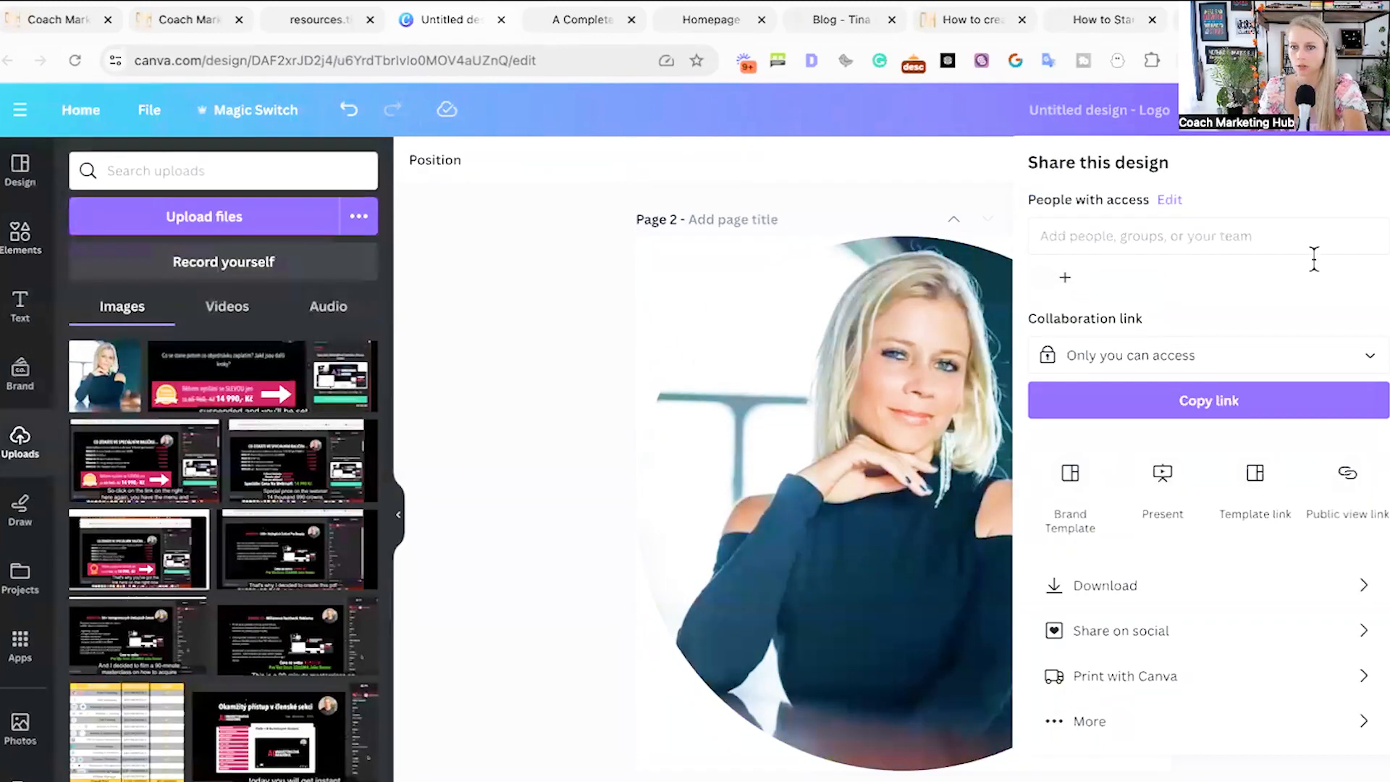
pyautogui.click(1200, 583)
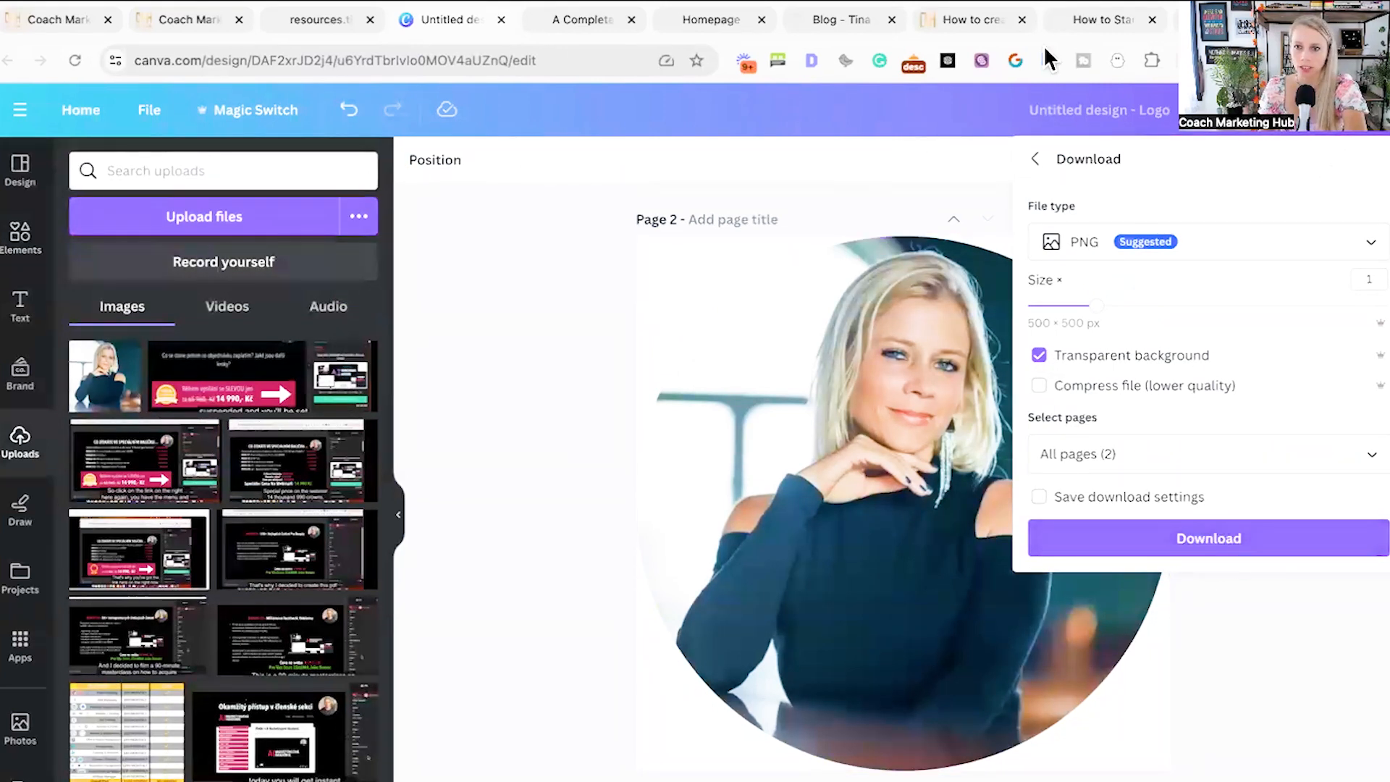
pyautogui.click(993, 309)
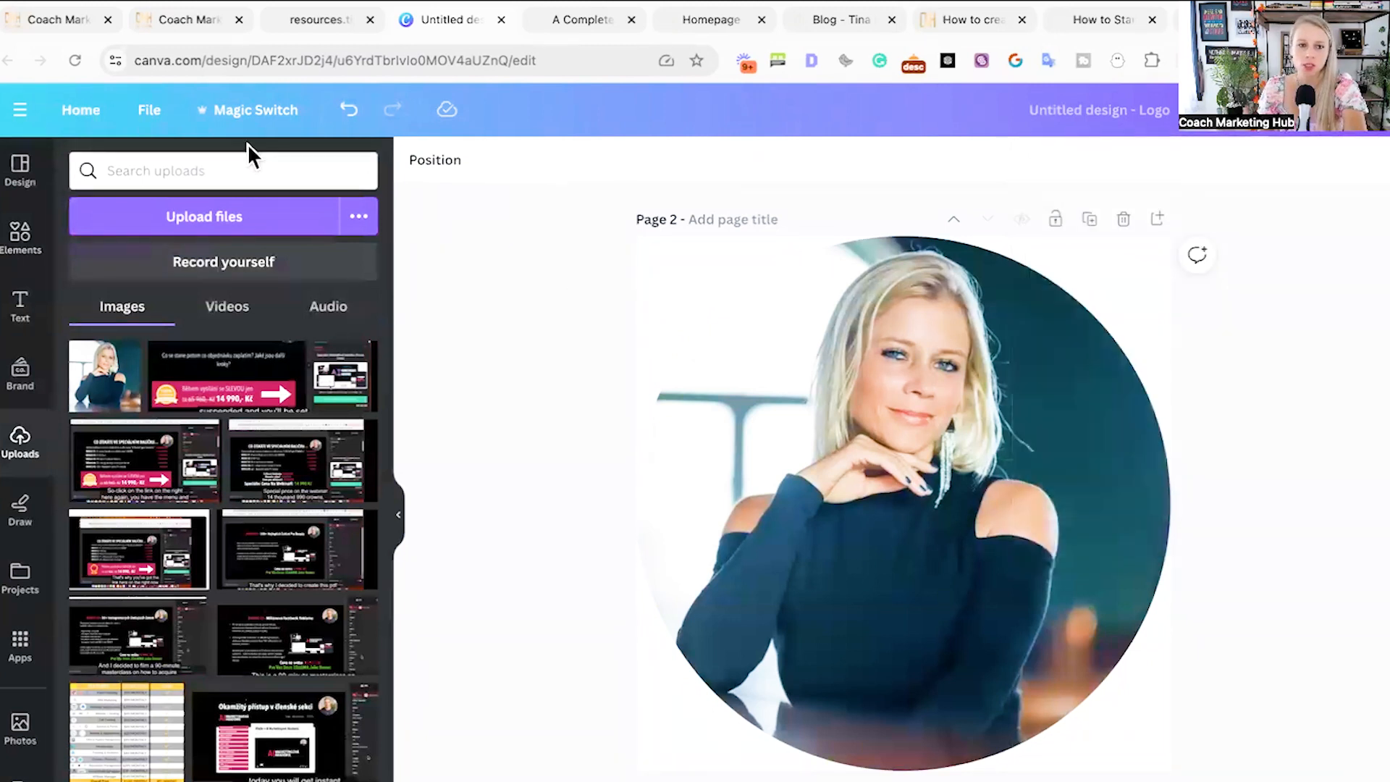
# - Return to the LinkTree - 1 page builder in Coach Marketing Hub and open the media library for the scales logo image
pyautogui.click(302, 23)
pyautogui.click(180, 20)
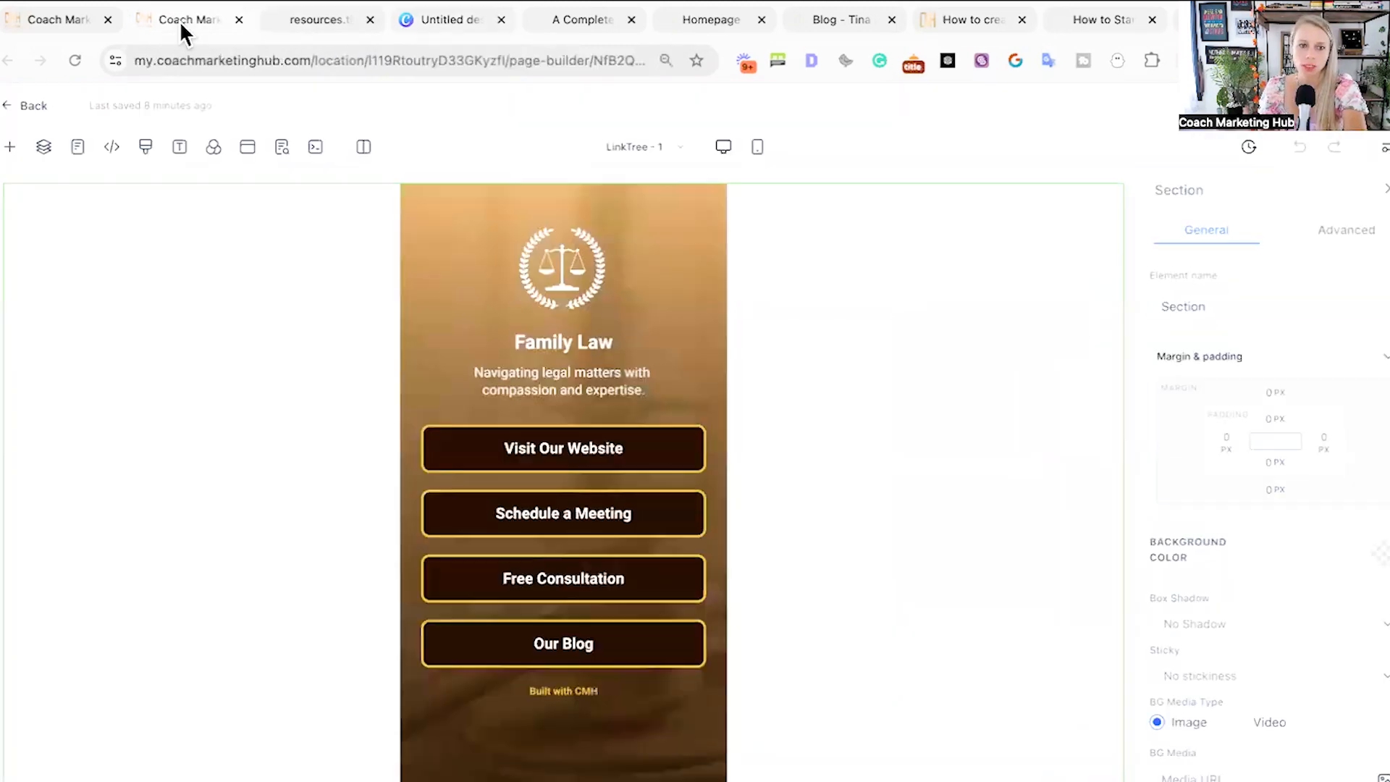
pyautogui.click(59, 29)
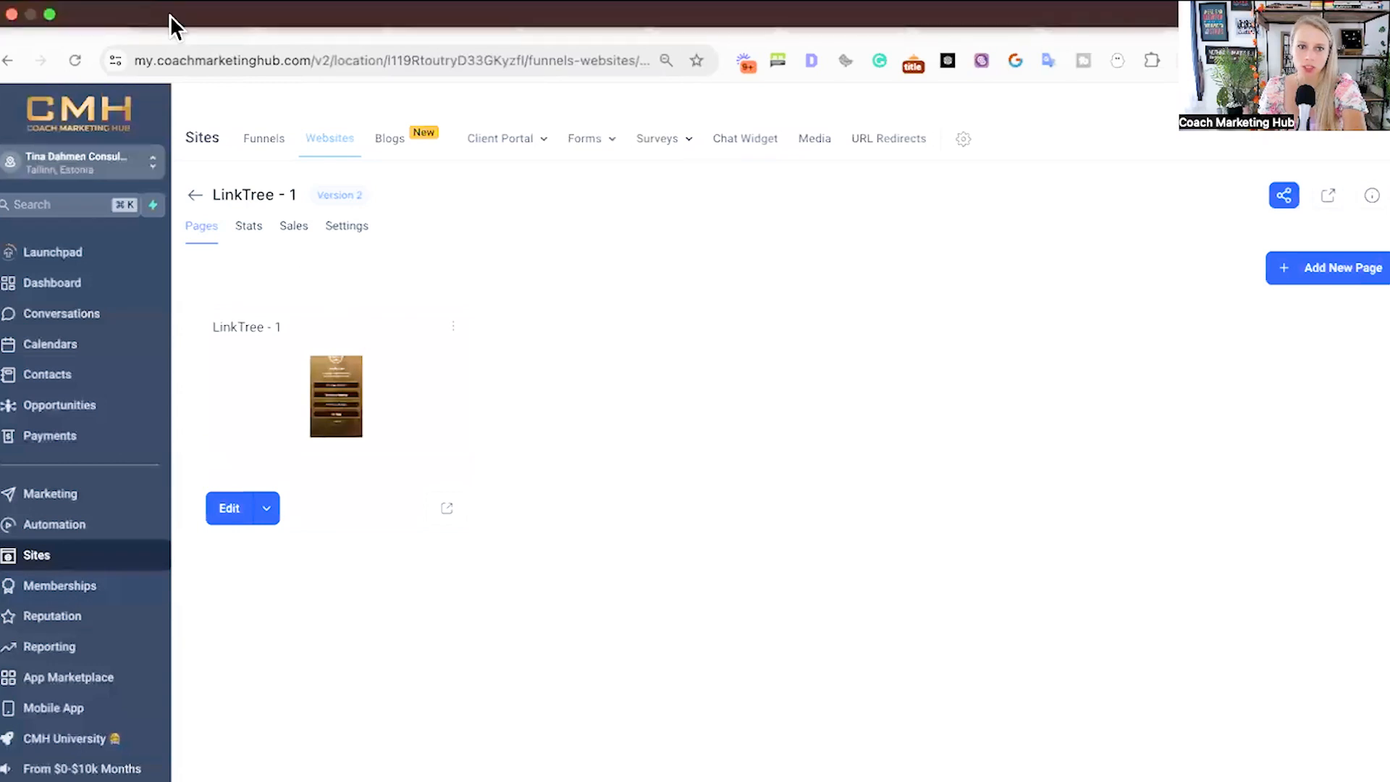
pyautogui.click(181, 22)
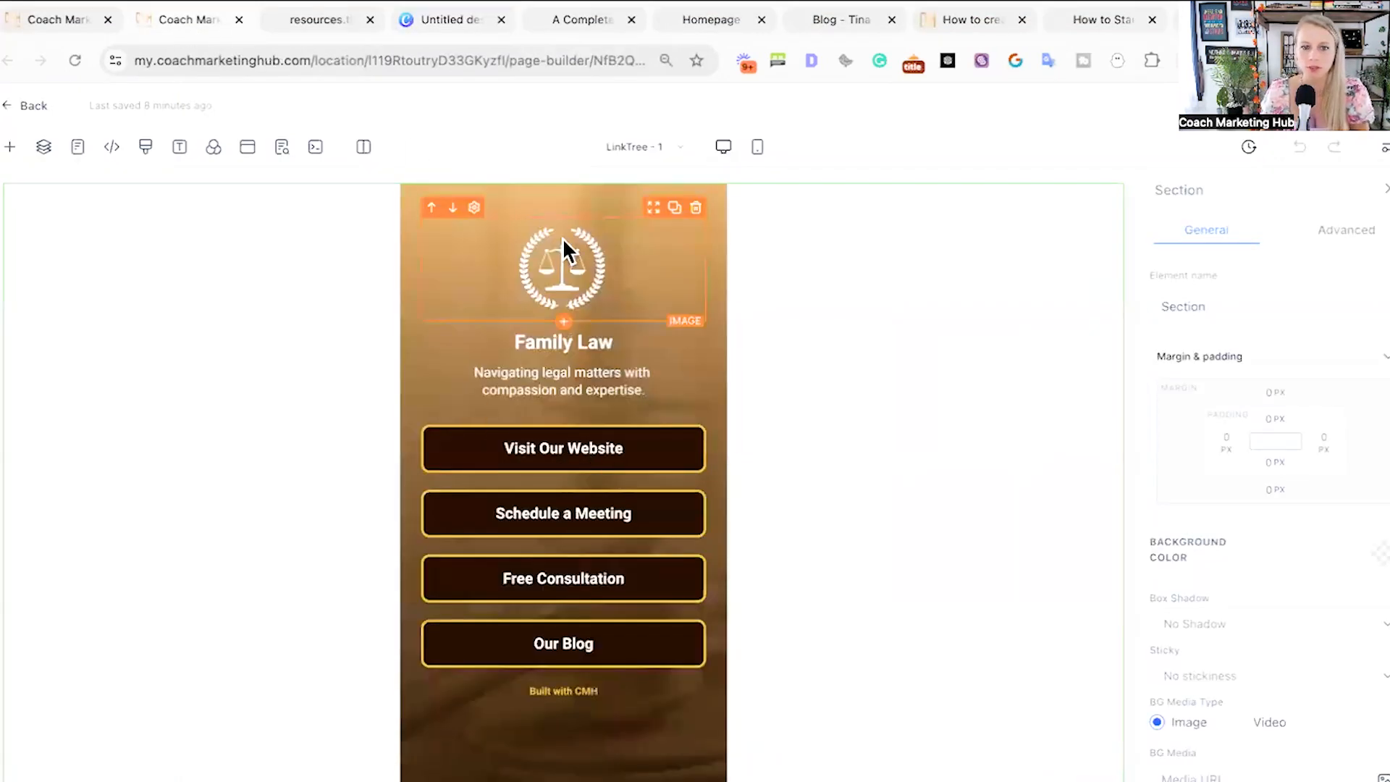
pyautogui.click(562, 239)
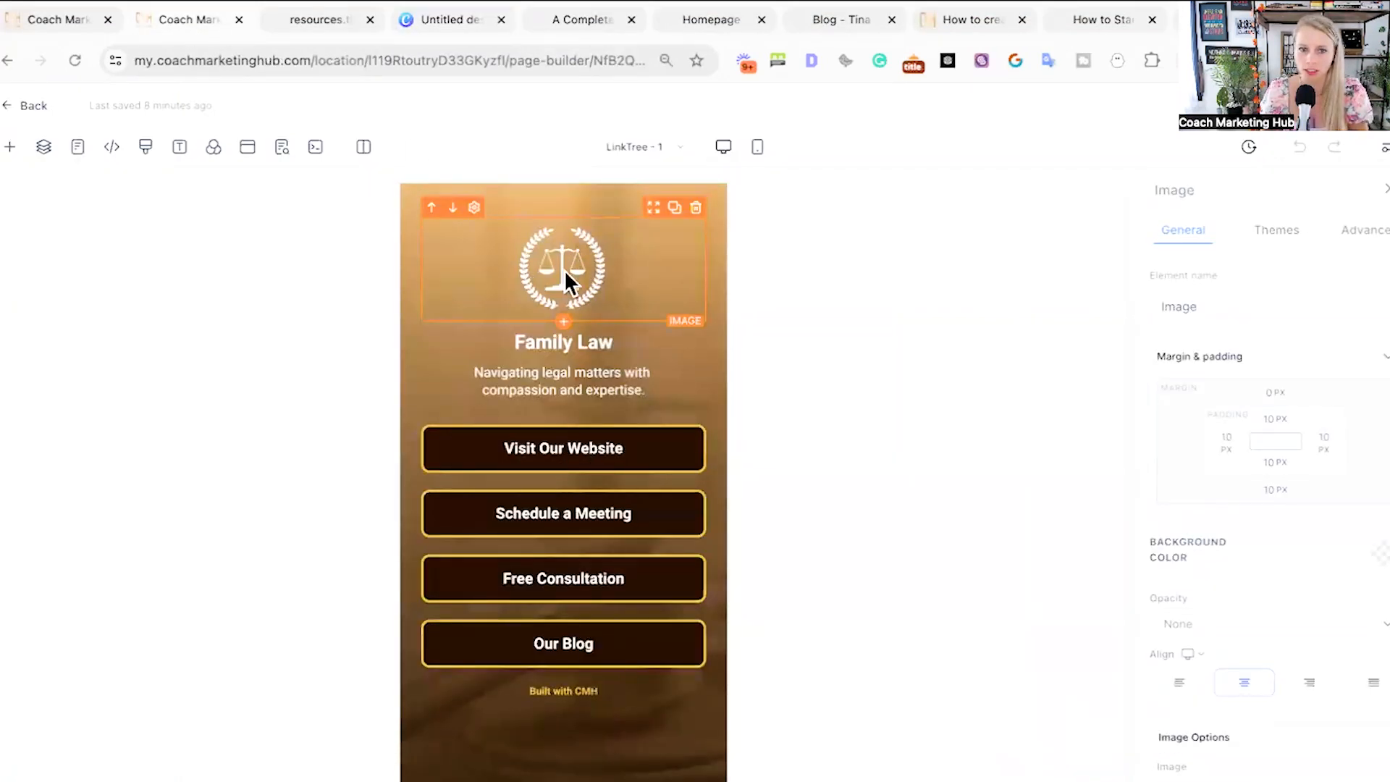
pyautogui.scroll(-2, 1337, 708)
pyautogui.scroll(-2, 1338, 708)
pyautogui.click(1368, 527)
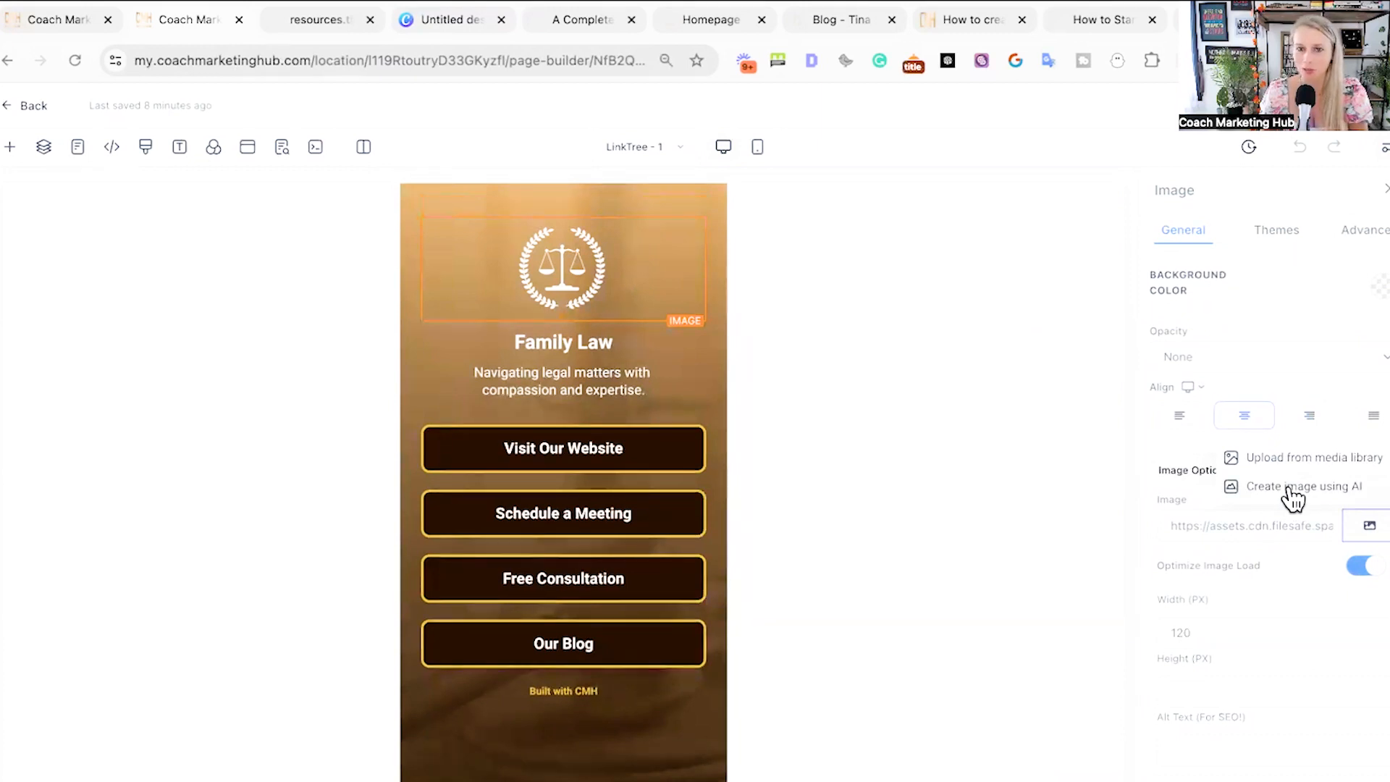
pyautogui.click(1274, 463)
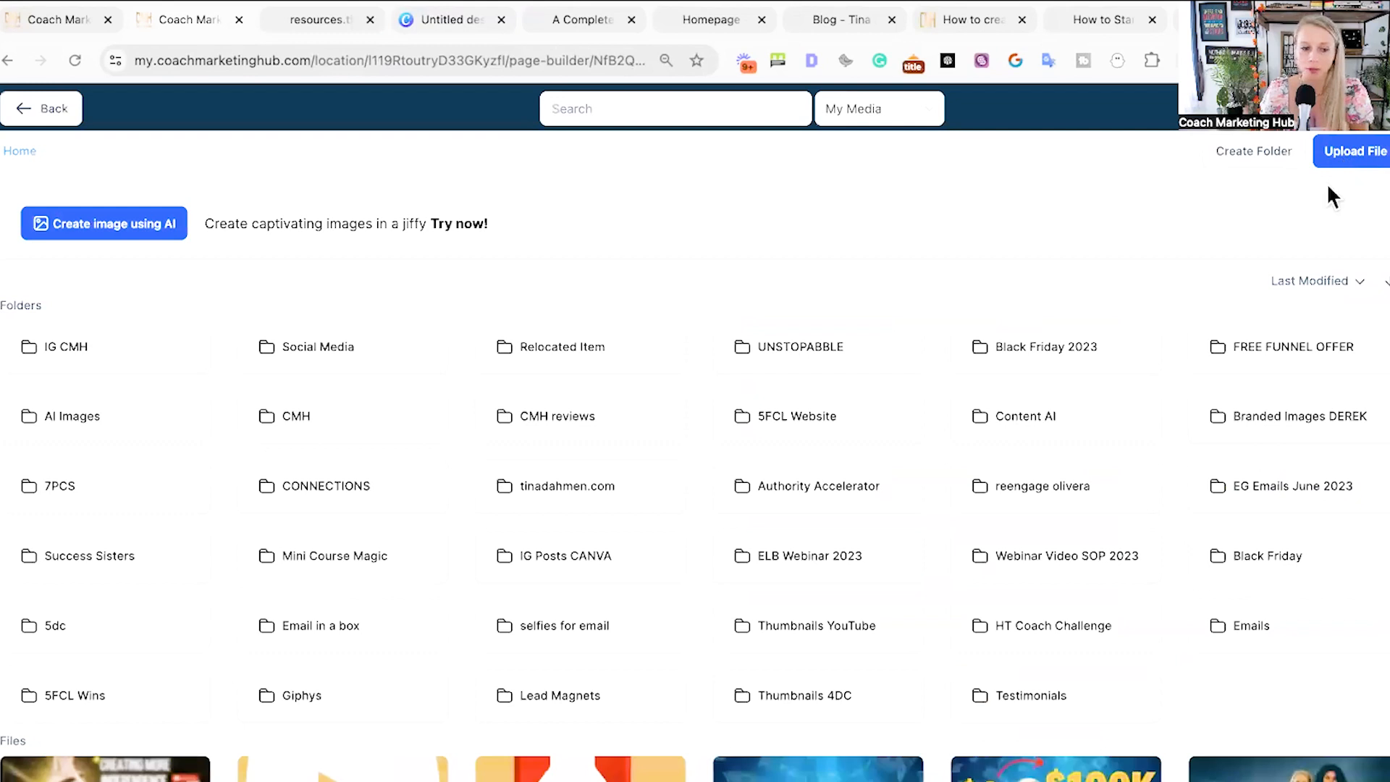
# - Upload the portrait PNG to the media library and use it in place of the scales logo
pyautogui.scroll(-3, 504, 577)
pyautogui.scroll(3, 504, 577)
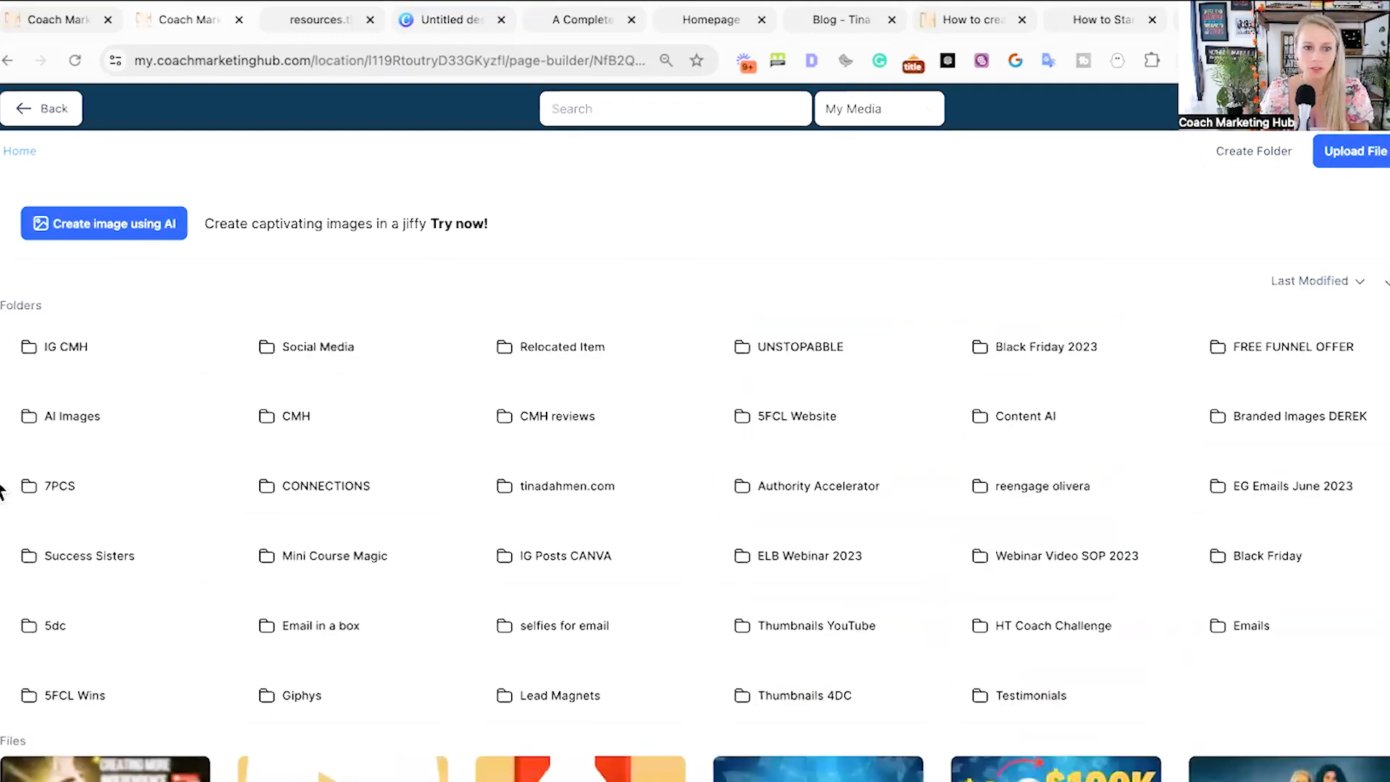
pyautogui.click(1329, 152)
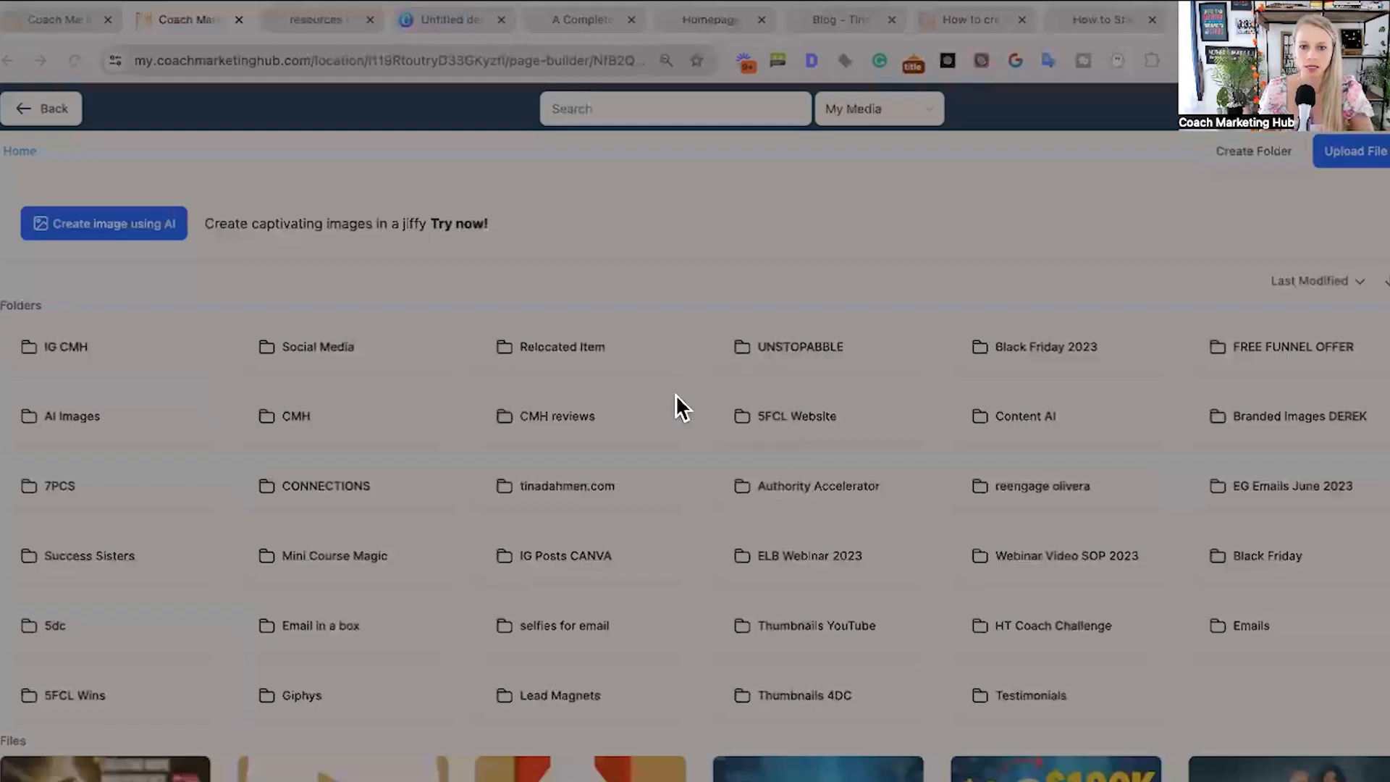
pyautogui.click(1232, 682)
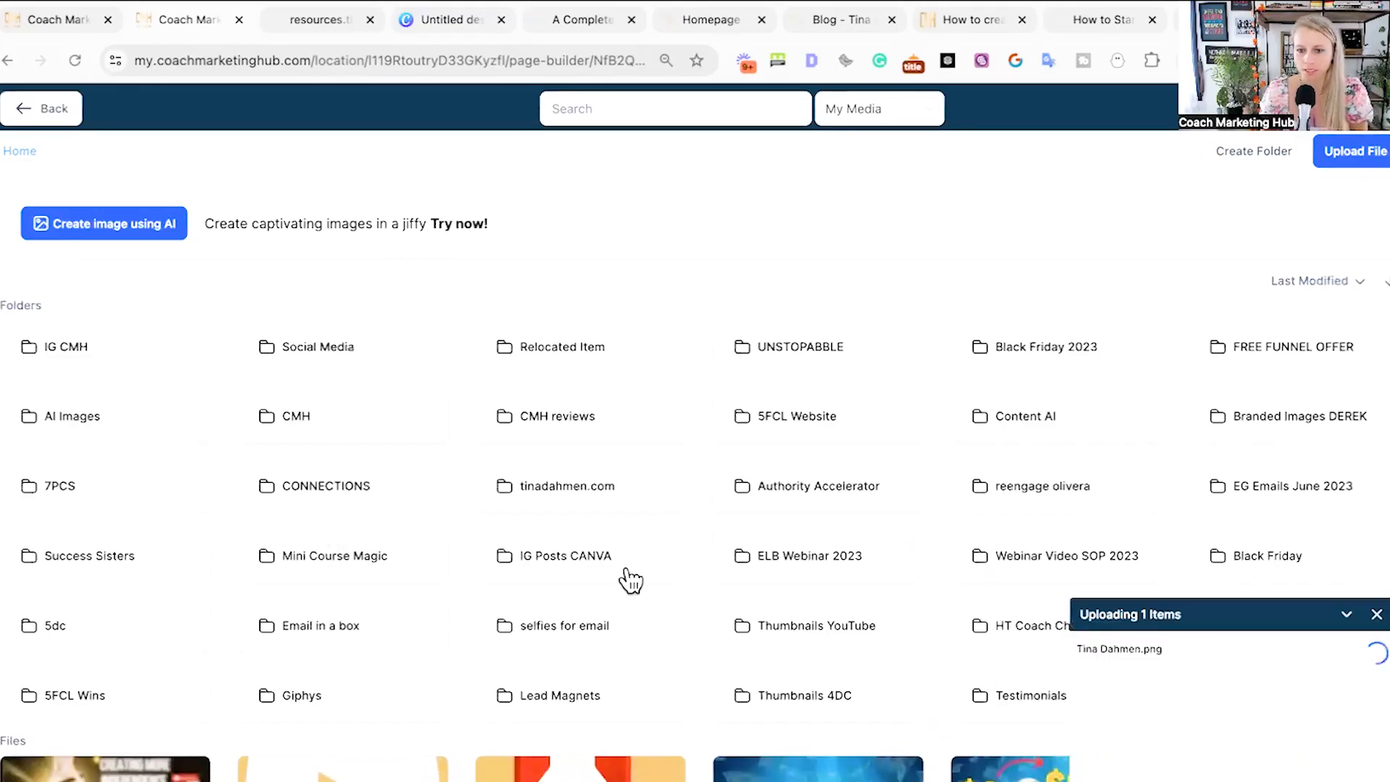
pyautogui.scroll(-3, 458, 611)
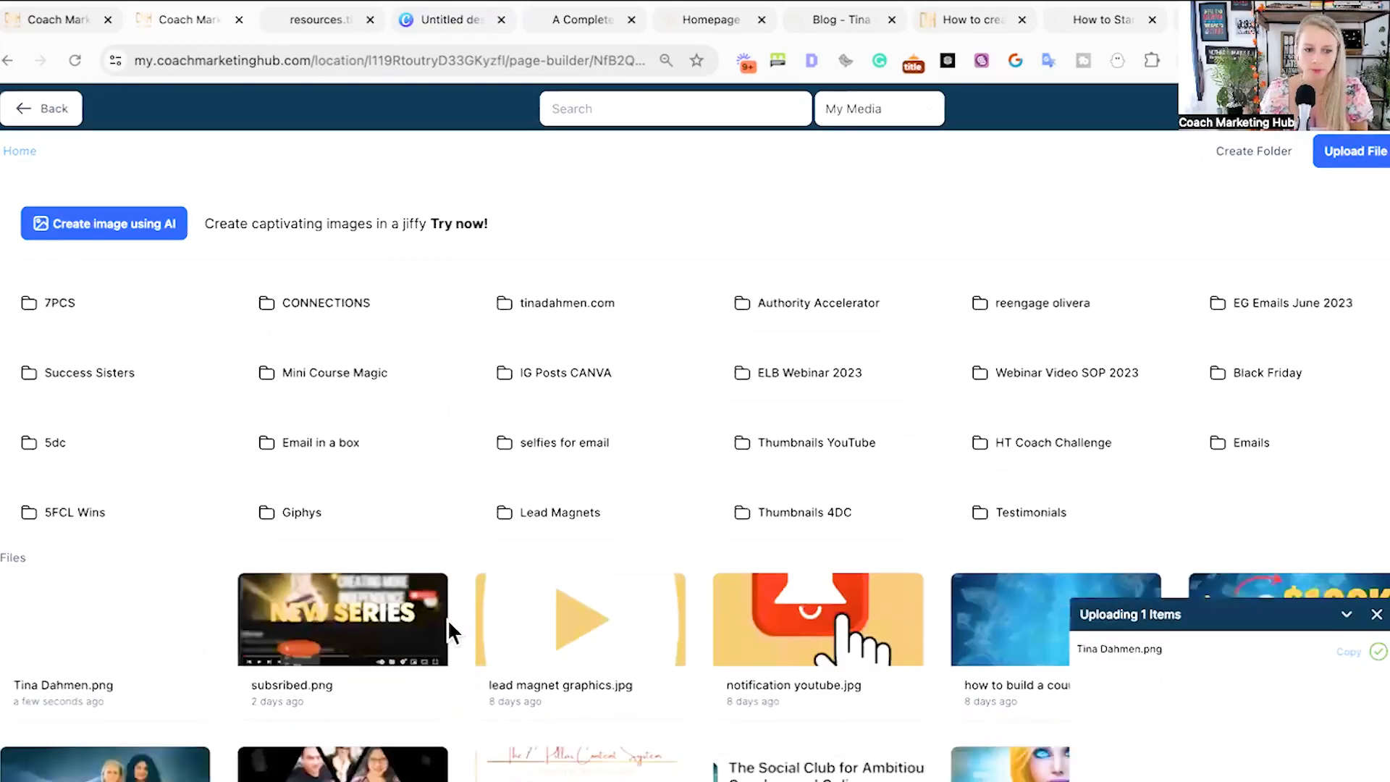
pyautogui.click(105, 626)
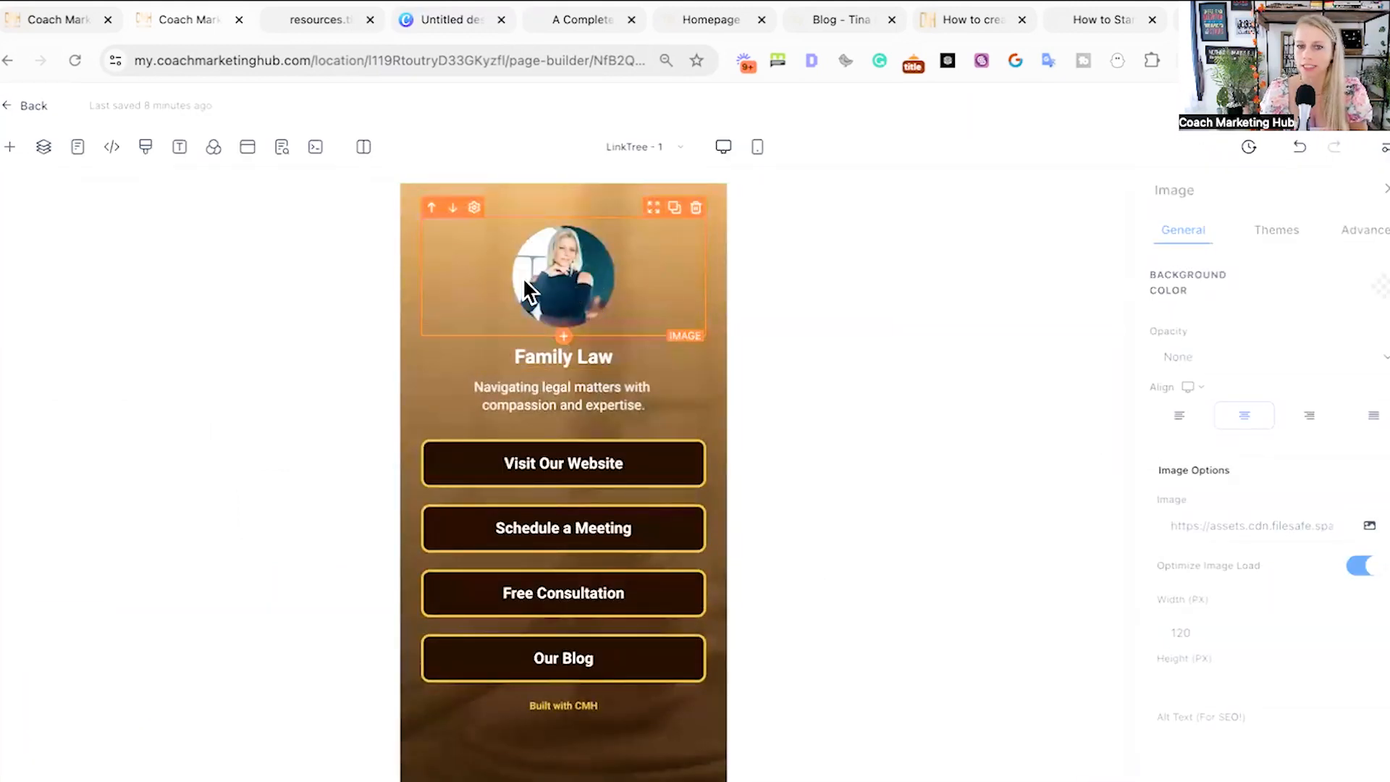
# - Replace the "Family Law" sub headline with the coach's full name
pyautogui.doubleClick(559, 357)
pyautogui.tripleClick(558, 356)
pyautogui.write('Ti')
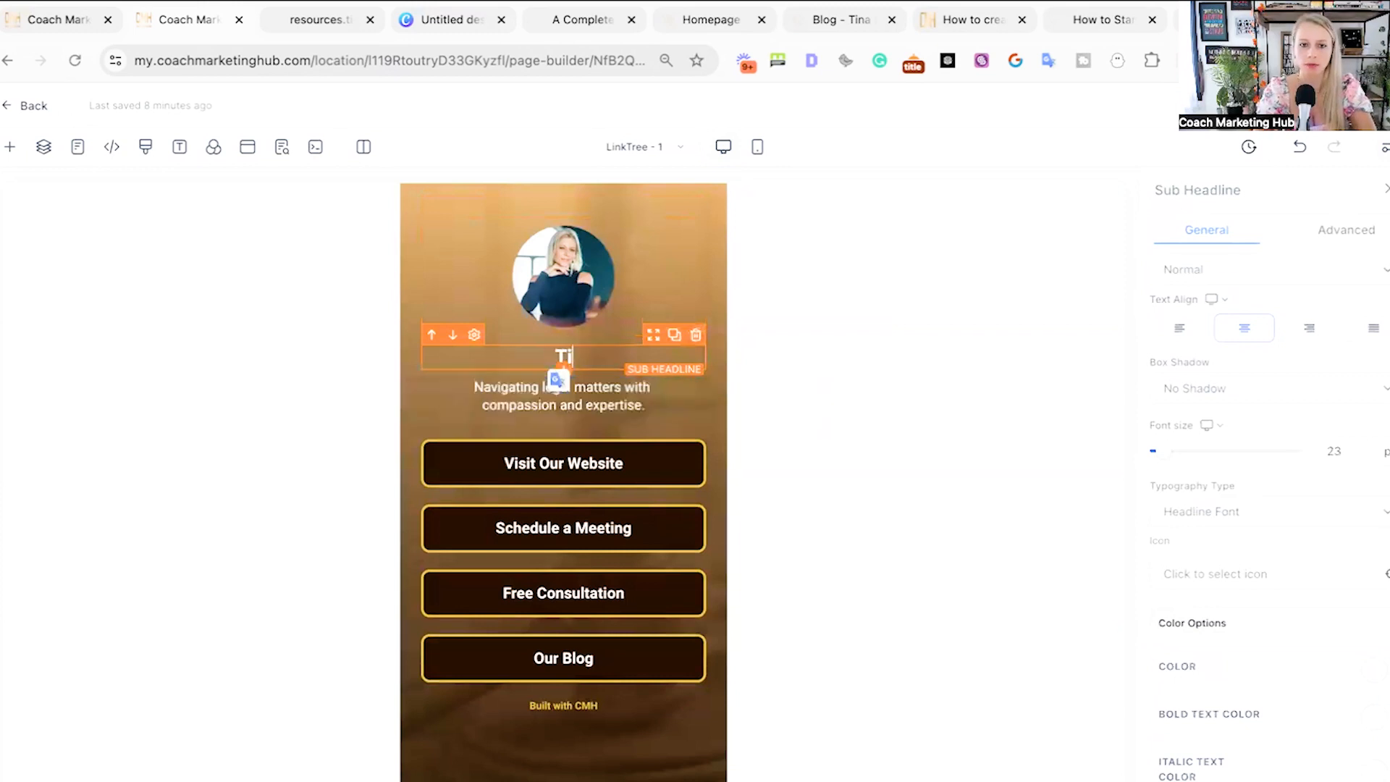
pyautogui.write('na Dahmen')
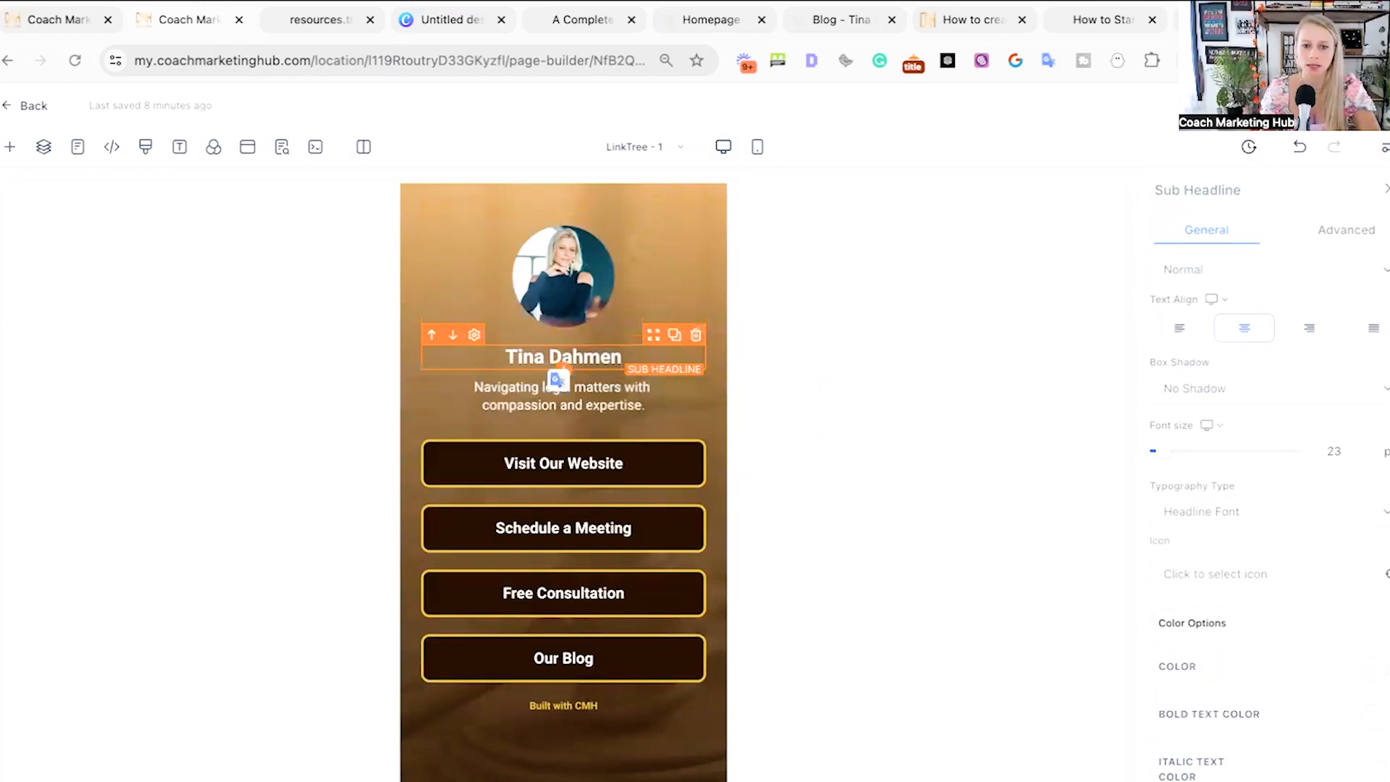
# - Replace the tagline paragraph under the name with "Helping you to get to 6+ figures / year without spending money on ads"
pyautogui.click(611, 393)
pyautogui.tripleClick(612, 393)
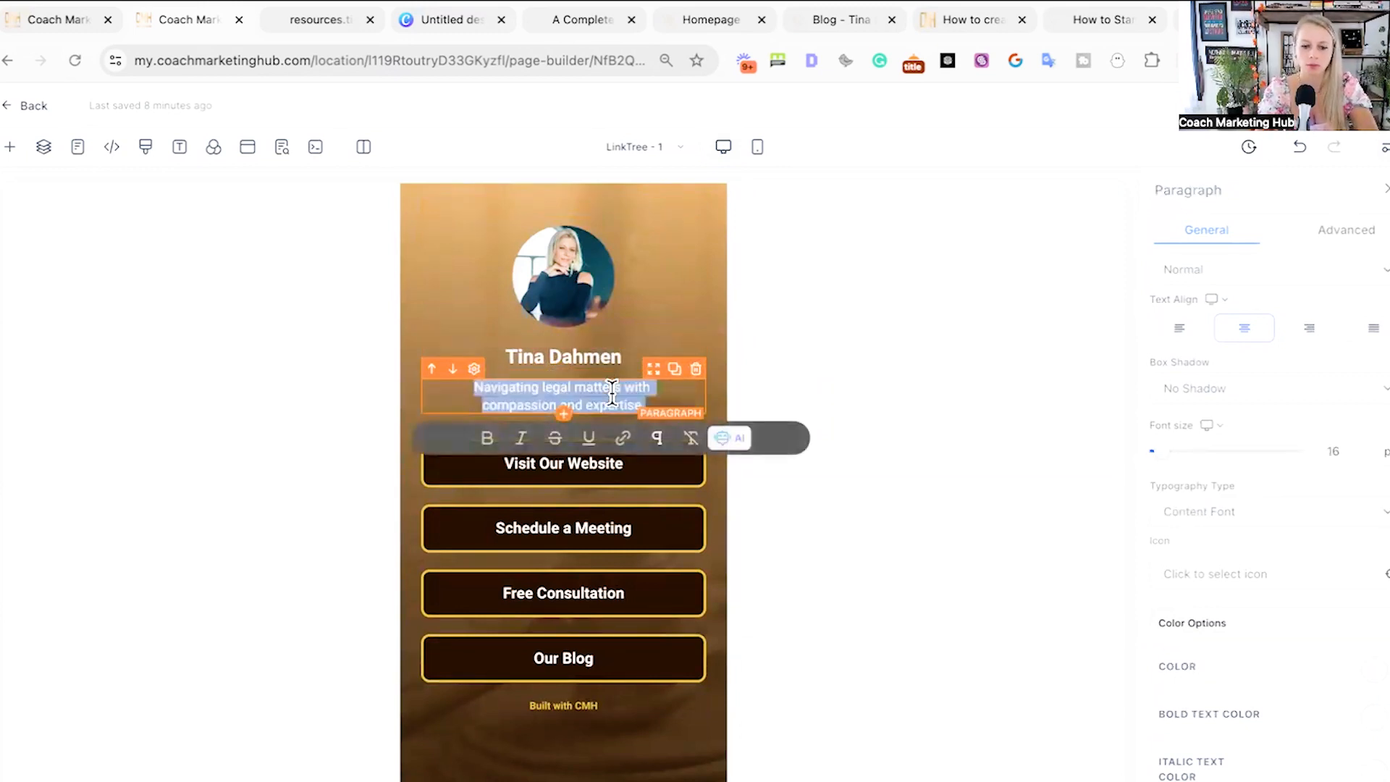
pyautogui.write('Helping you to get to ')
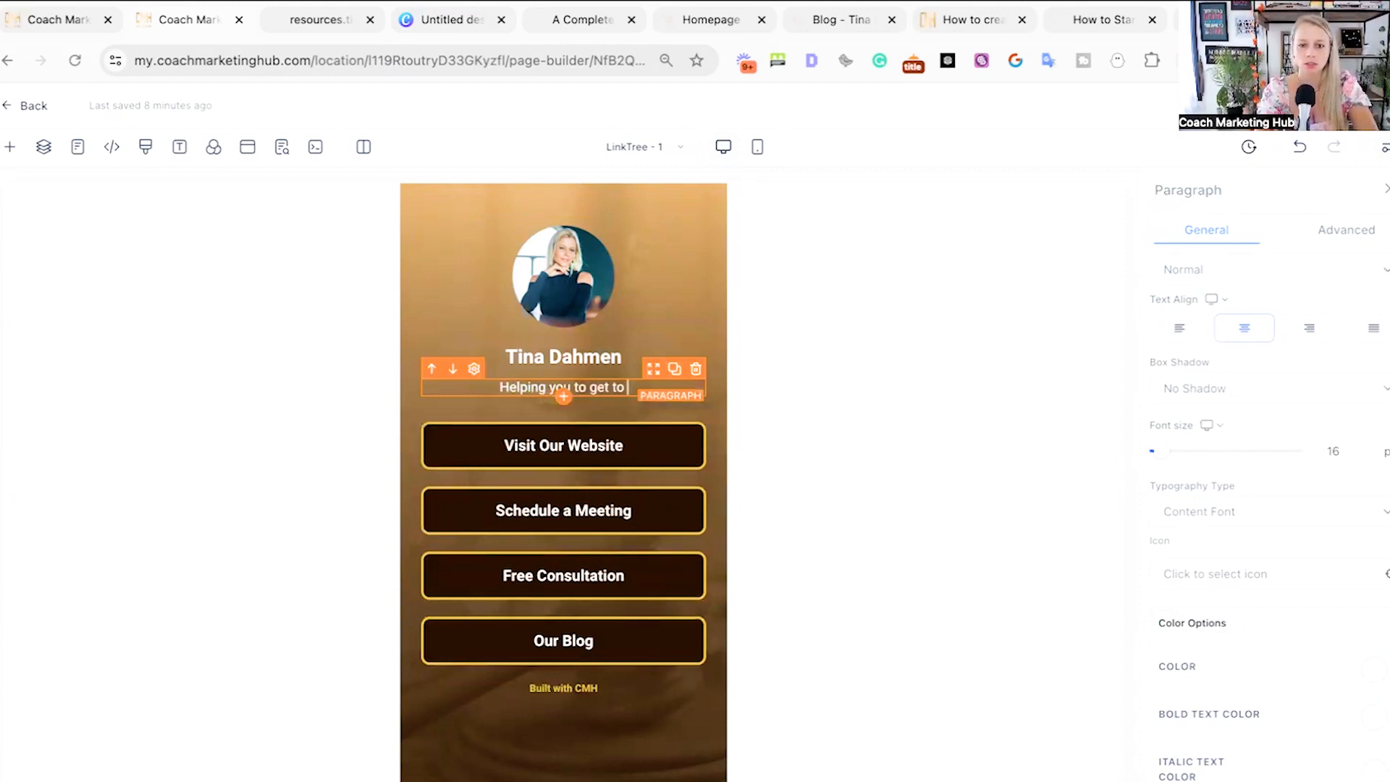
pyautogui.write('6+ figures')
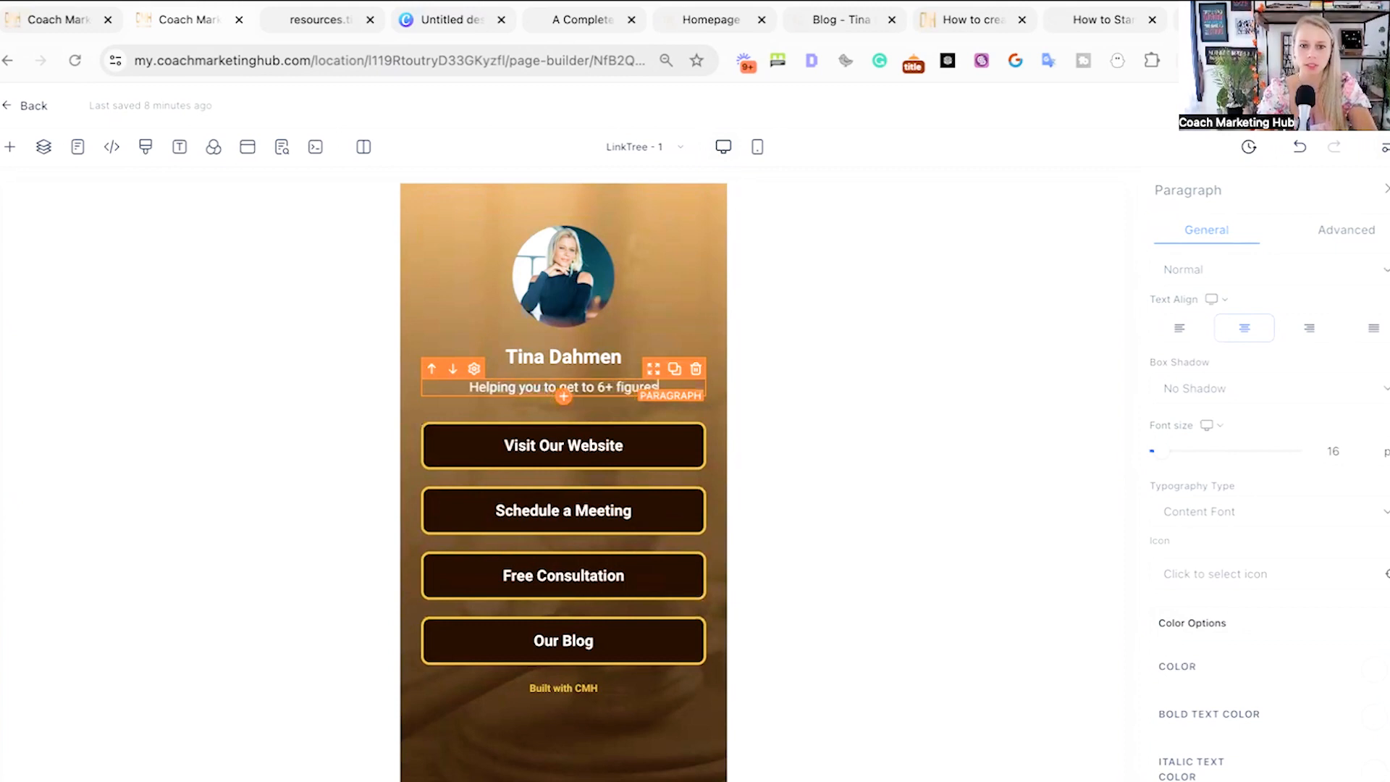
pyautogui.write(' / year withot spend')
pyautogui.press('BackSpace')
pyautogui.press('BackSpace')
pyautogui.press('BackSpace')
pyautogui.press('BackSpace')
pyautogui.press('BackSpace')
pyautogui.write('spending')
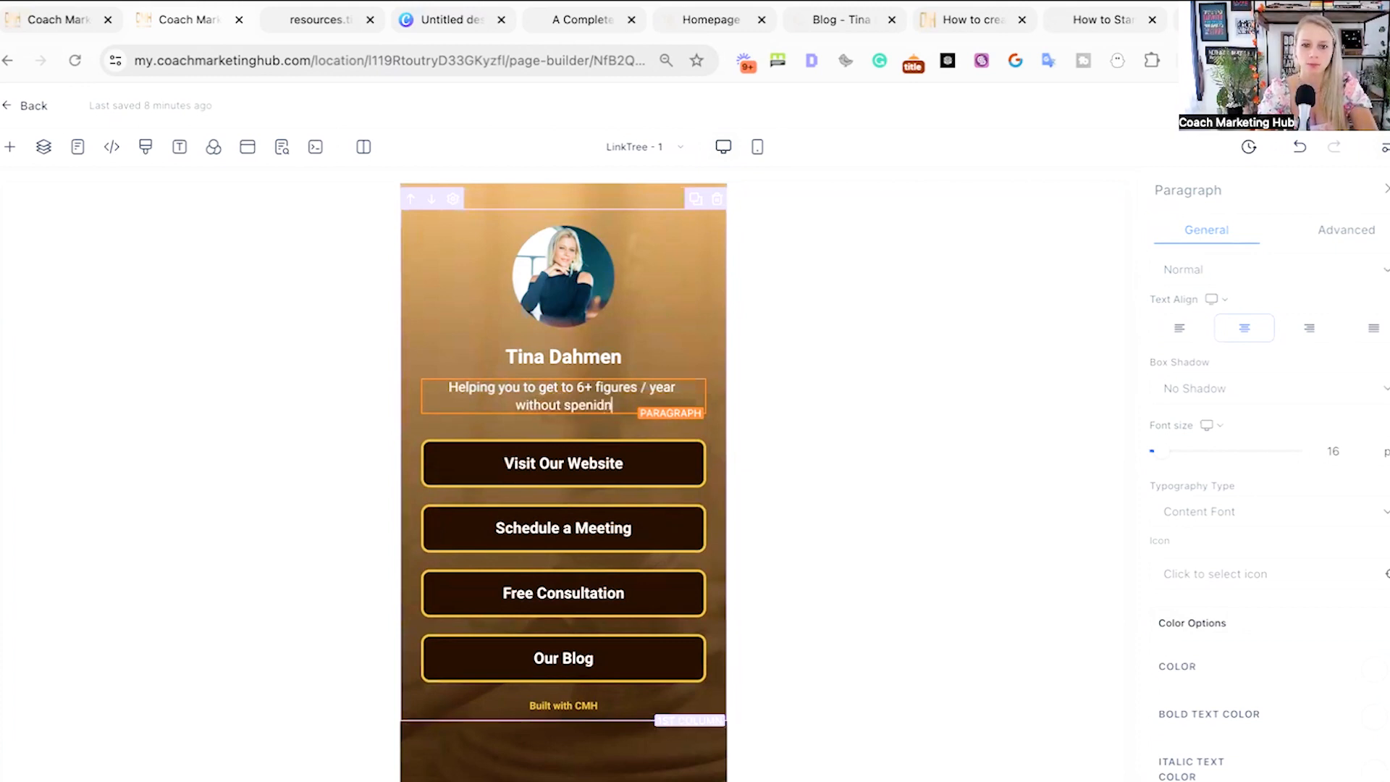
pyautogui.press('BackSpace')
pyautogui.press('BackSpace')
pyautogui.press('BackSpace')
pyautogui.press('BackSpace')
pyautogui.write('ding')
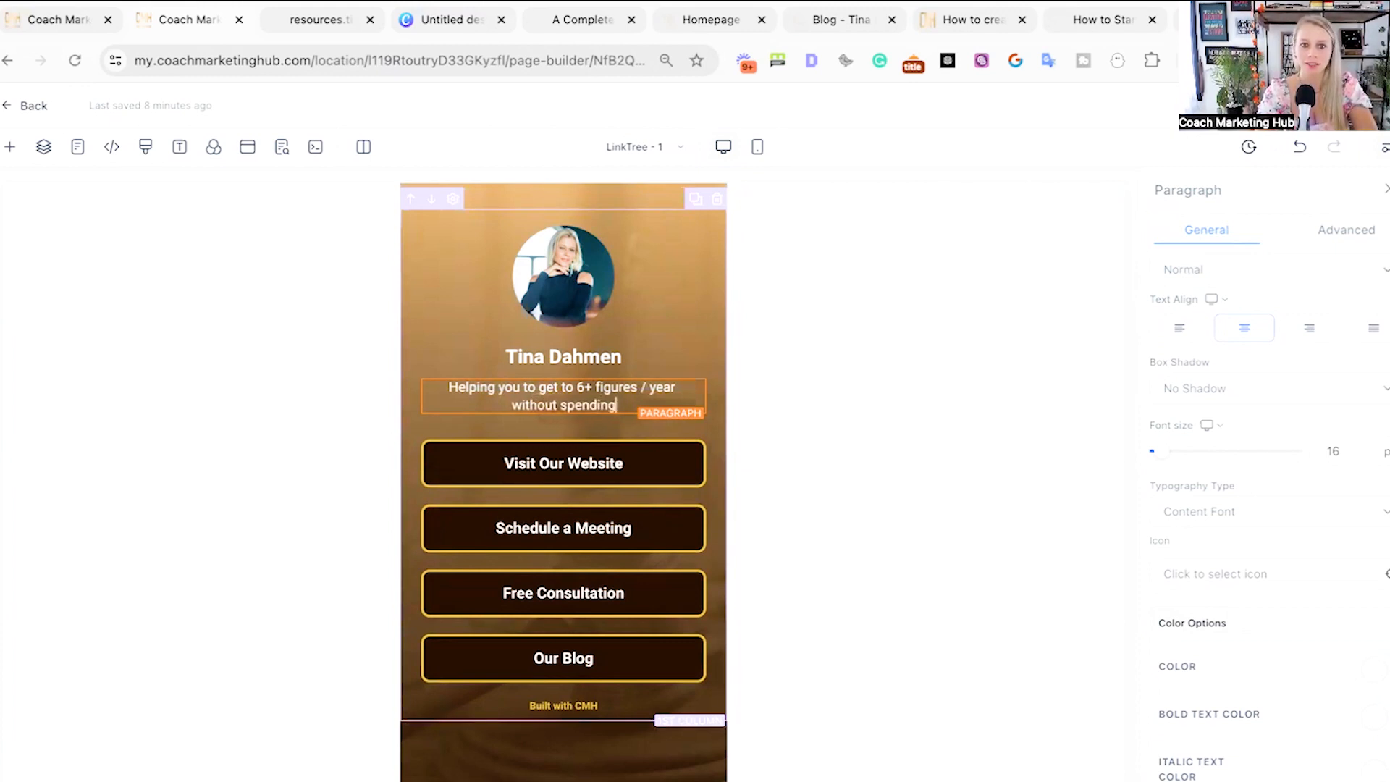
pyautogui.write(' money on ads')
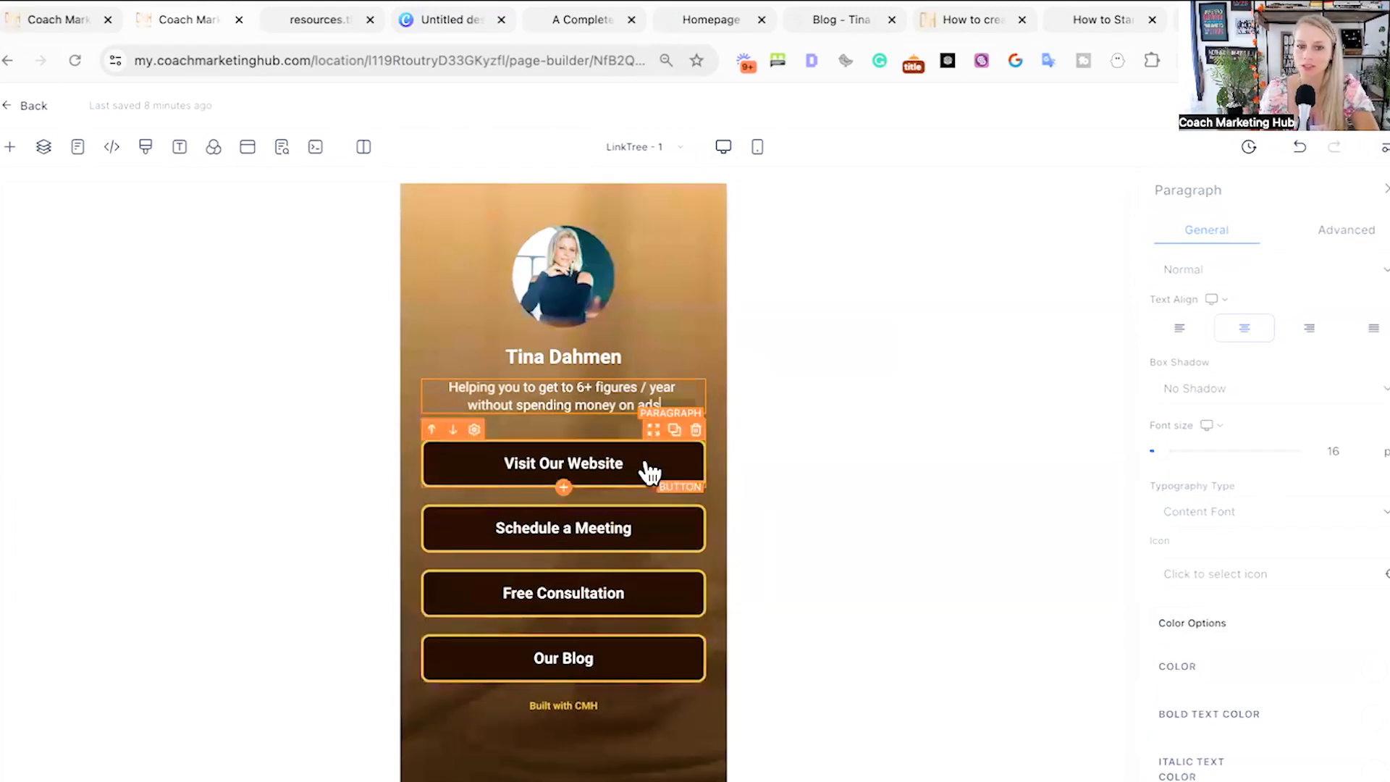
# - Duplicate the "Visit Our Website" button and rename the first of the two "Visit My Website"
pyautogui.click(588, 469)
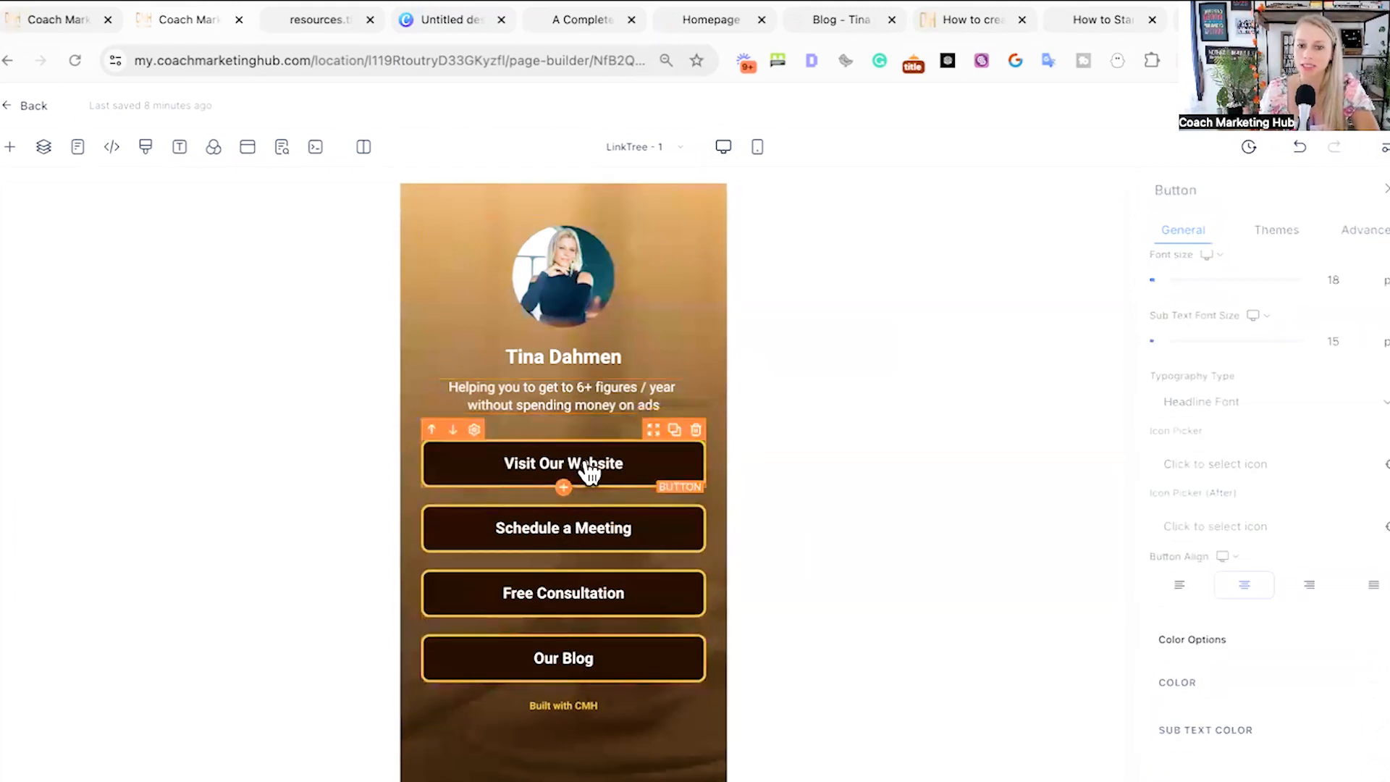
pyautogui.click(675, 432)
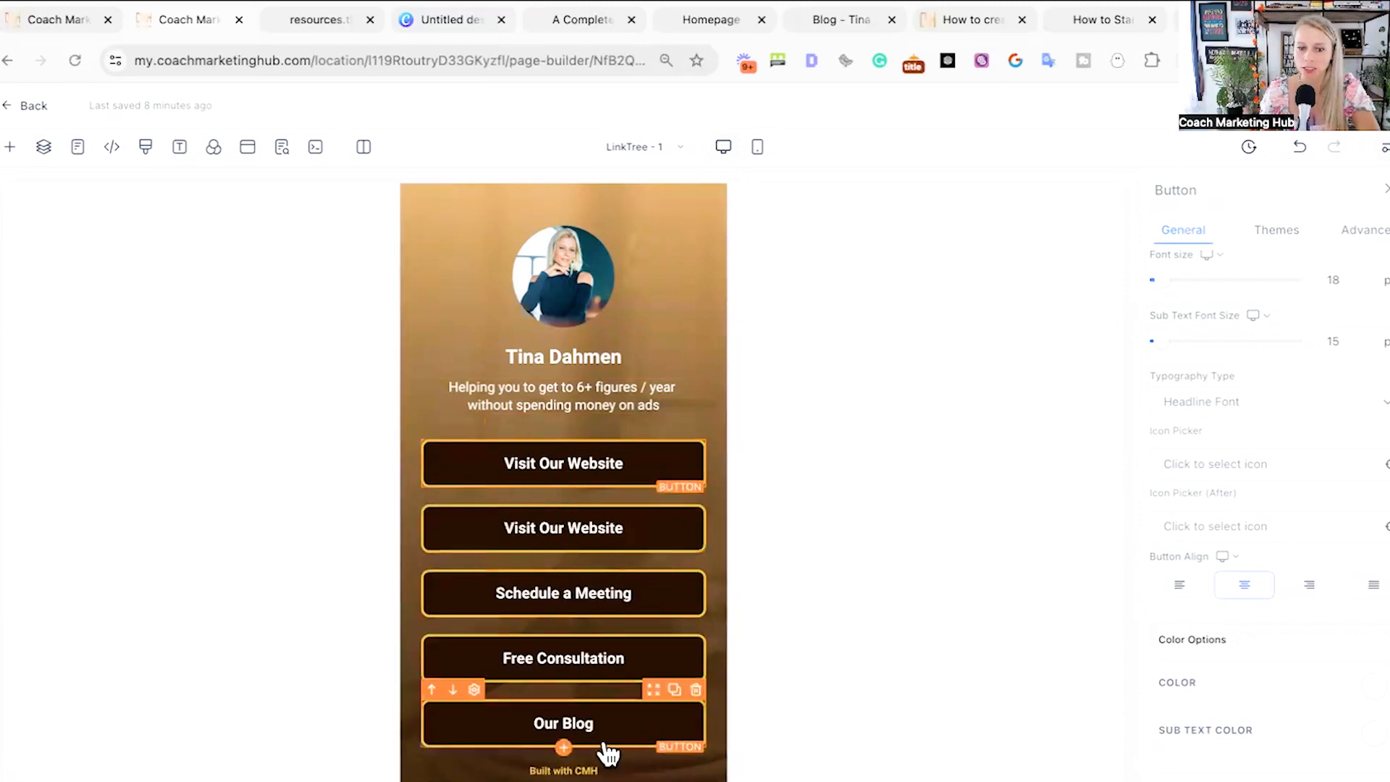
pyautogui.scroll(-5, 1263, 419)
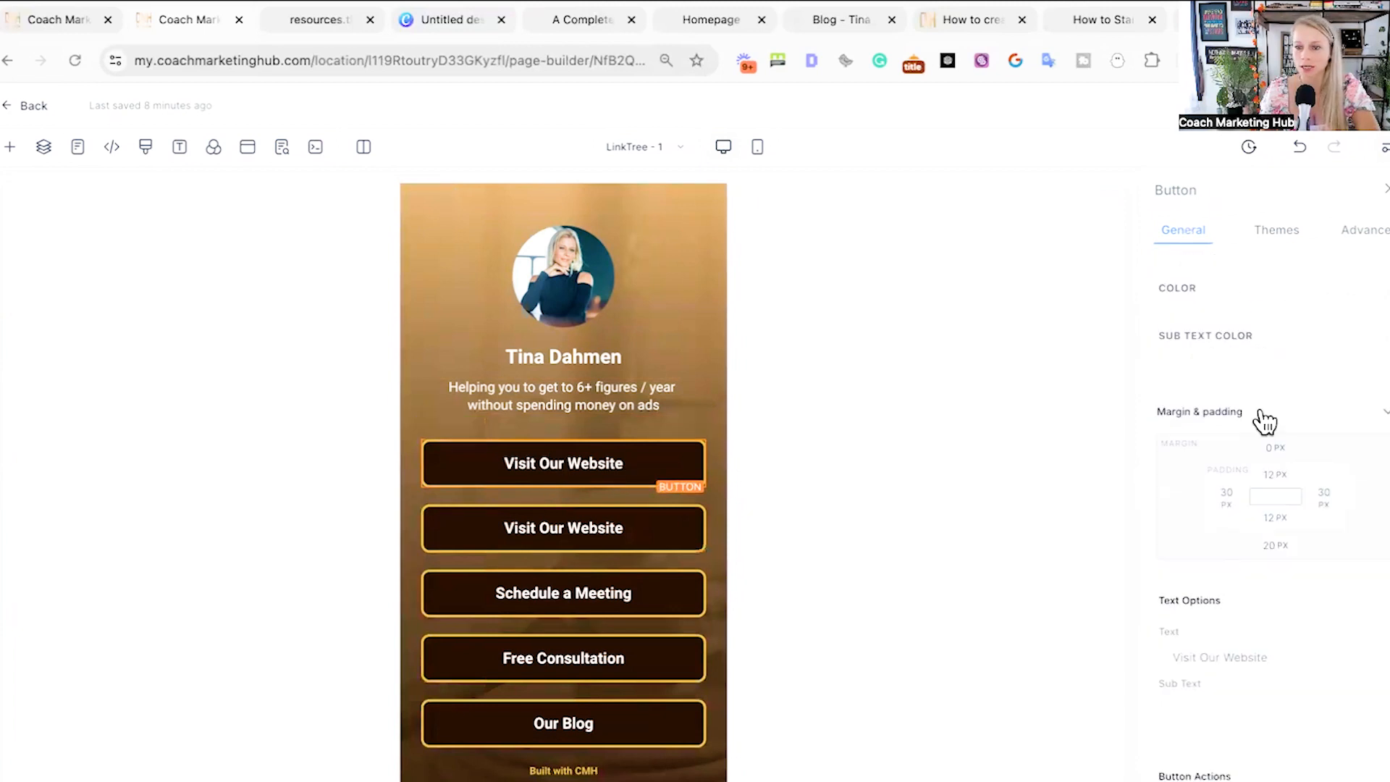
pyautogui.click(1219, 626)
pyautogui.press('BackSpace')
pyautogui.press('BackSpace')
pyautogui.press('BackSpace')
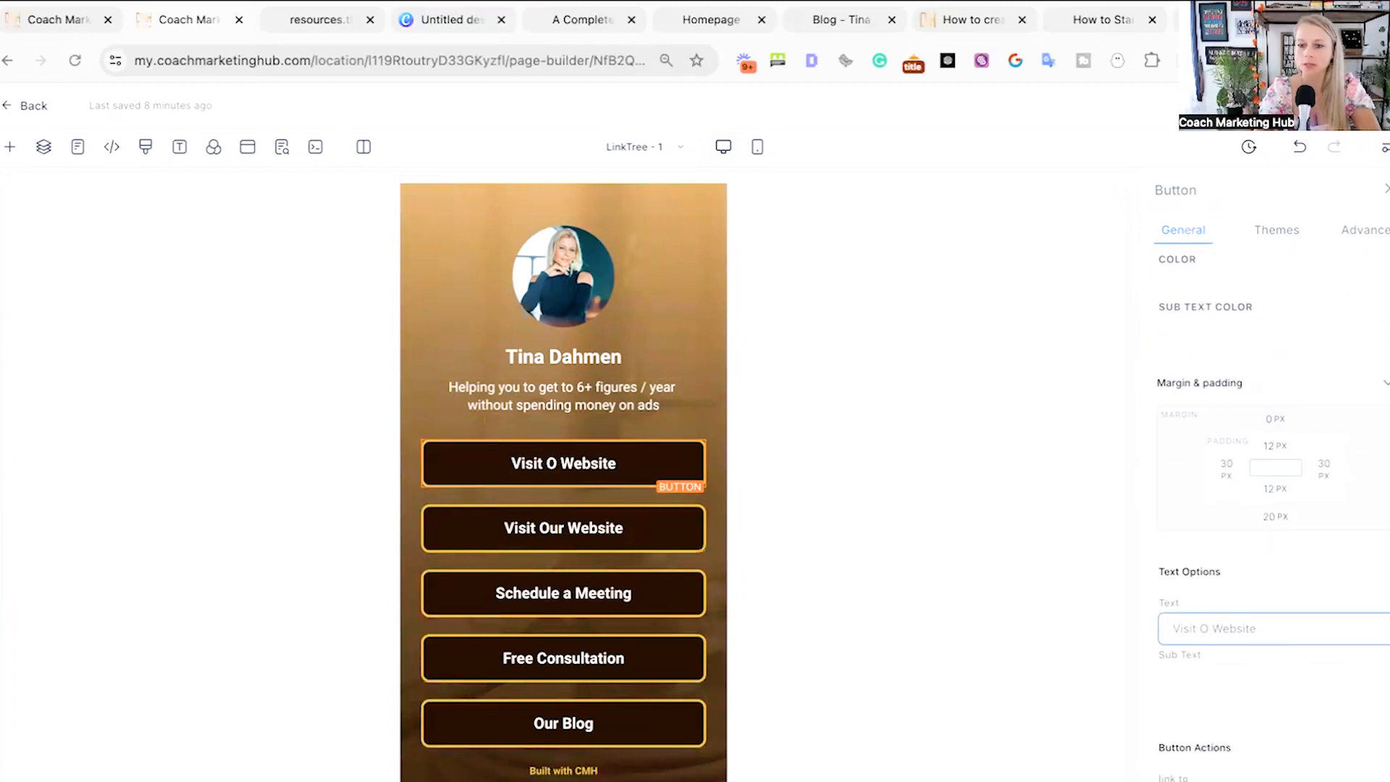
pyautogui.write('My')
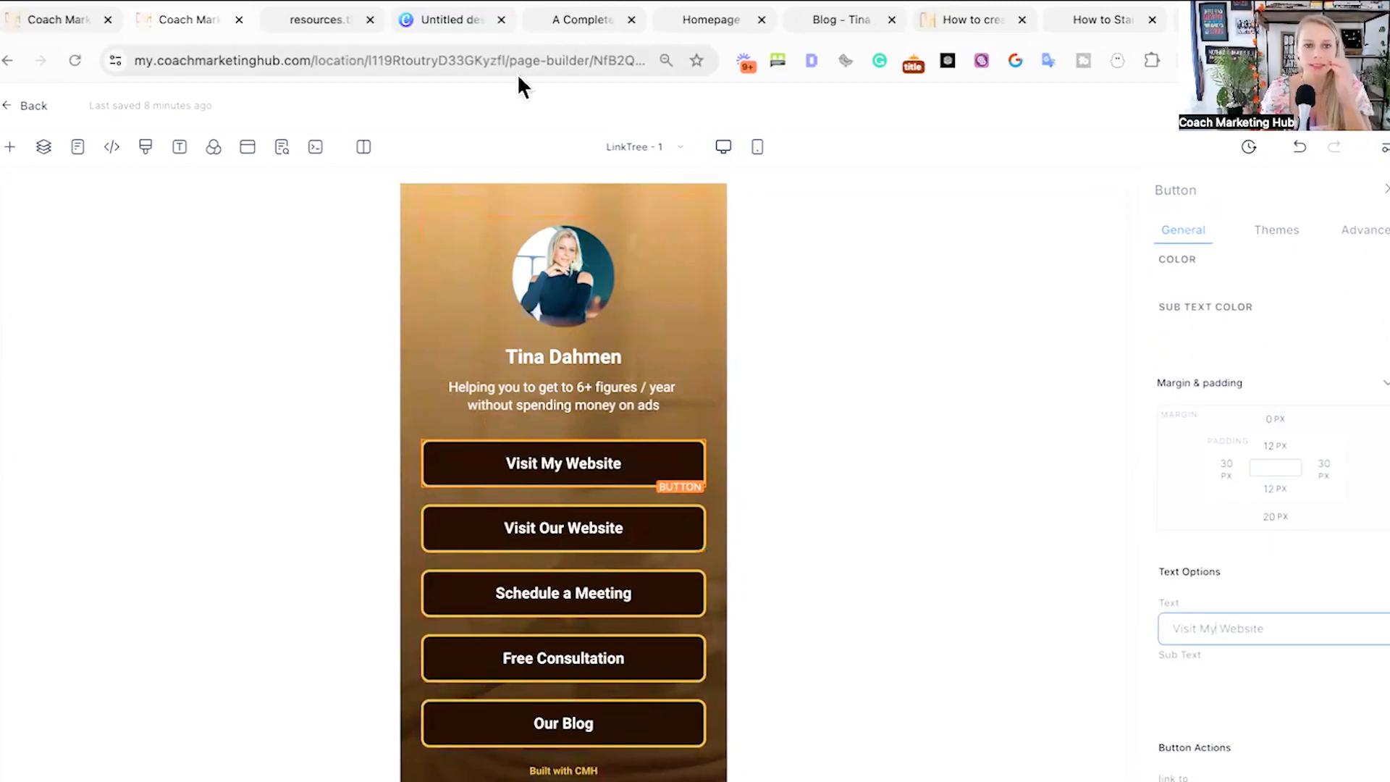
# - Copy the address of the coach's homepage from its open browser page and use it as the "Visit My Website" button's website URL
pyautogui.click(559, 19)
pyautogui.click(696, 18)
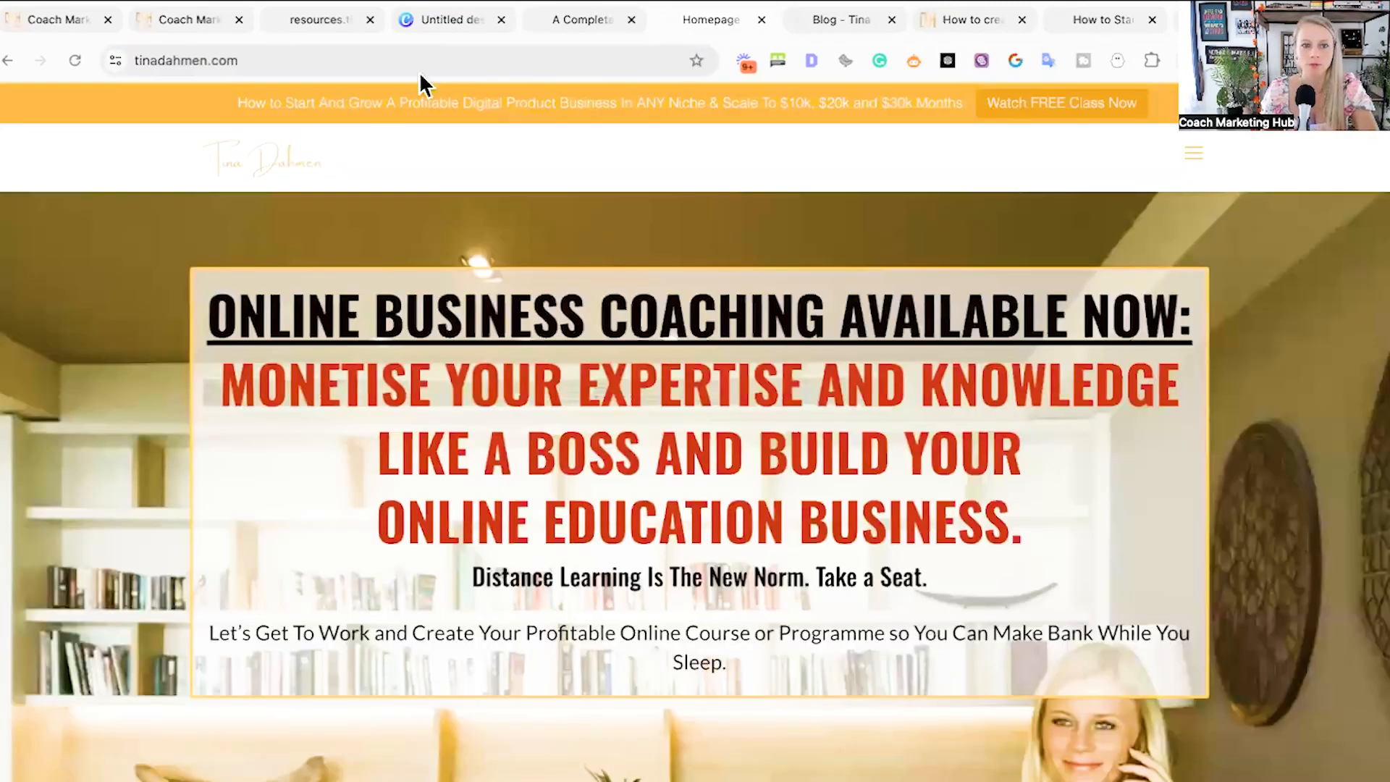
pyautogui.click(284, 60)
pyautogui.hotkey('ctrl', 'c')
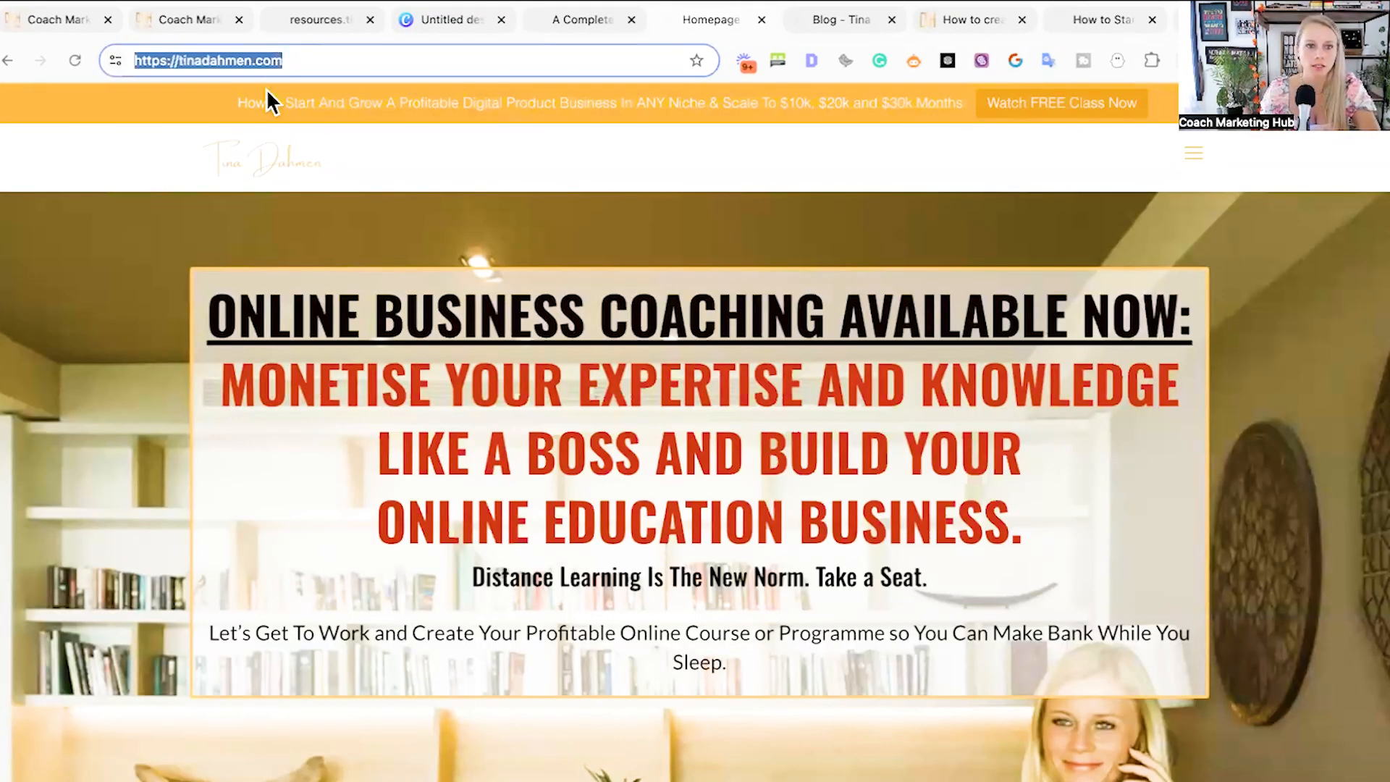
pyautogui.click(175, 24)
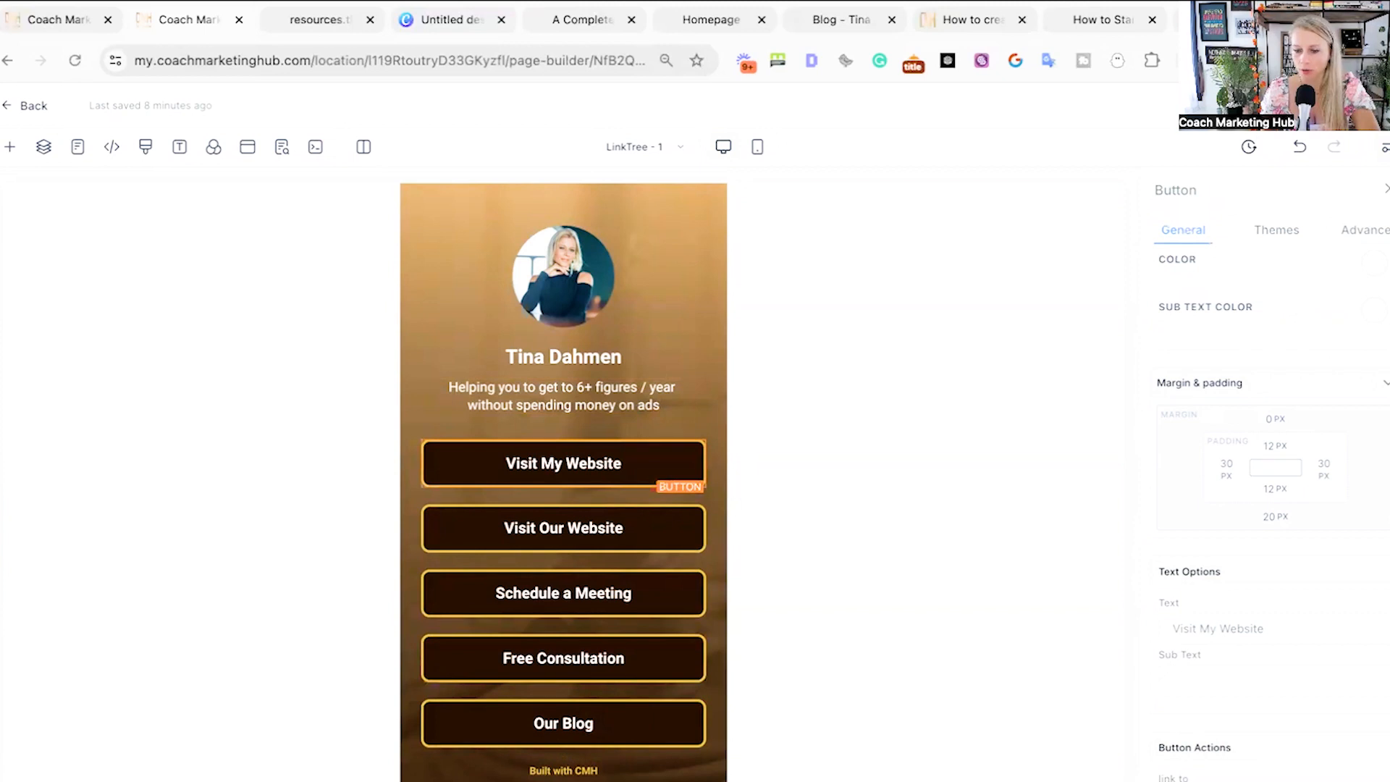
pyautogui.scroll(-2, 1253, 773)
pyautogui.click(1176, 766)
pyautogui.hotkey('ctrl', 'v')
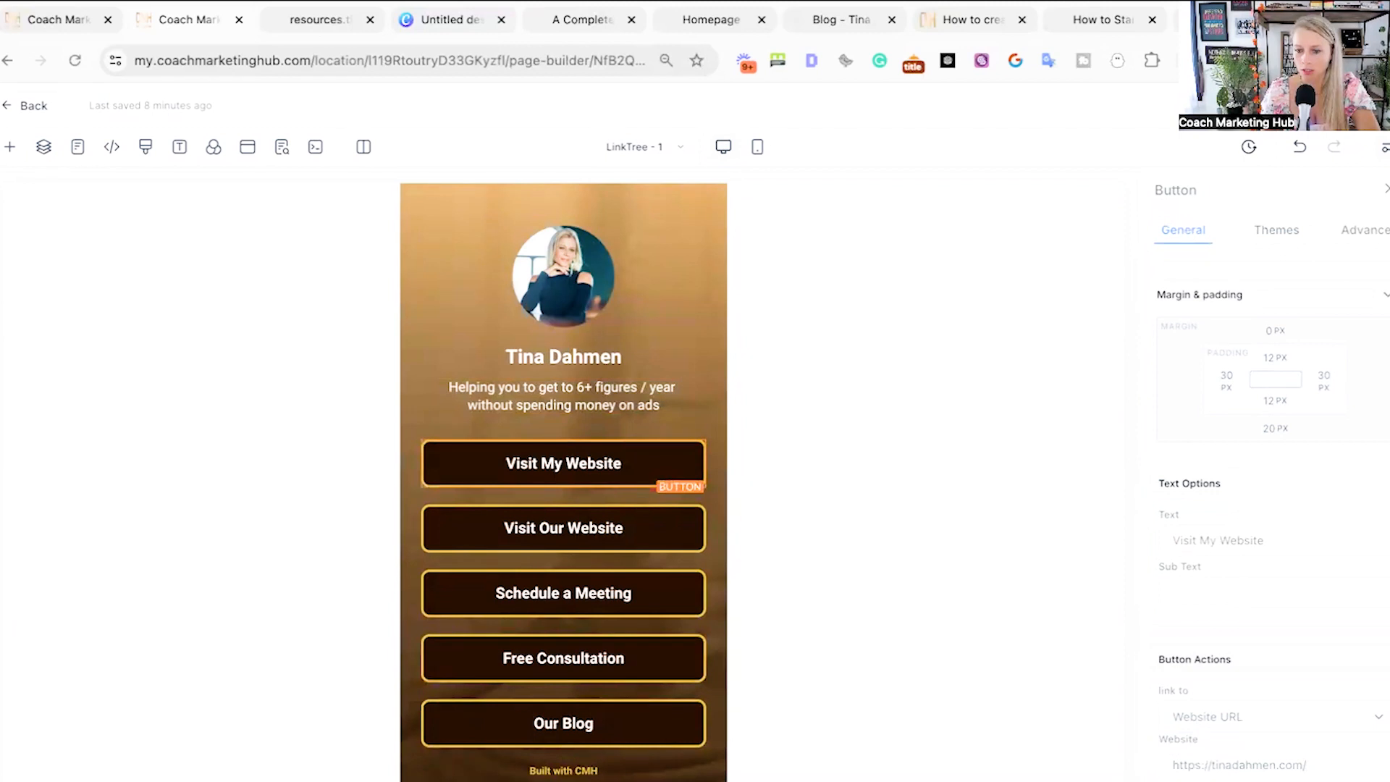
# - Save the page and, in its SEO metadata, enter the coach's full name as the title and the tagline as the description
pyautogui.click(1297, 146)
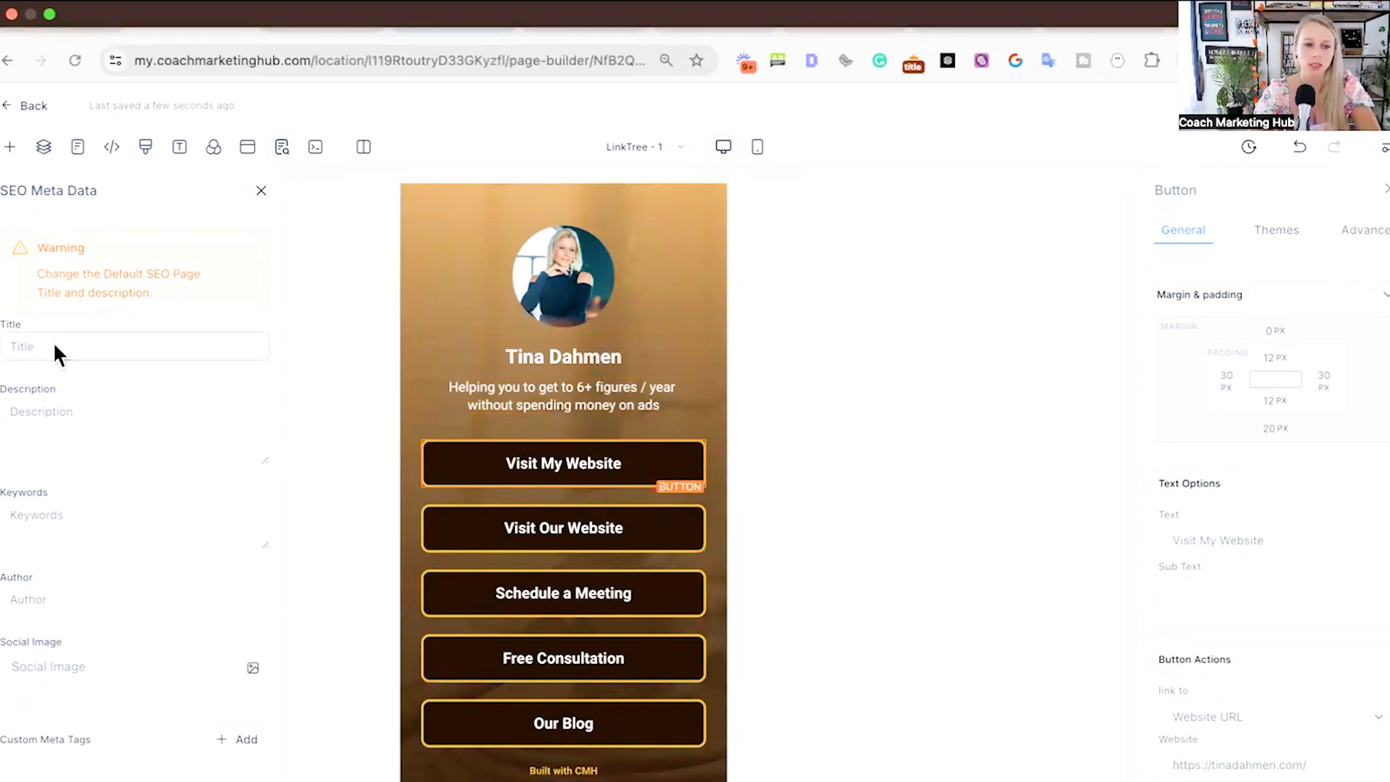
pyautogui.click(81, 353)
pyautogui.write('Tina D')
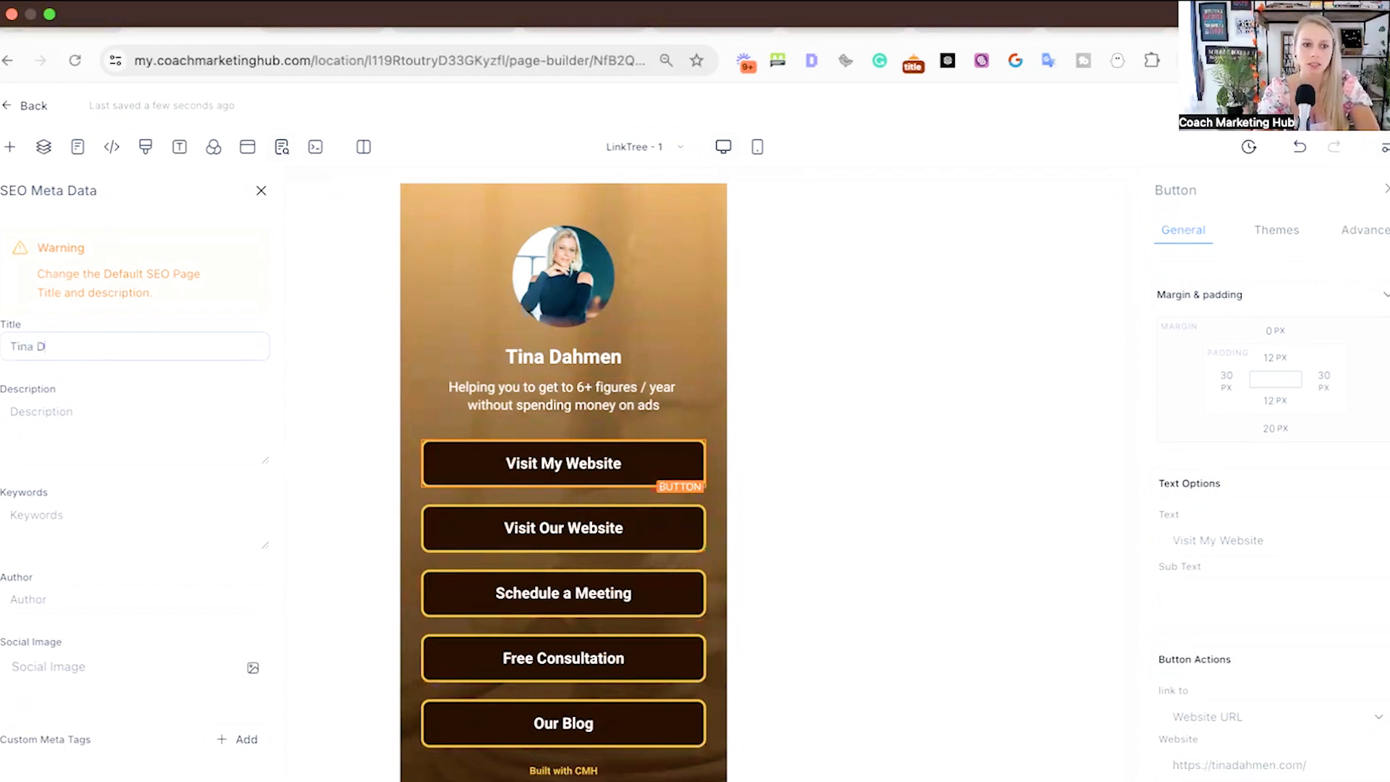
pyautogui.click(456, 397)
pyautogui.tripleClick(456, 398)
pyautogui.hotkey('ctrl', 'c')
pyautogui.click(103, 439)
pyautogui.hotkey('ctrl', 'v')
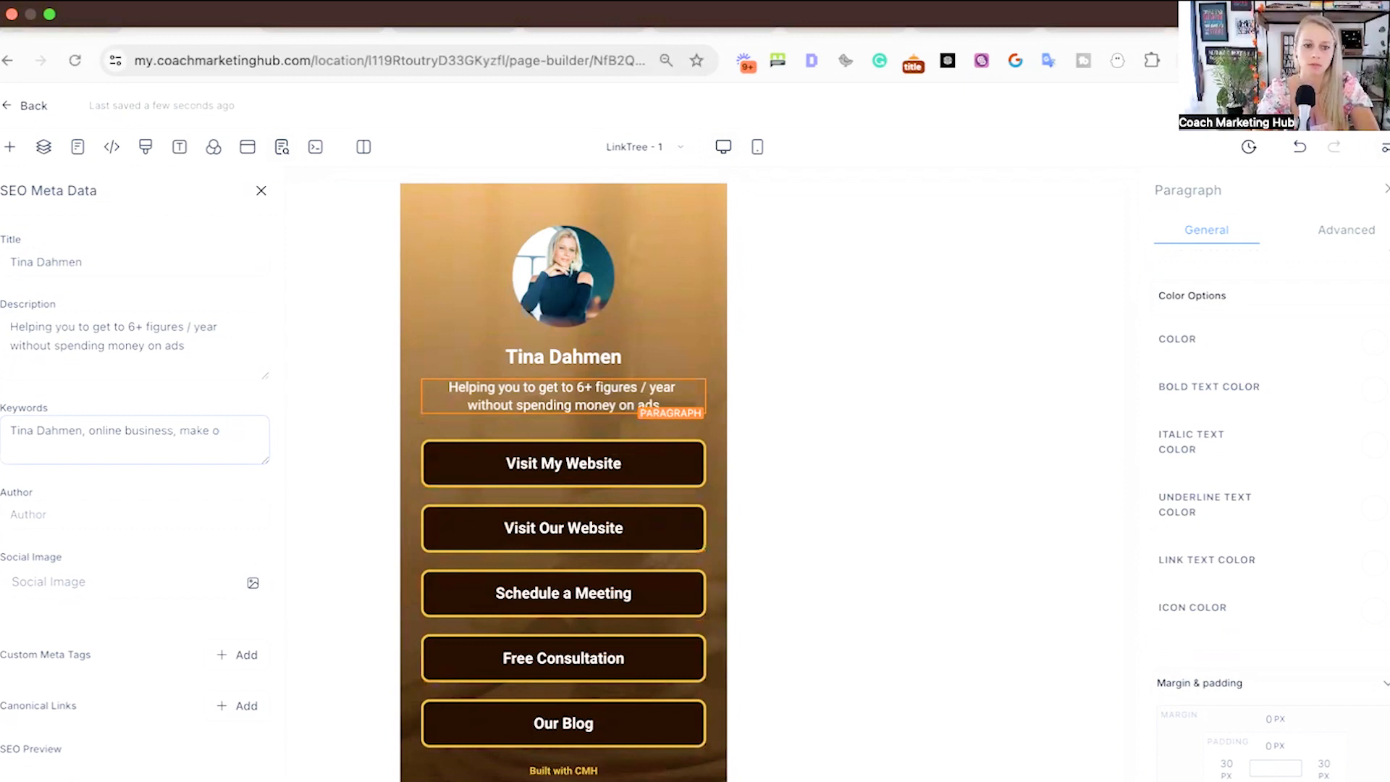
# - Complete the SEO metadata with the coach's full name as author and the round portrait as the social image
pyautogui.click(80, 516)
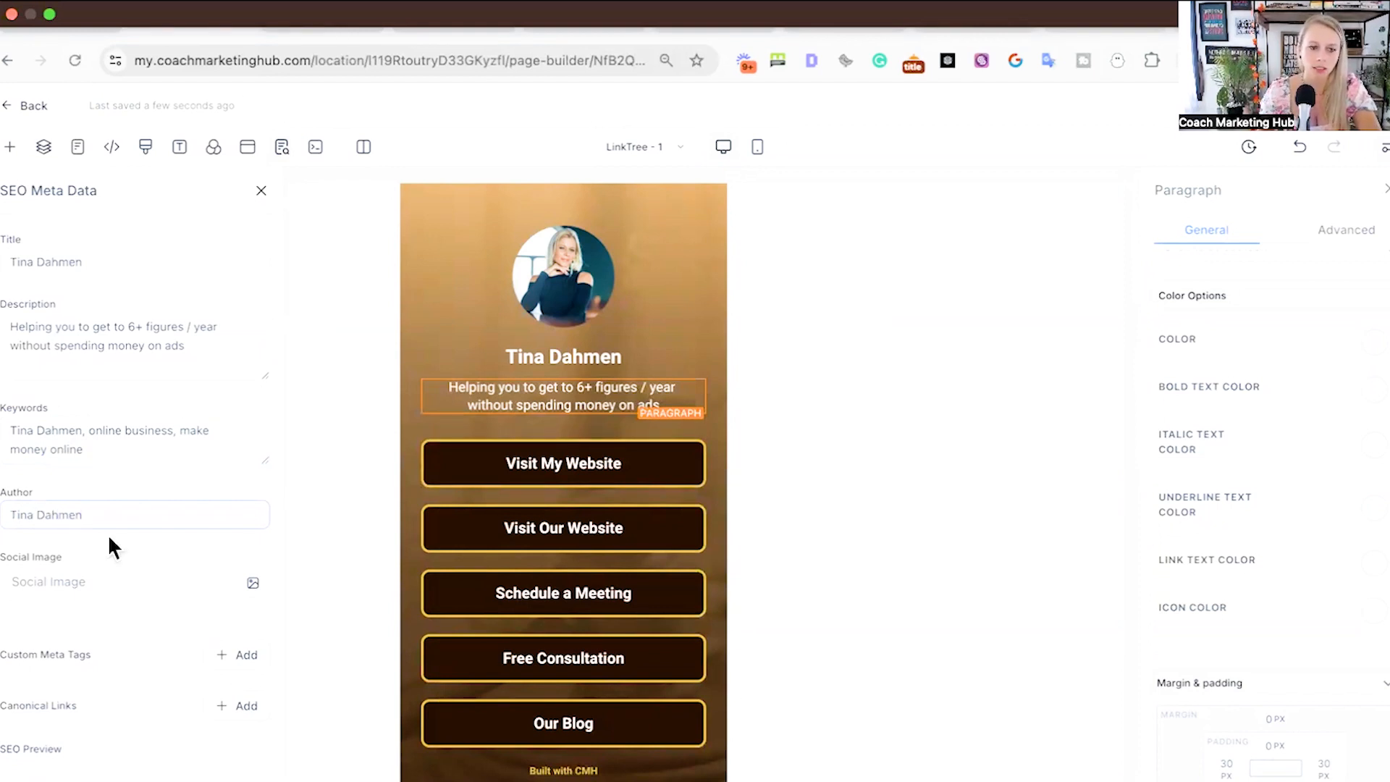
pyautogui.click(251, 586)
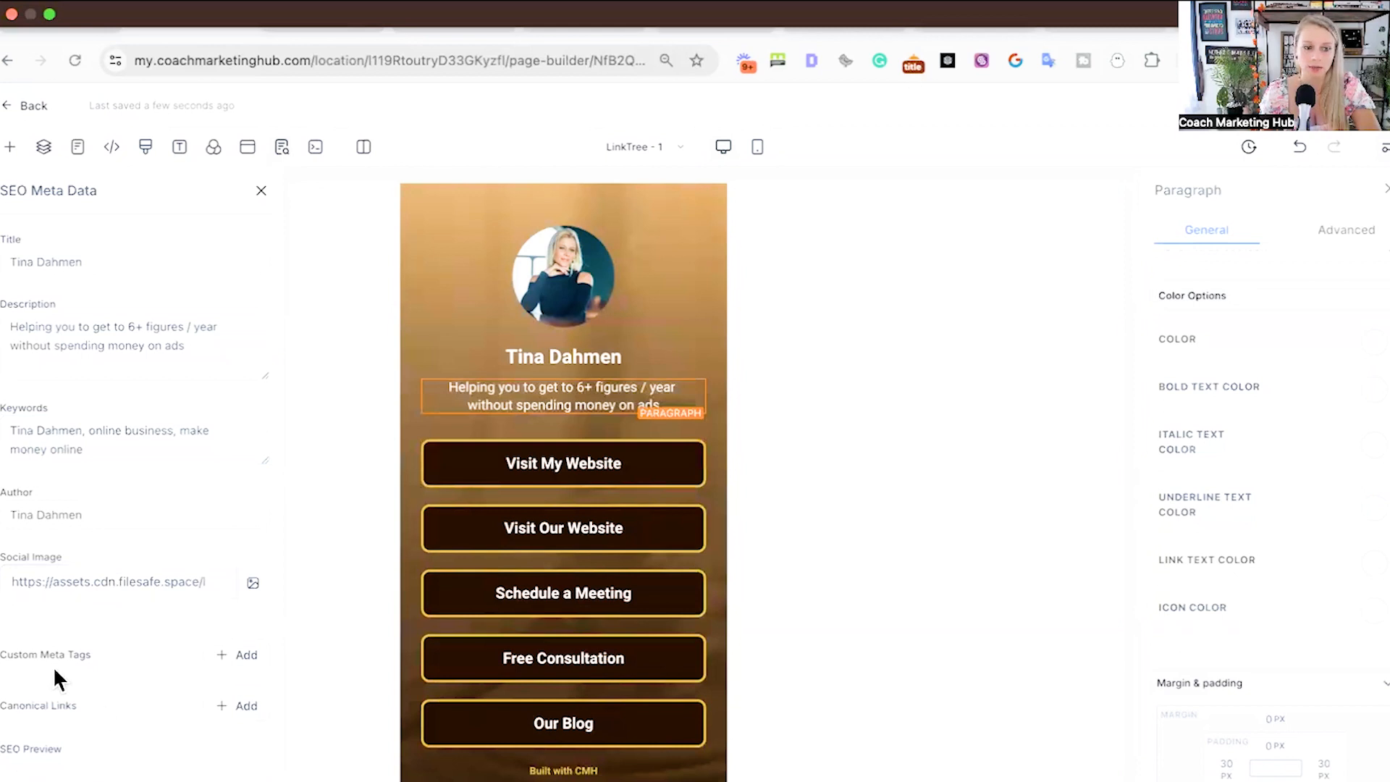
# - Review the custom meta tag form and the SEO preview without adding a tag, and close the SEO metadata
pyautogui.scroll(-3, 108, 662)
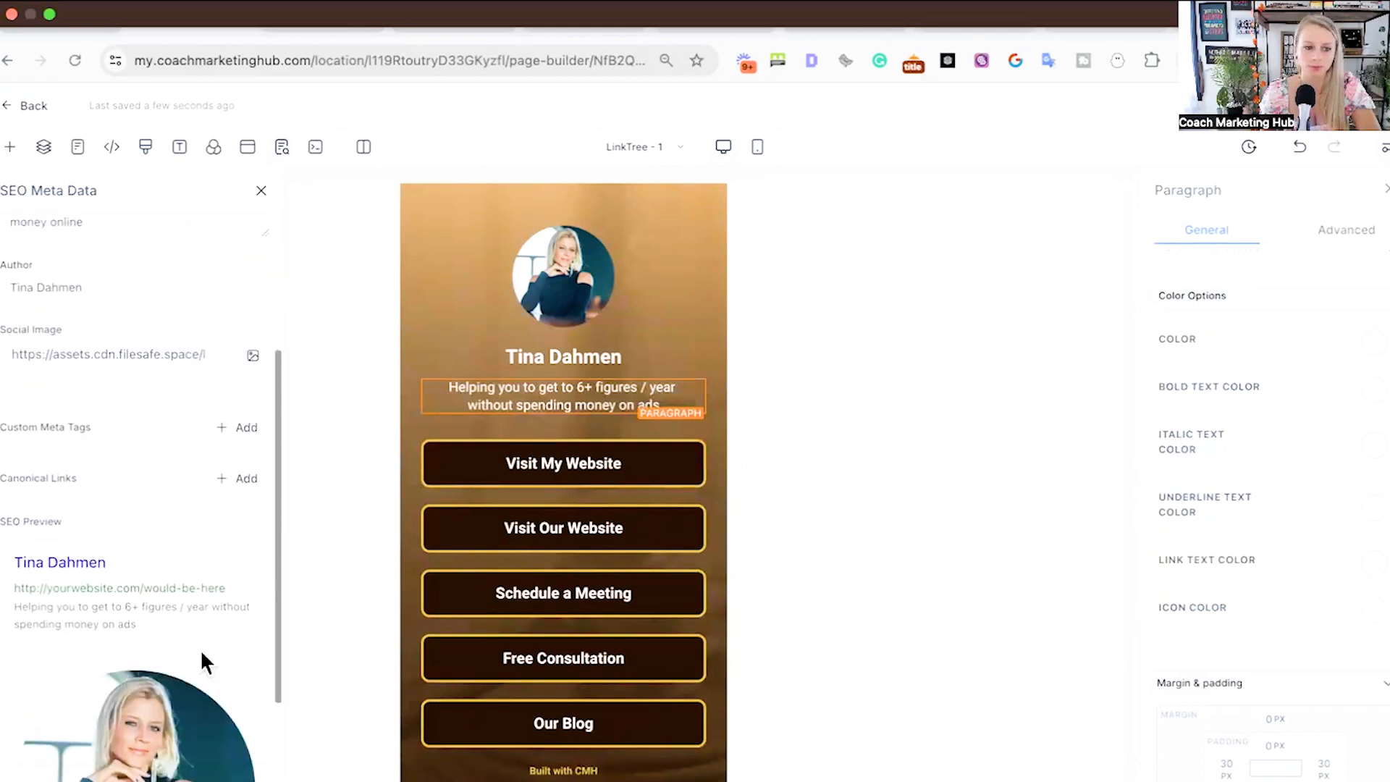
pyautogui.click(239, 428)
pyautogui.click(676, 474)
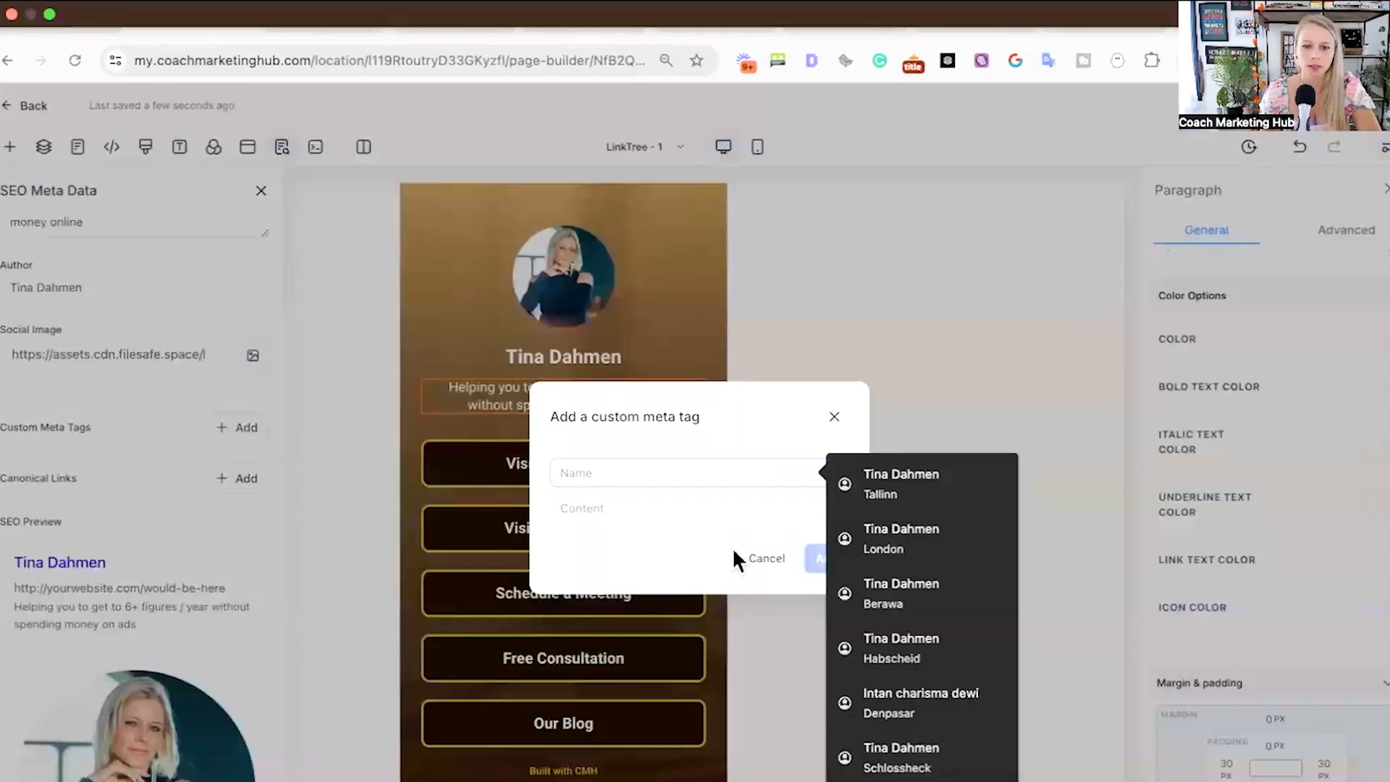
pyautogui.click(766, 561)
pyautogui.scroll(-3, 217, 662)
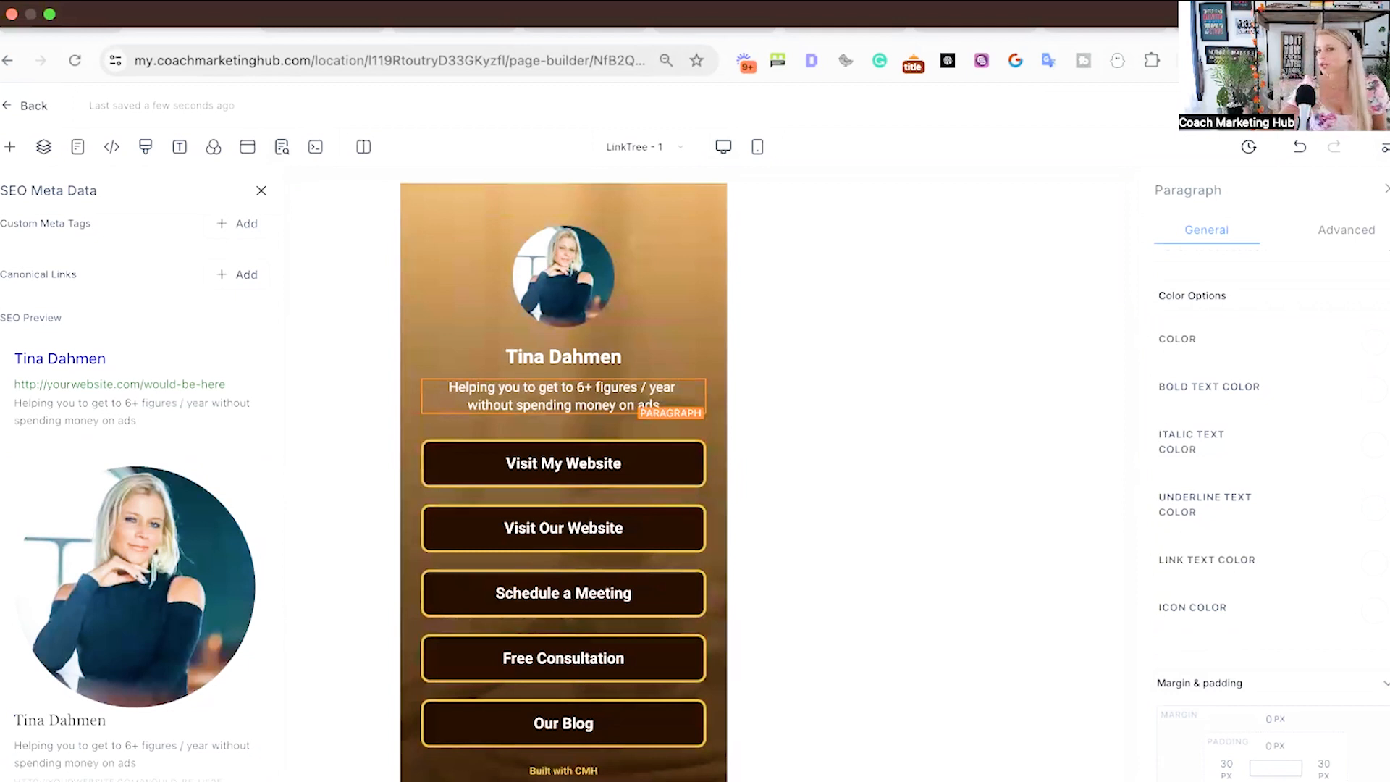
pyautogui.click(148, 778)
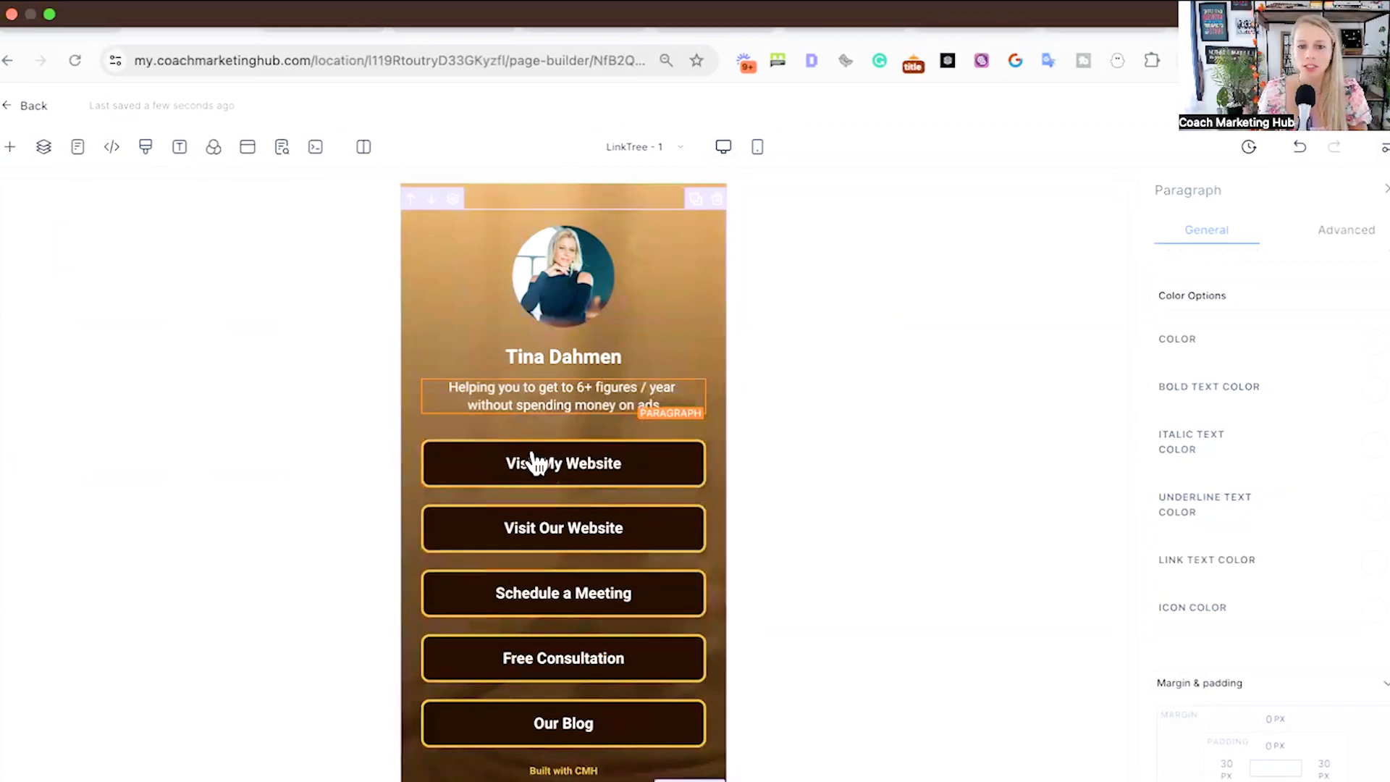
pyautogui.click(504, 472)
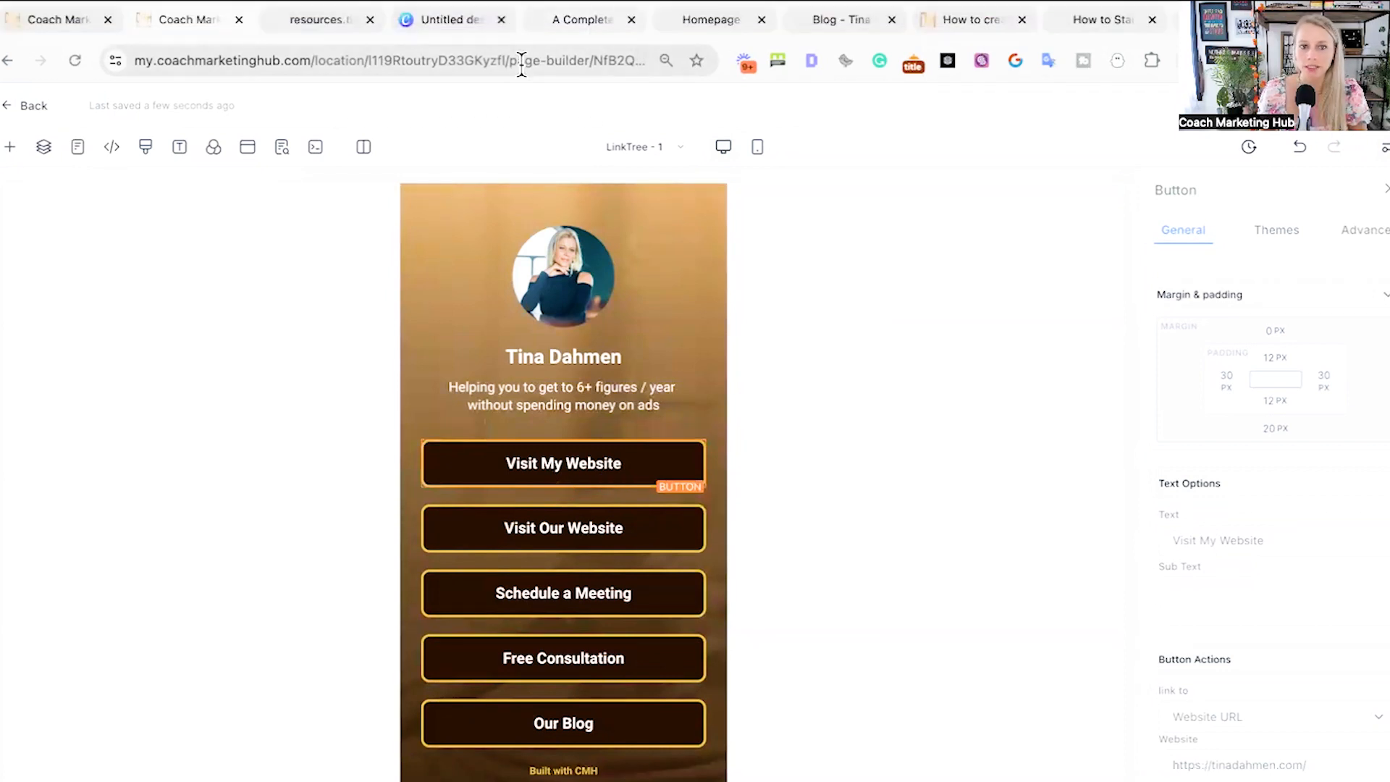
pyautogui.click(566, 19)
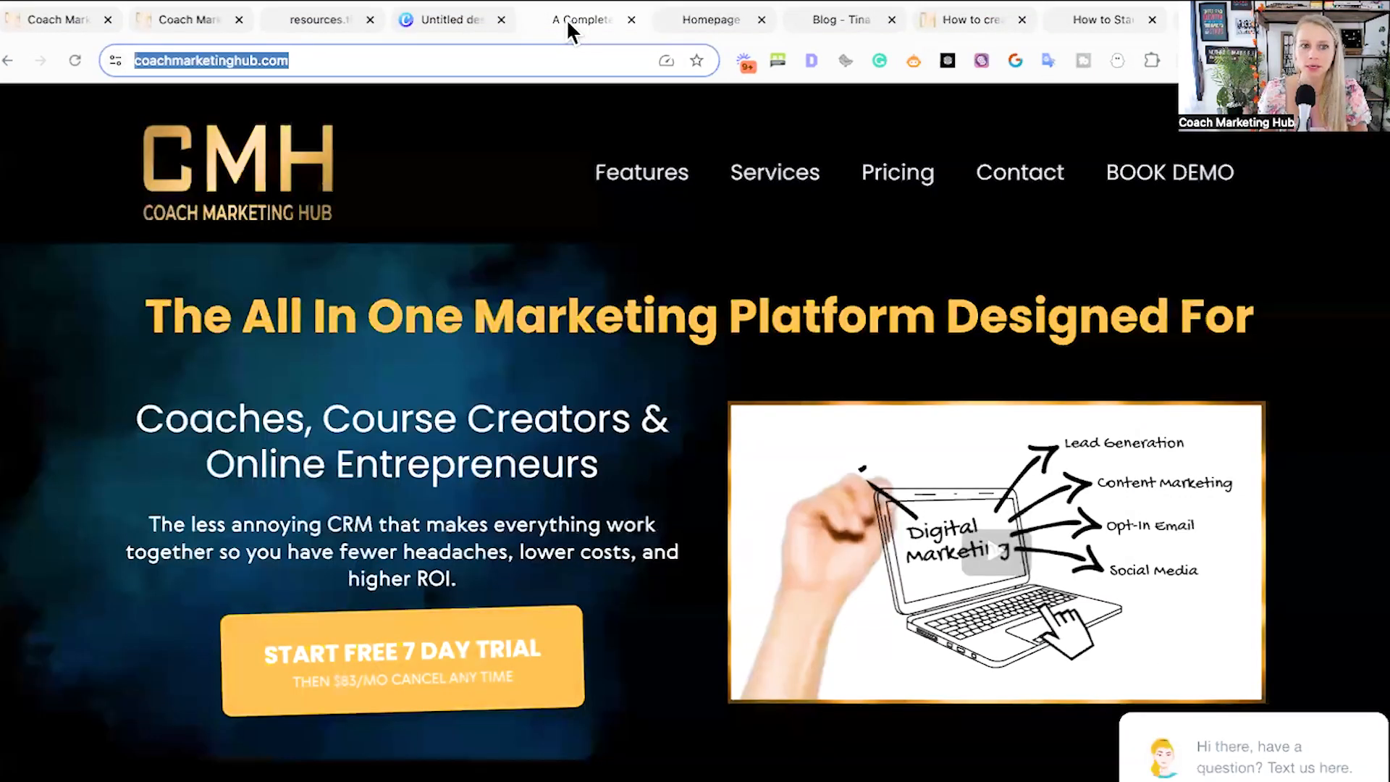
pyautogui.click(537, 60)
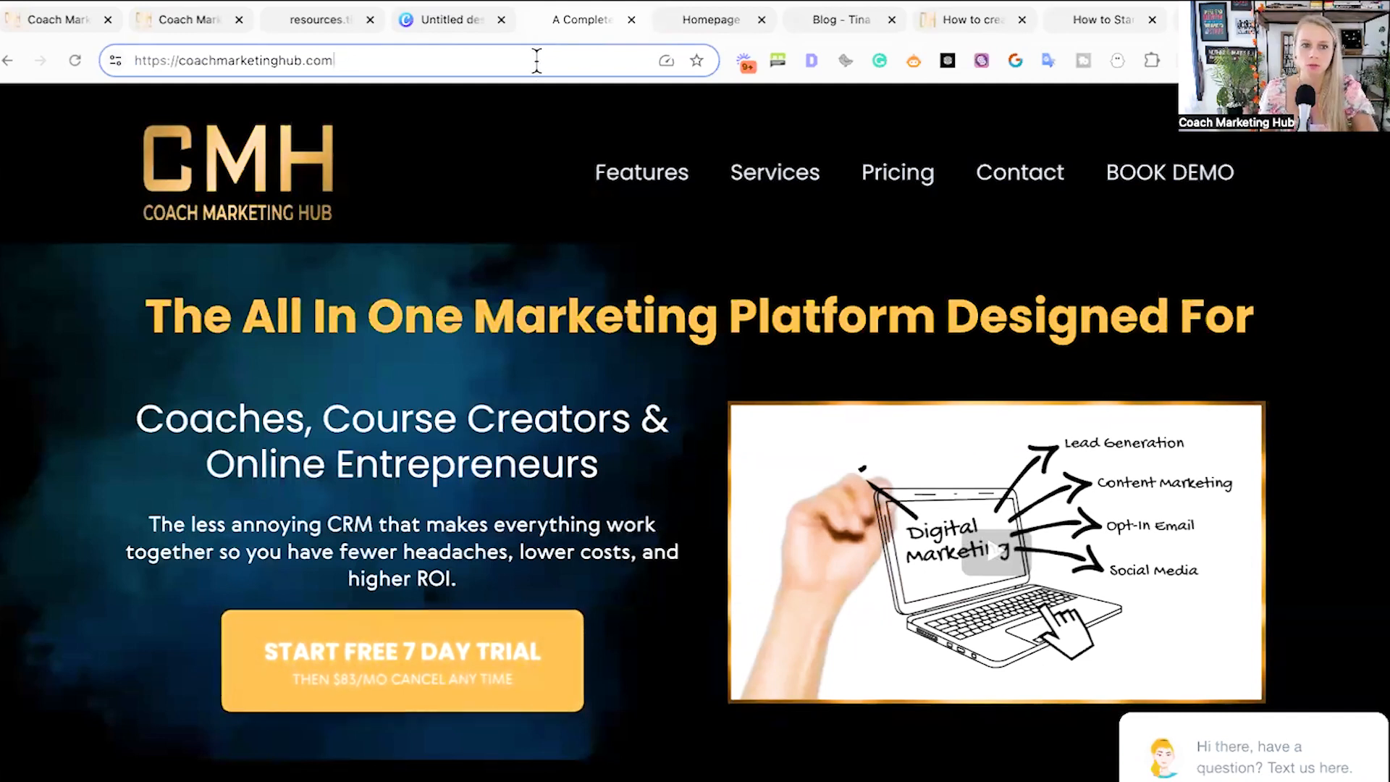
pyautogui.tripleClick(536, 60)
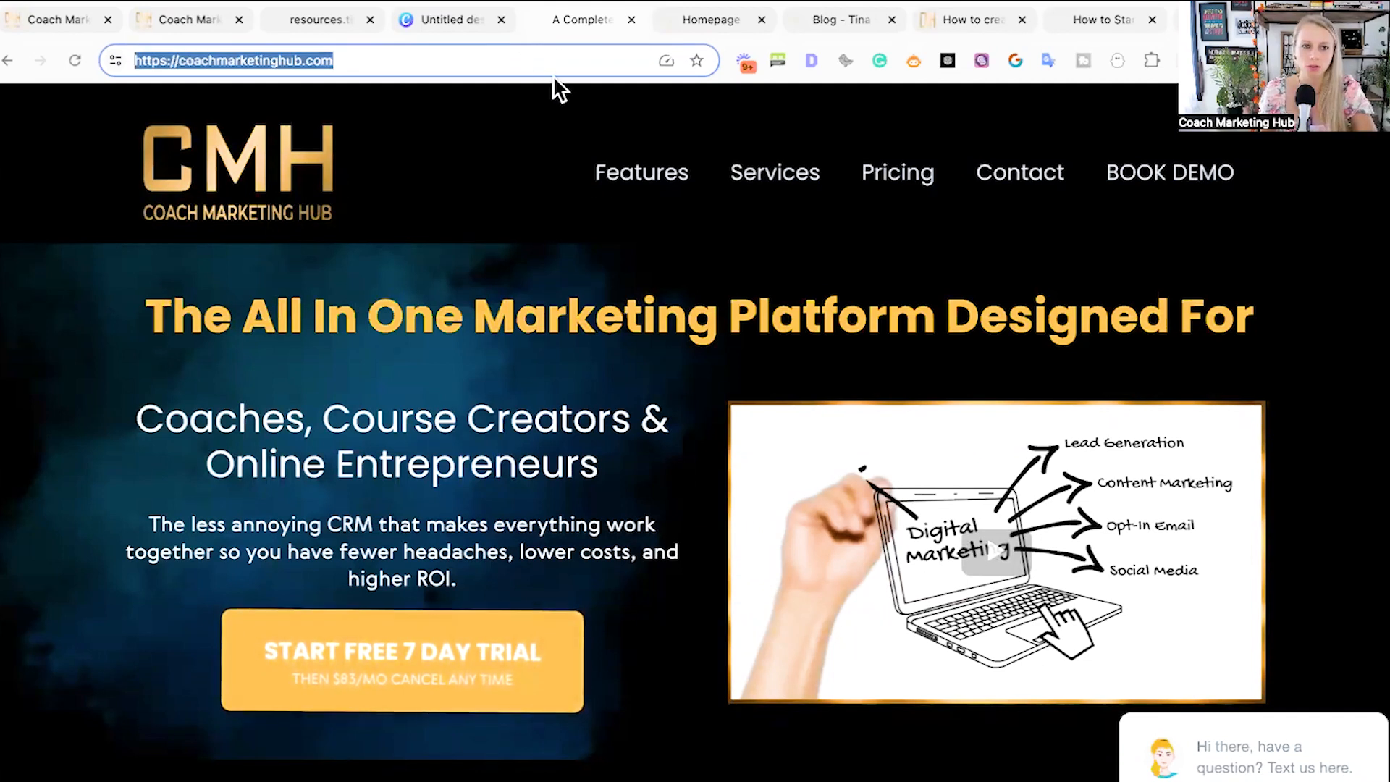
pyautogui.moveTo(147, 301); pyautogui.dragTo(547, 311)
pyautogui.click(178, 311)
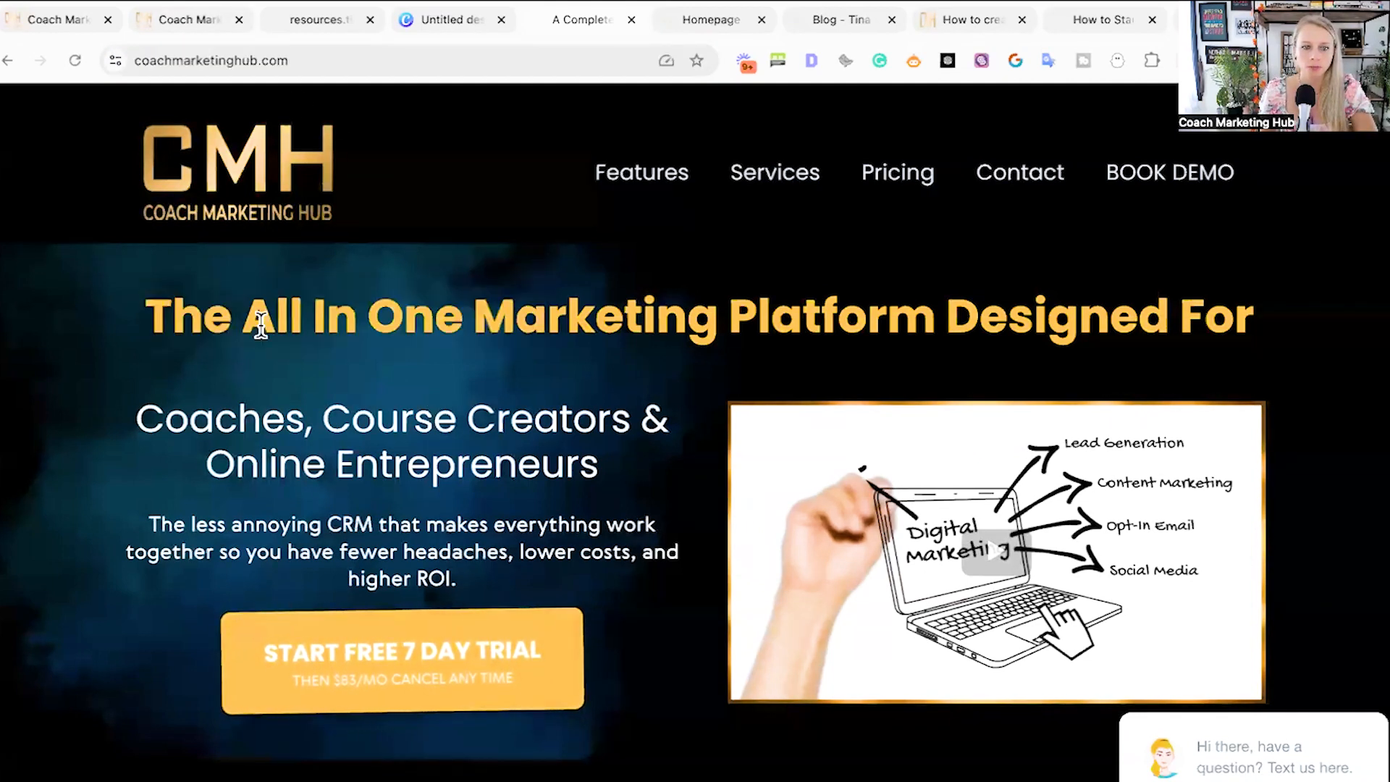
pyautogui.click(197, 22)
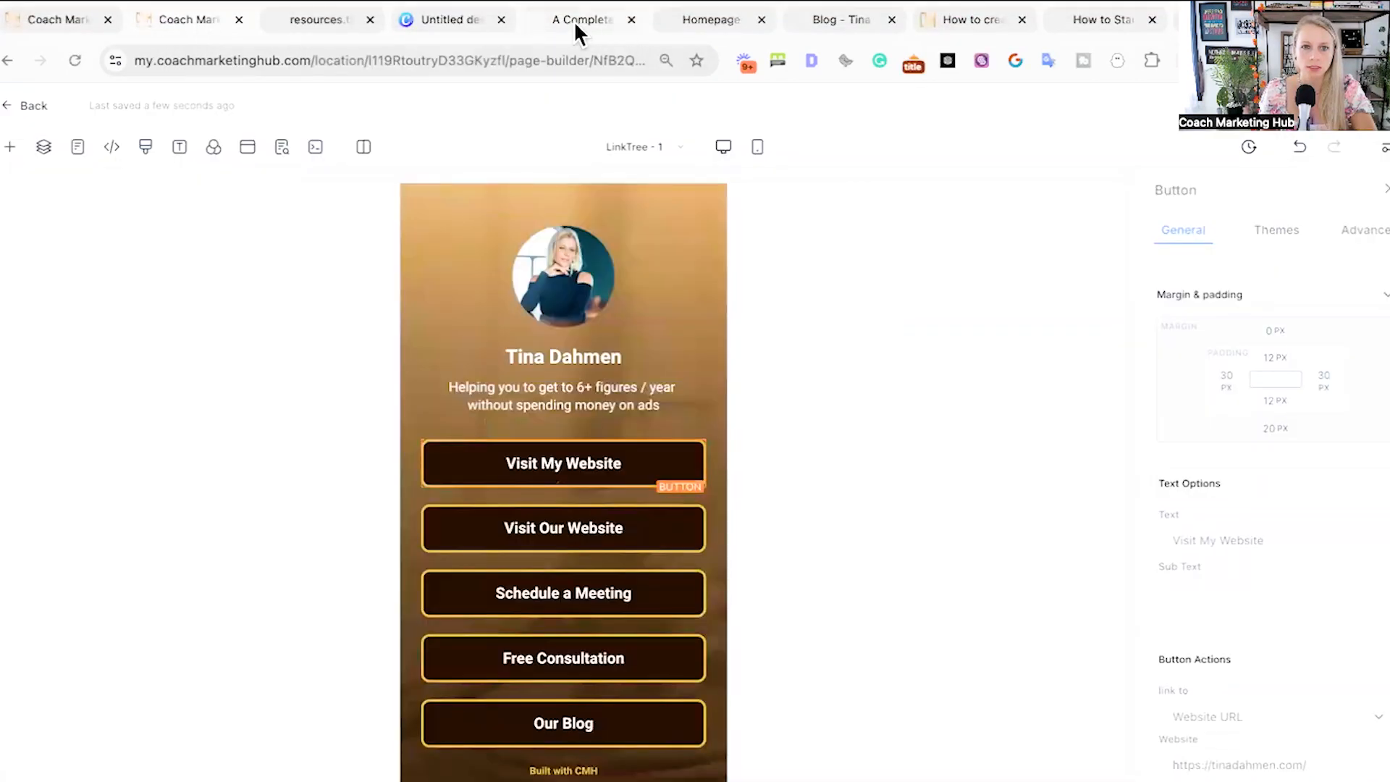
pyautogui.click(58, 20)
pyautogui.click(177, 17)
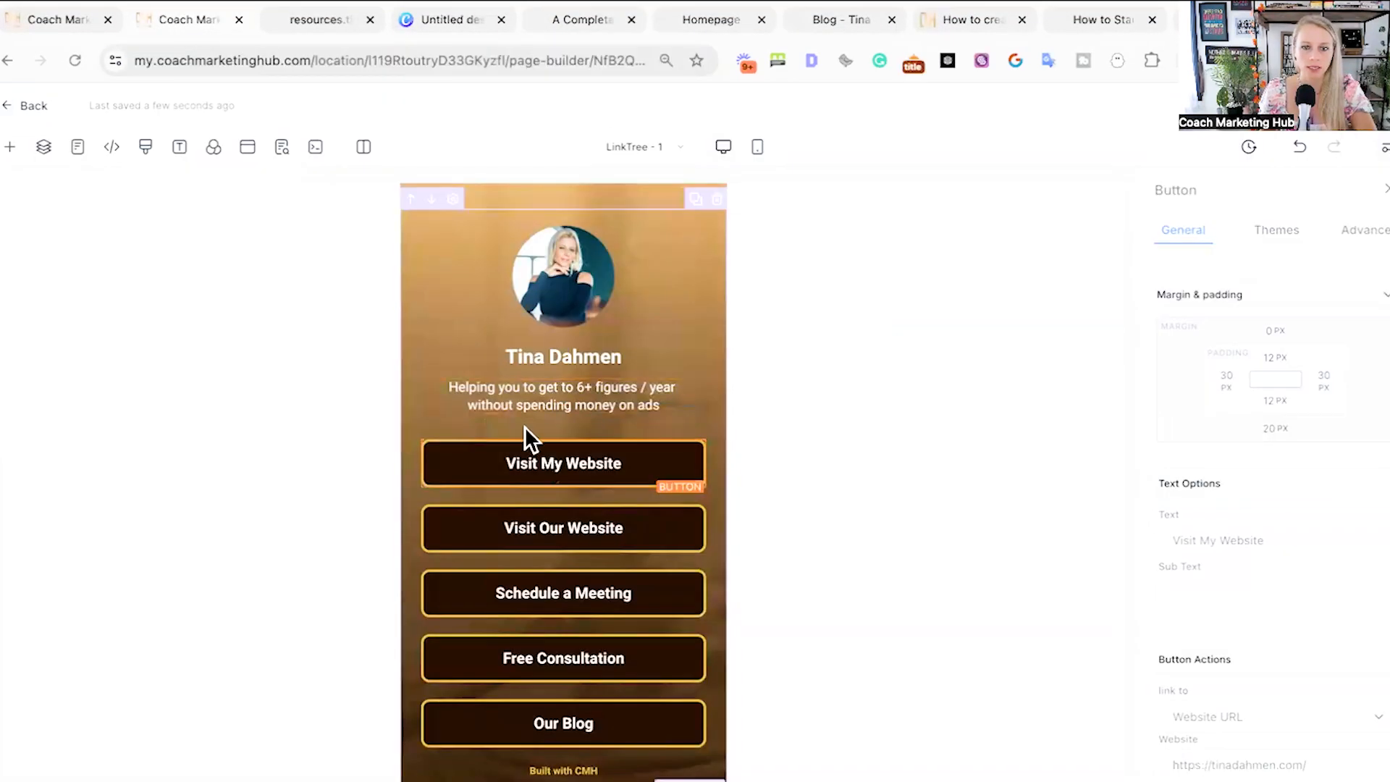
# - Rename the second button, "Visit Our Website", to "All-In-One Marketing Platform"
pyautogui.click(544, 534)
pyautogui.tripleClick(1220, 627)
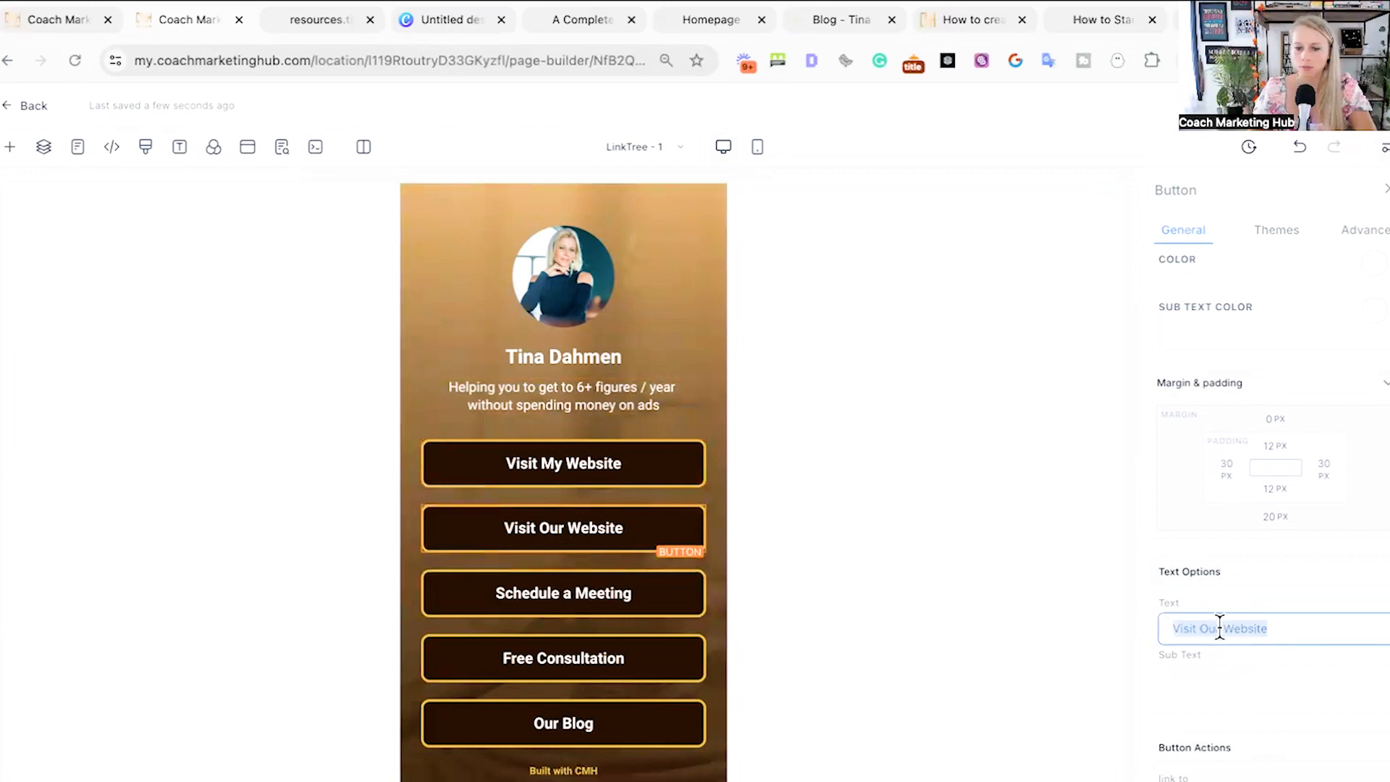
pyautogui.write('All-In_')
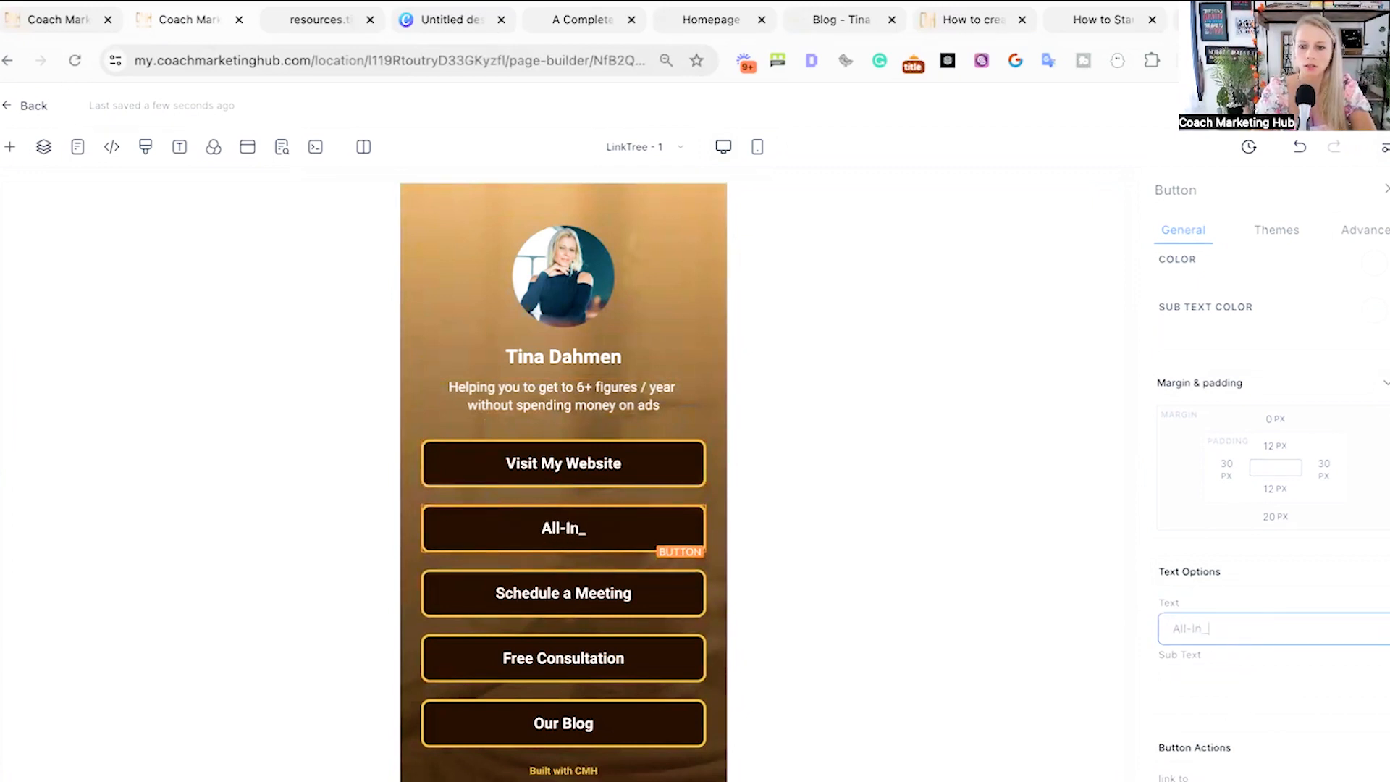
pyautogui.press('BackSpace')
pyautogui.write('-One Ma')
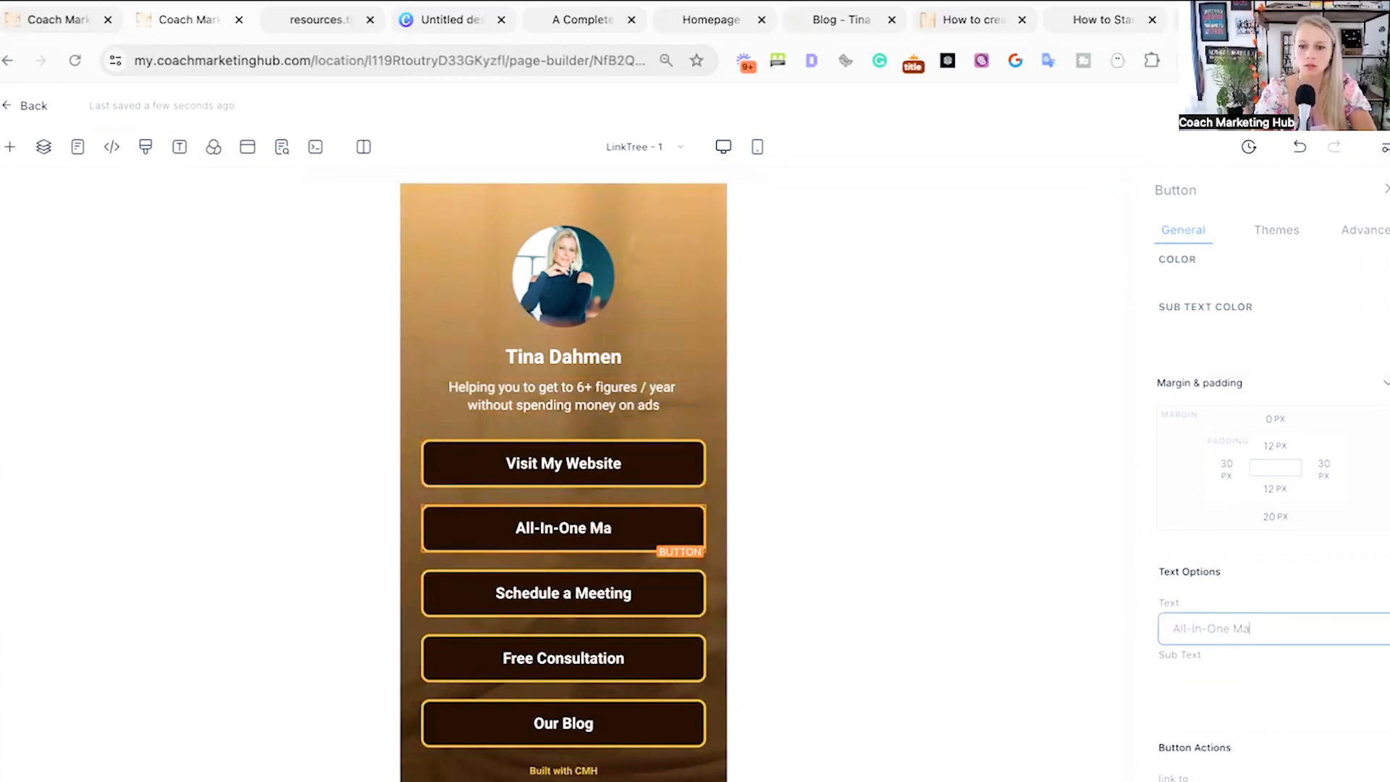
pyautogui.write('rketing Platform')
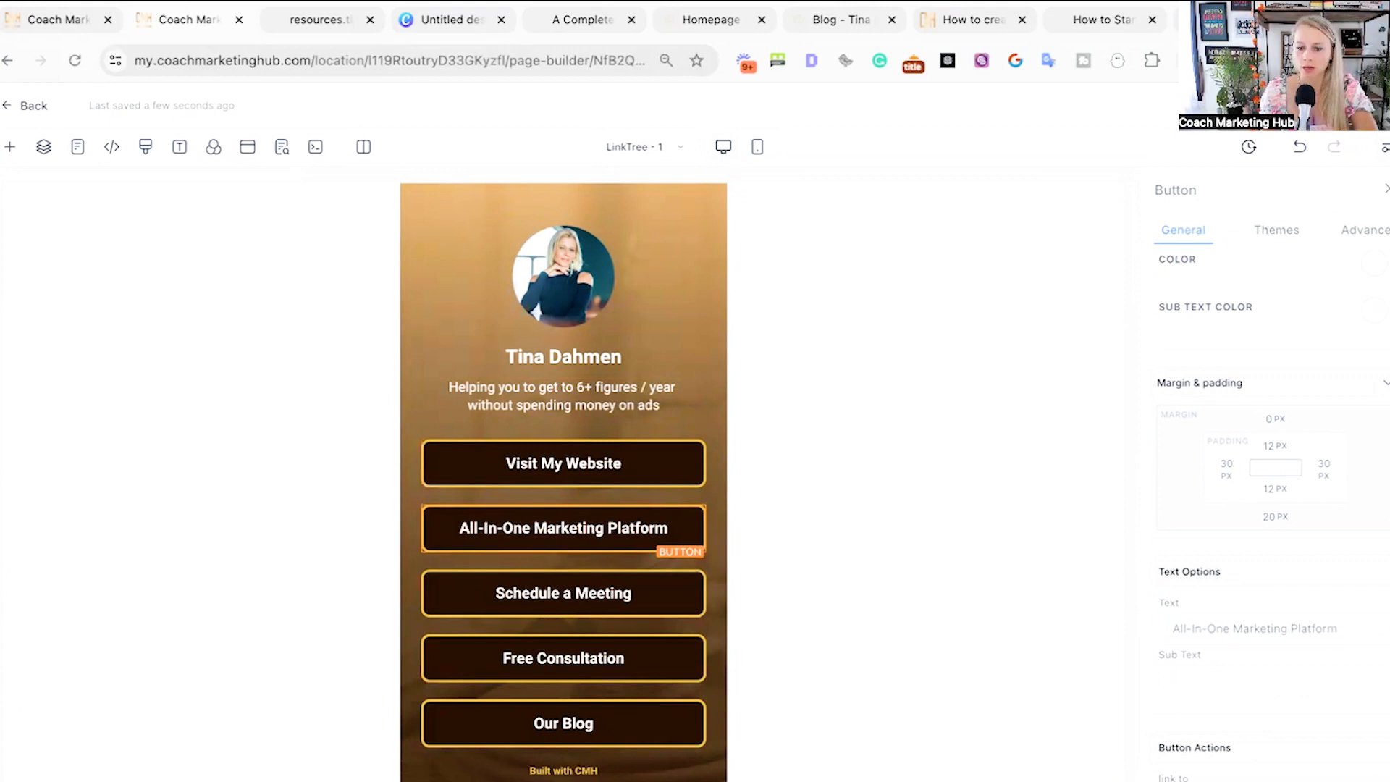
pyautogui.scroll(-1, 1266, 506)
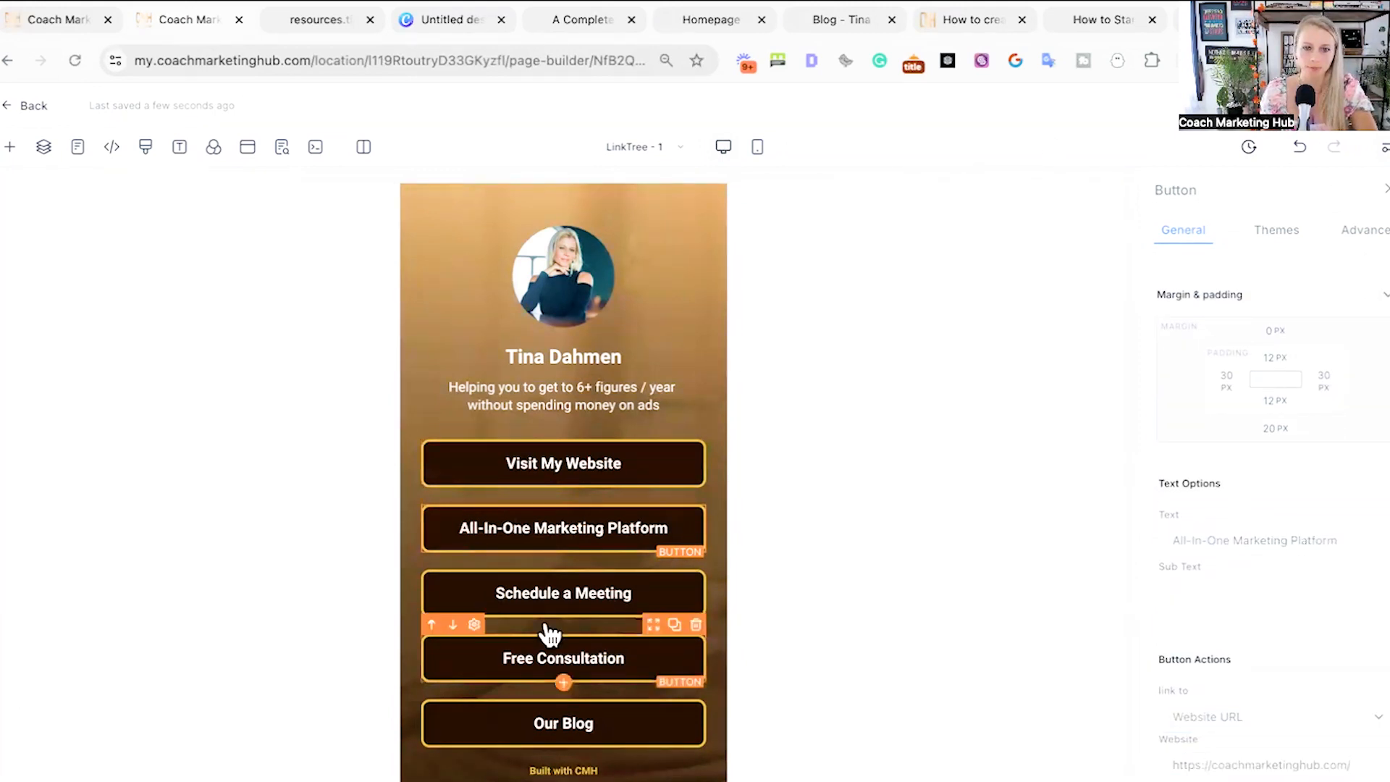
pyautogui.click(629, 615)
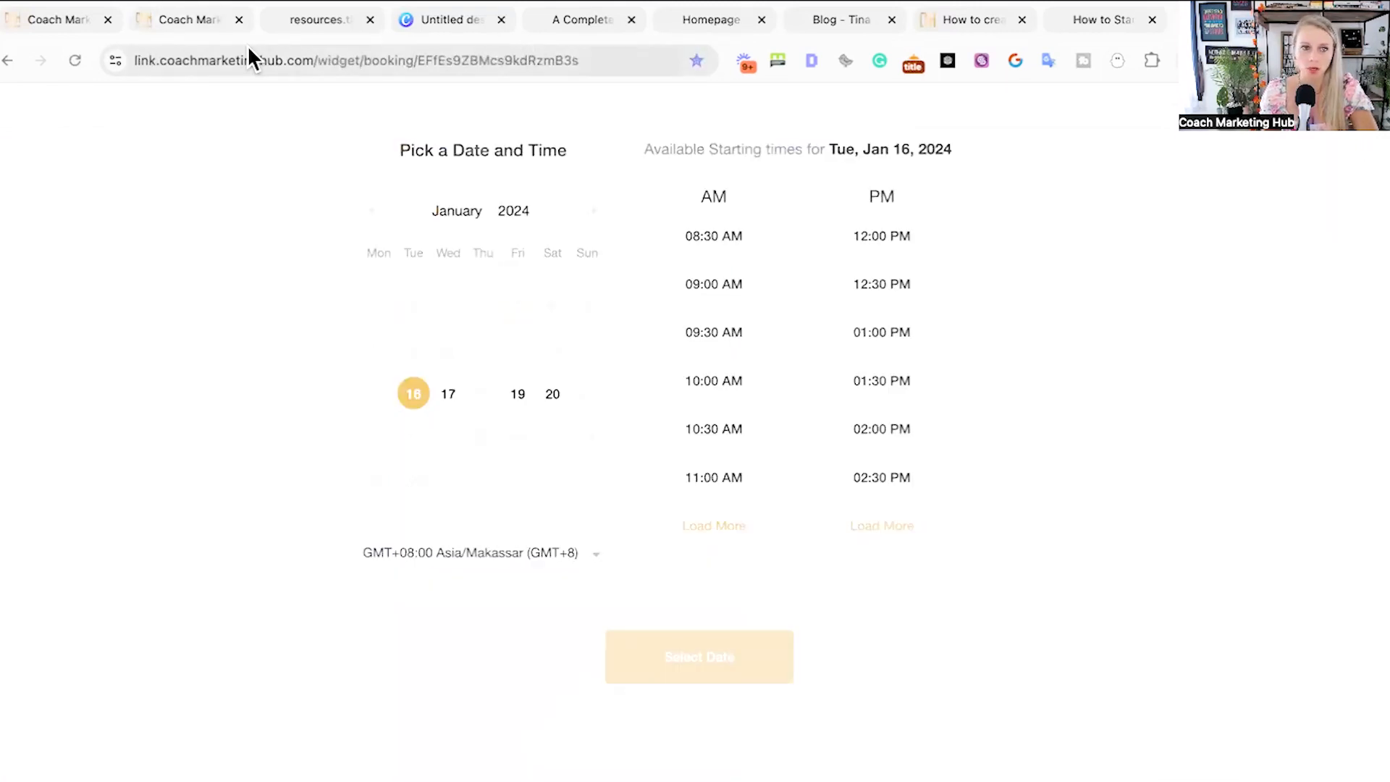
pyautogui.click(246, 58)
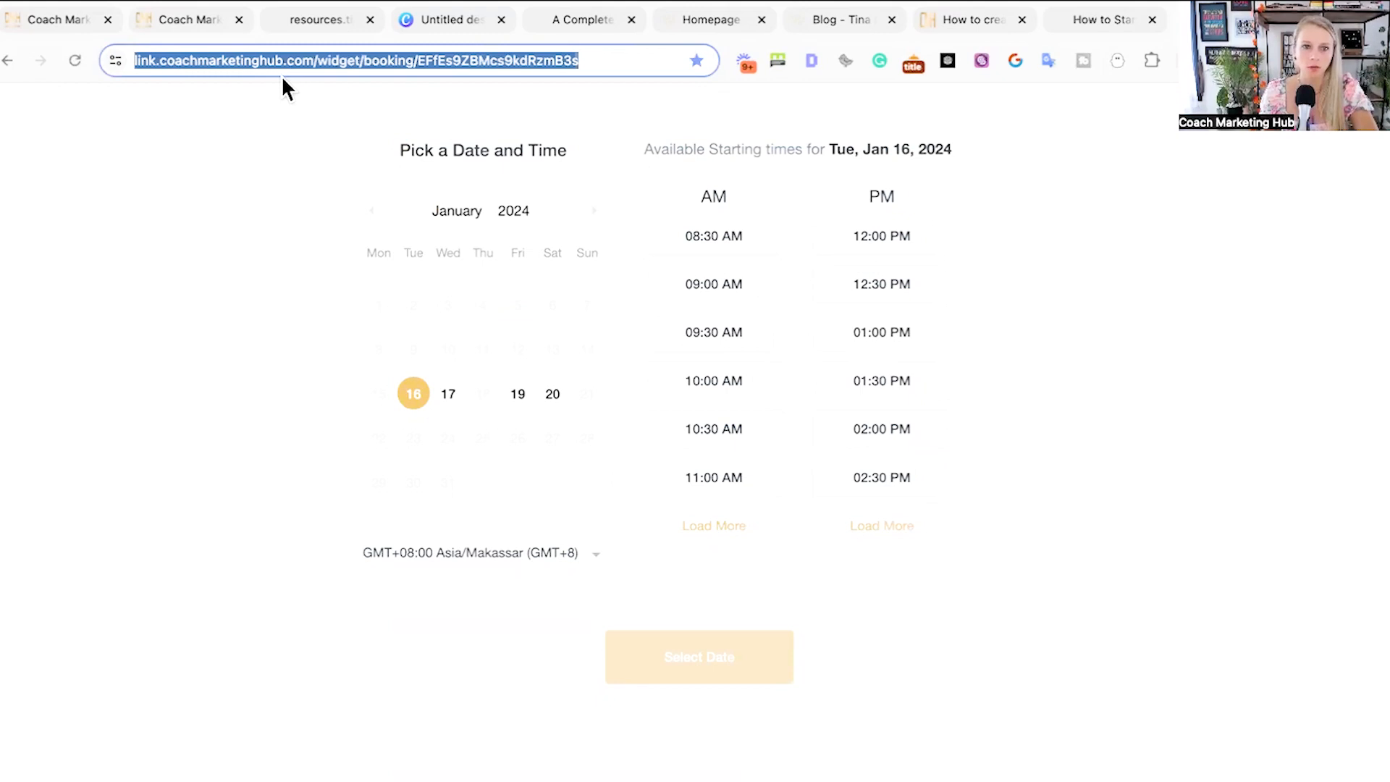
pyautogui.click(192, 29)
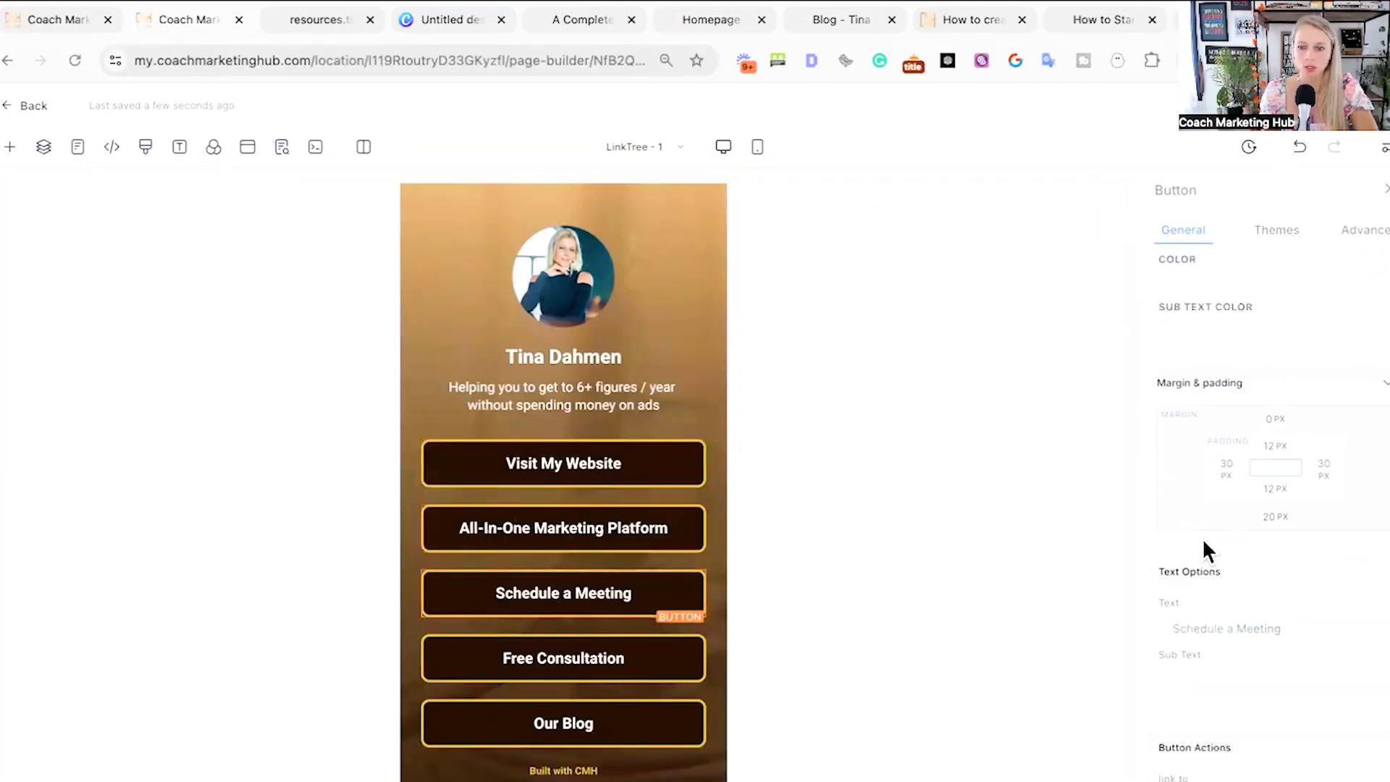
# - Rename the "Schedule a Meeting" button to "Schedule Free Connection Call" and link it to the copied booking page address
pyautogui.scroll(5, 1248, 584)
pyautogui.scroll(-5, 1250, 594)
pyautogui.moveTo(1235, 629); pyautogui.dragTo(1300, 630)
pyautogui.write('free Connection Call')
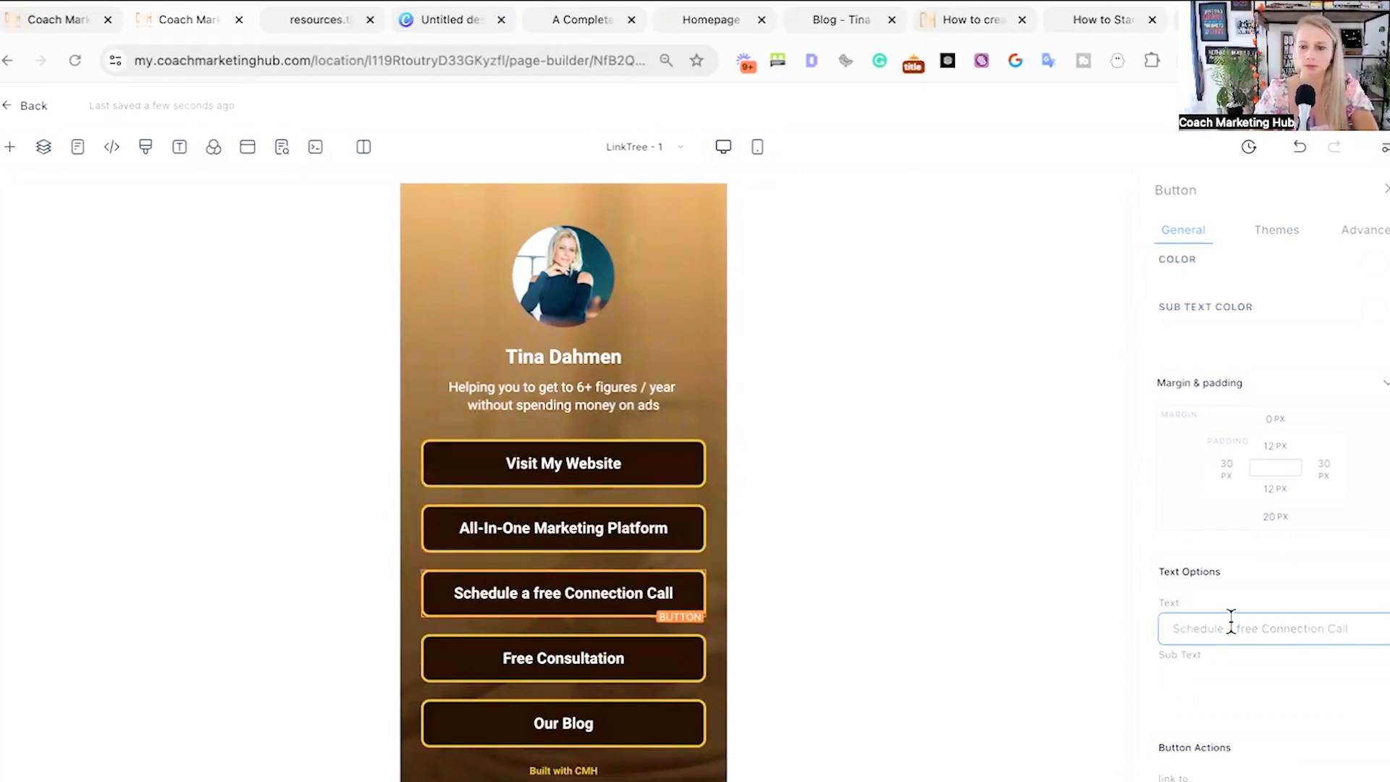
pyautogui.click(1243, 628)
pyautogui.press('BackSpace')
pyautogui.write('F')
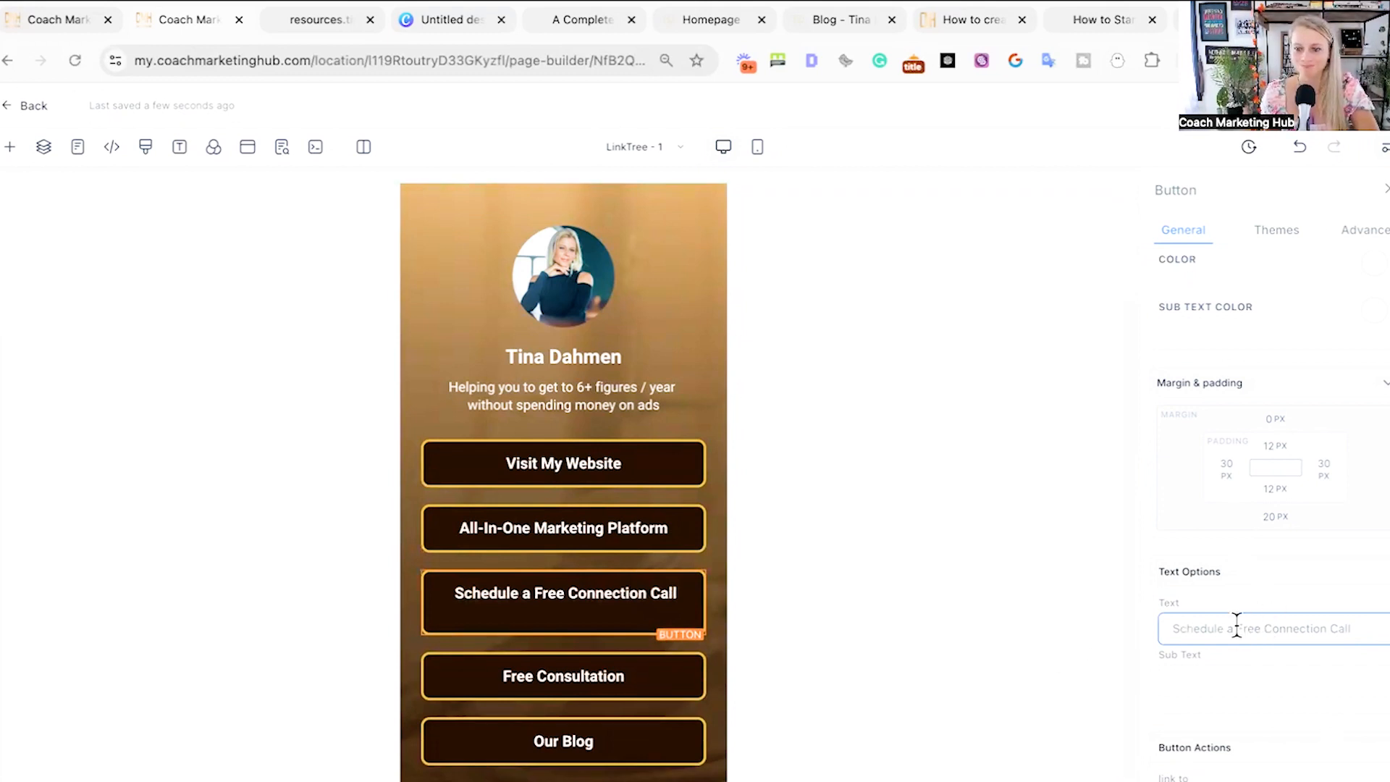
pyautogui.press('BackSpace')
pyautogui.press('BackSpace')
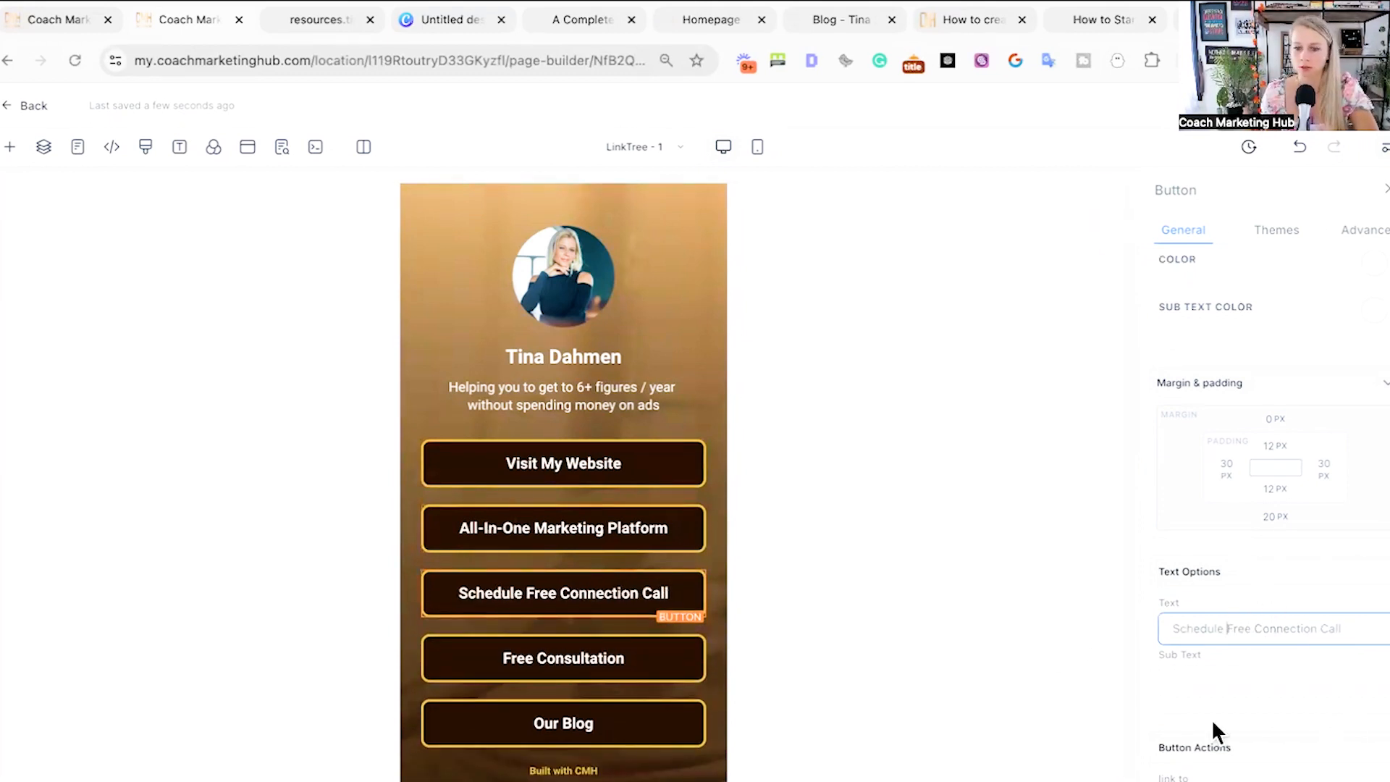
pyautogui.click(1270, 746)
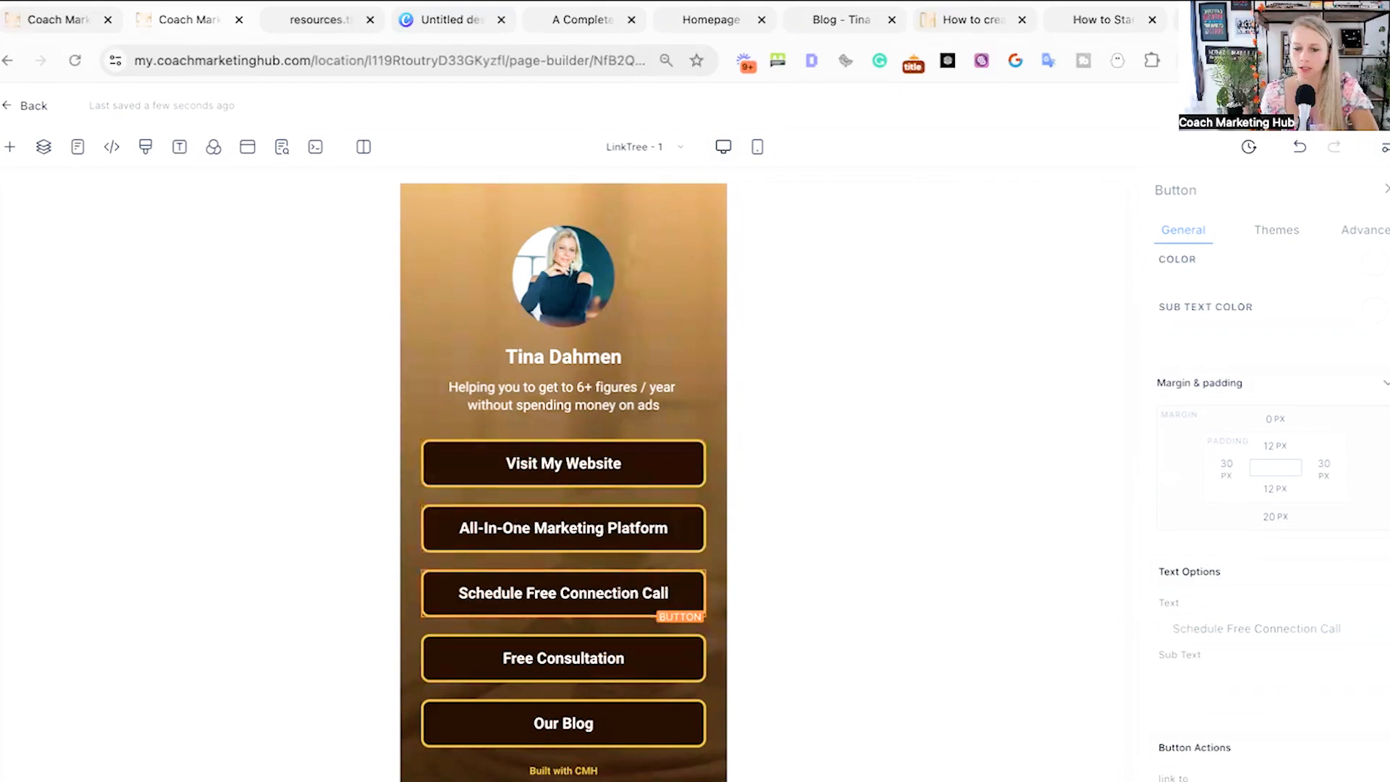
pyautogui.scroll(-1, 1166, 760)
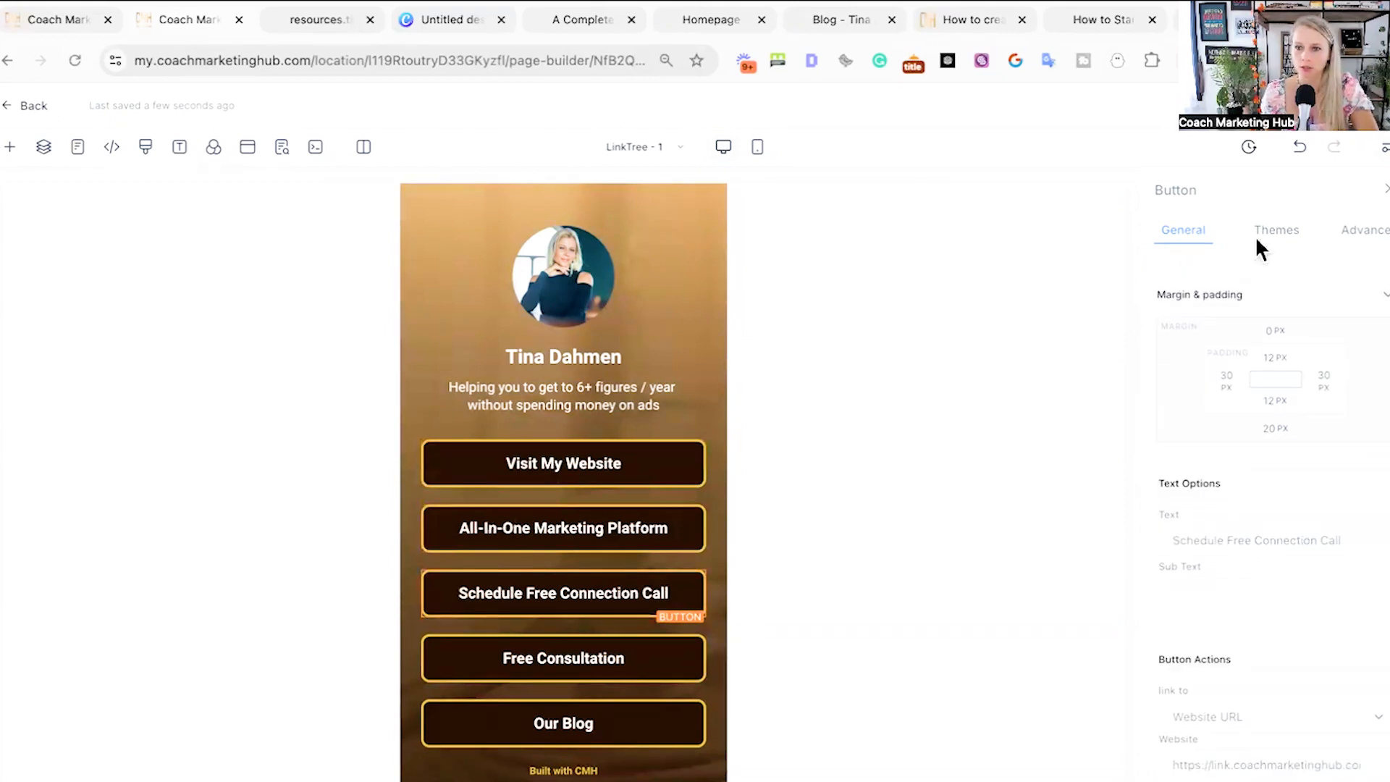
# - Replace the "Free Consultation" button text with the masterclass page's headline, "How to Start And Grow A Profitable Digital Product Business In ANY Niche"
pyautogui.click(509, 667)
pyautogui.click(1117, 20)
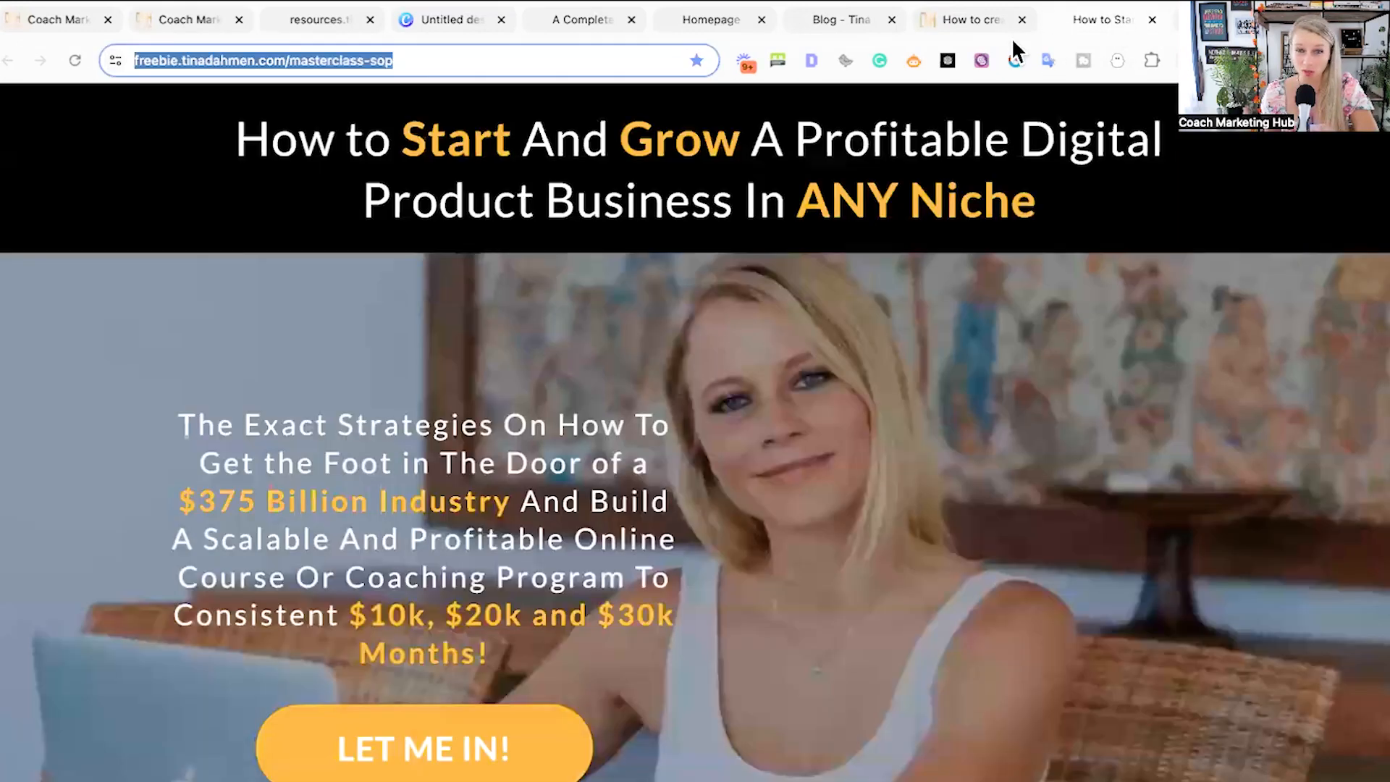
pyautogui.click(597, 64)
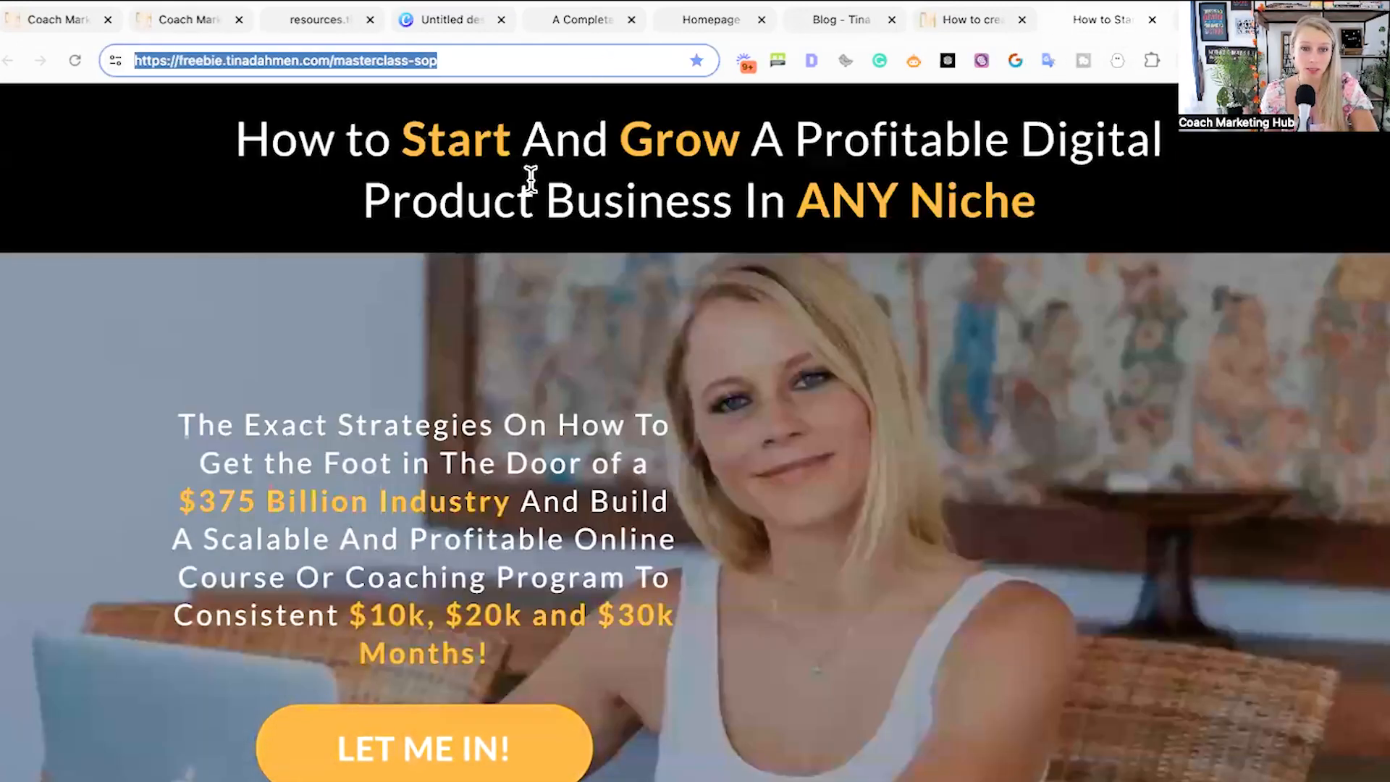
pyautogui.moveTo(241, 137)
pyautogui.mouseDown()
pyautogui.moveTo(545, 205)
pyautogui.moveTo(1016, 217)
pyautogui.moveTo(236, 138)
pyautogui.mouseUp()
pyautogui.hotkey('ctrl', 'c')
pyautogui.click(1053, 210)
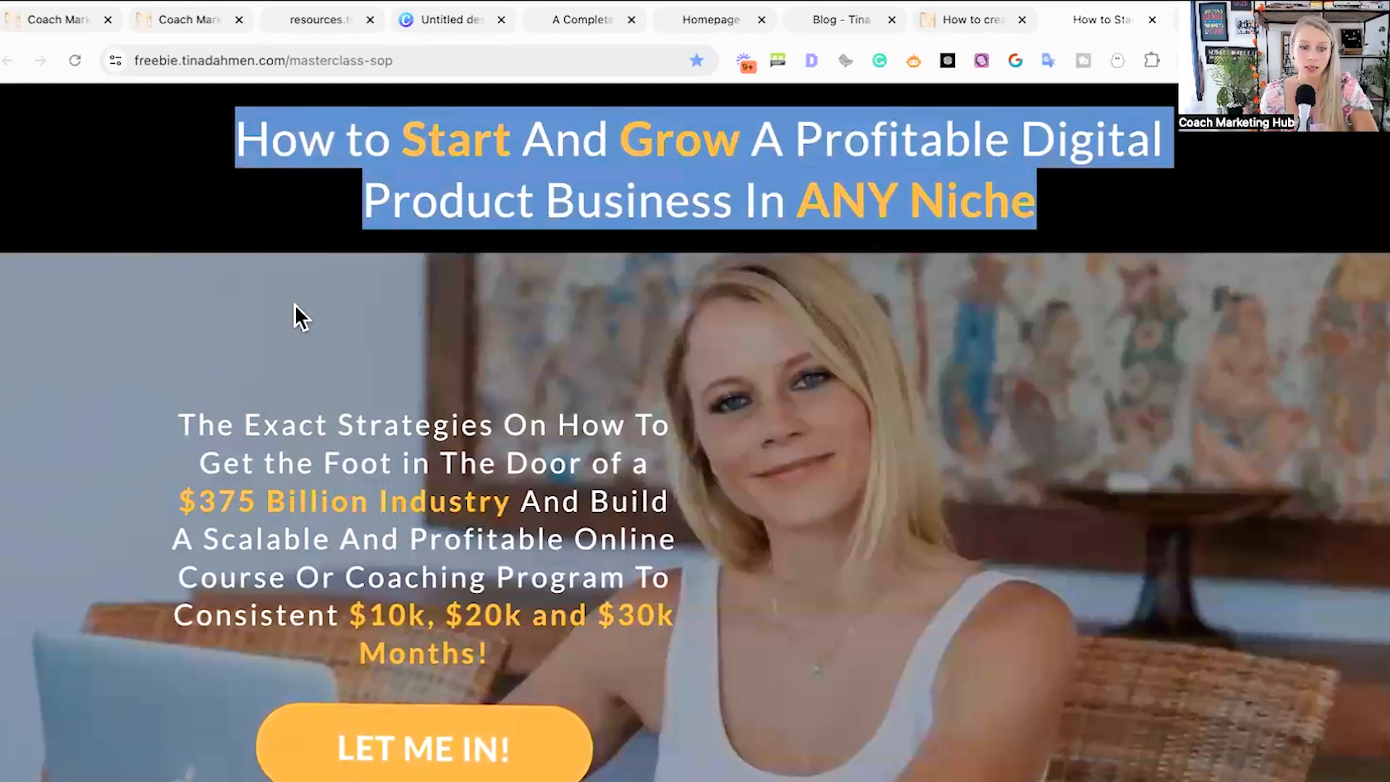
pyautogui.click(301, 29)
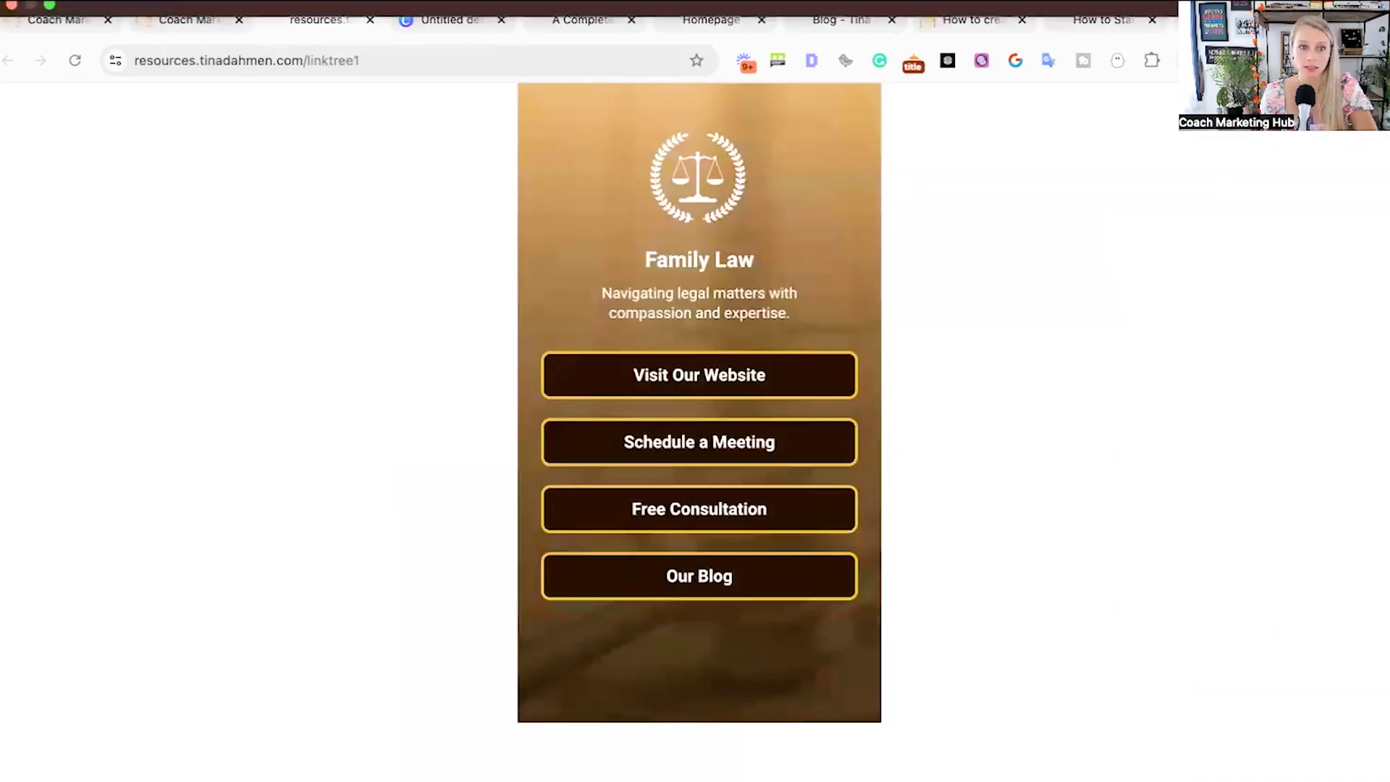
pyautogui.click(174, 25)
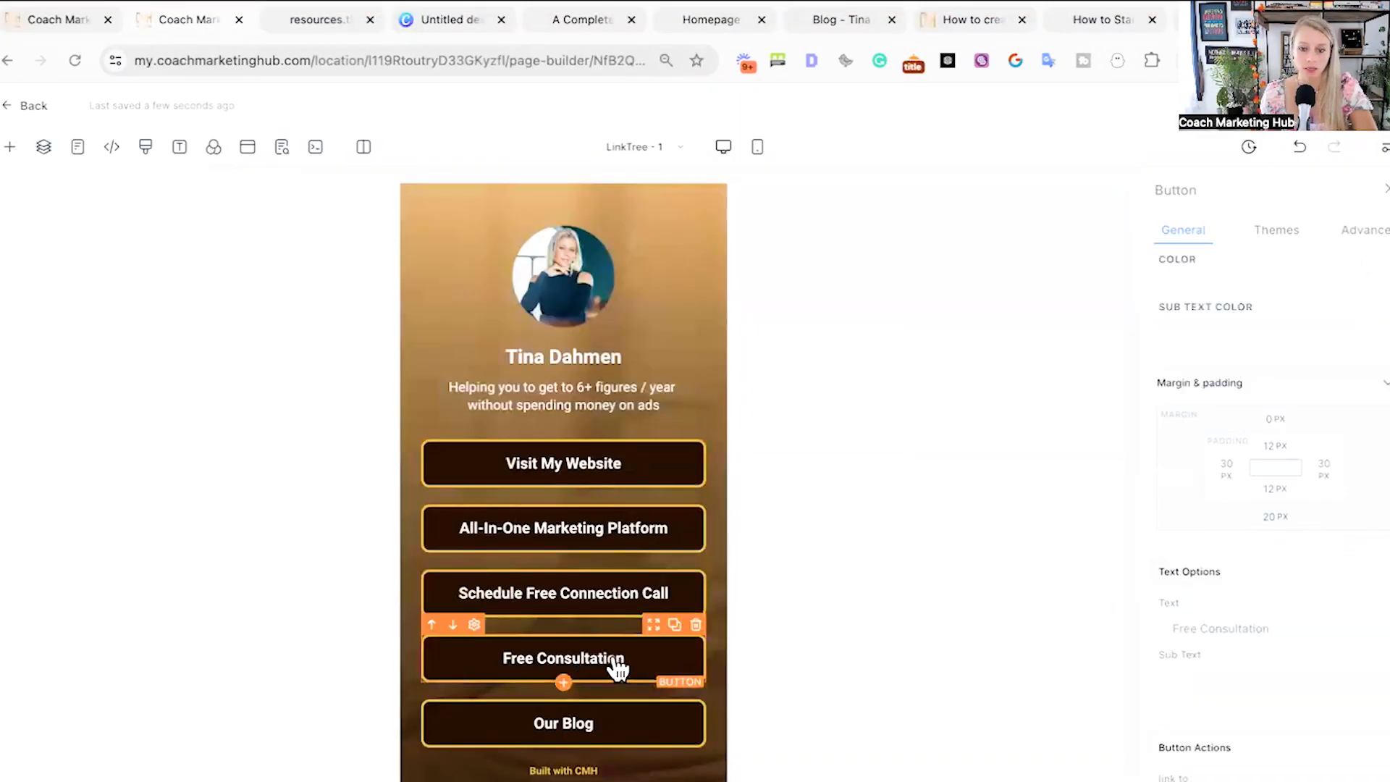
pyautogui.click(1204, 628)
pyautogui.hotkey('ctrl', 'v')
# - Copy the description from the masterclass page, running from "The Exact Strategies On How To" to "$30k Months!", for the fourth button's sub text
pyautogui.click(1194, 680)
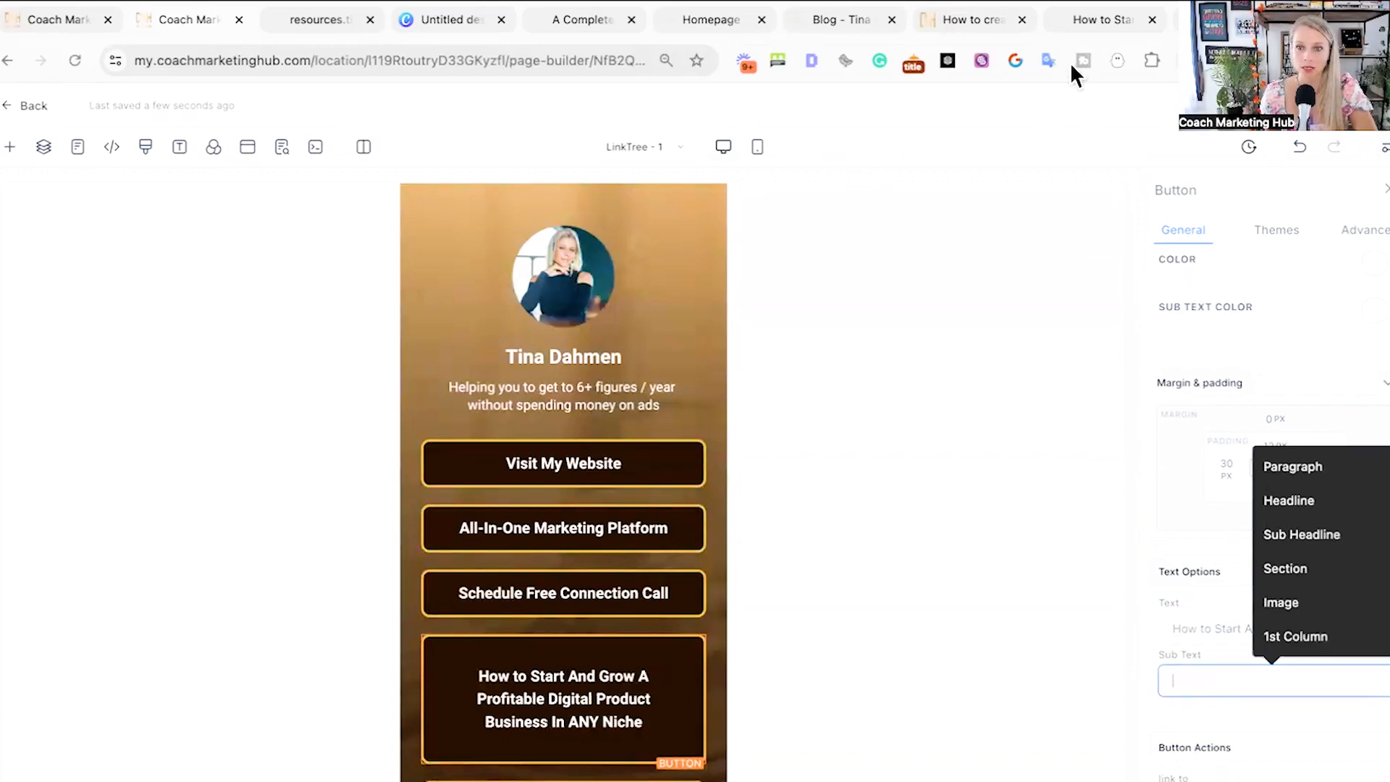
pyautogui.click(994, 26)
pyautogui.click(832, 29)
pyautogui.click(724, 29)
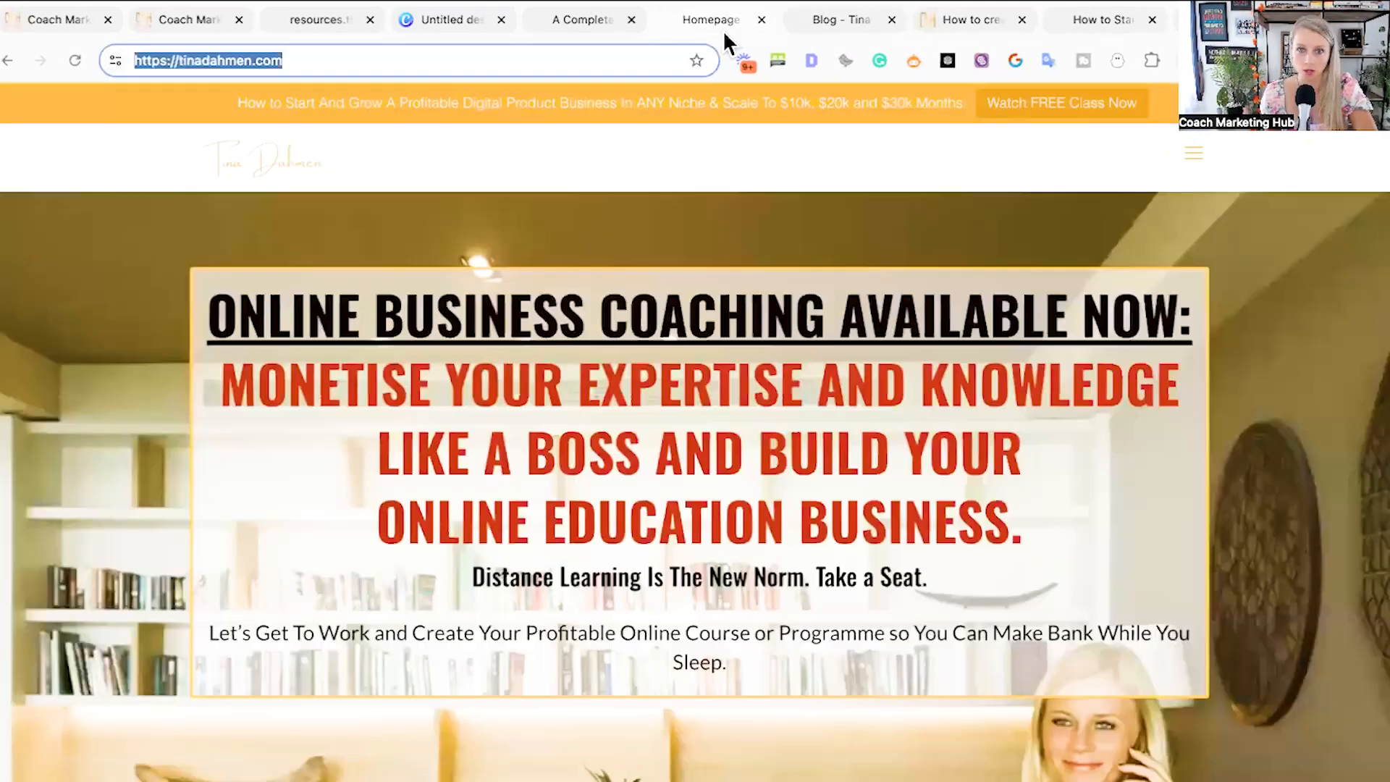
pyautogui.click(529, 31)
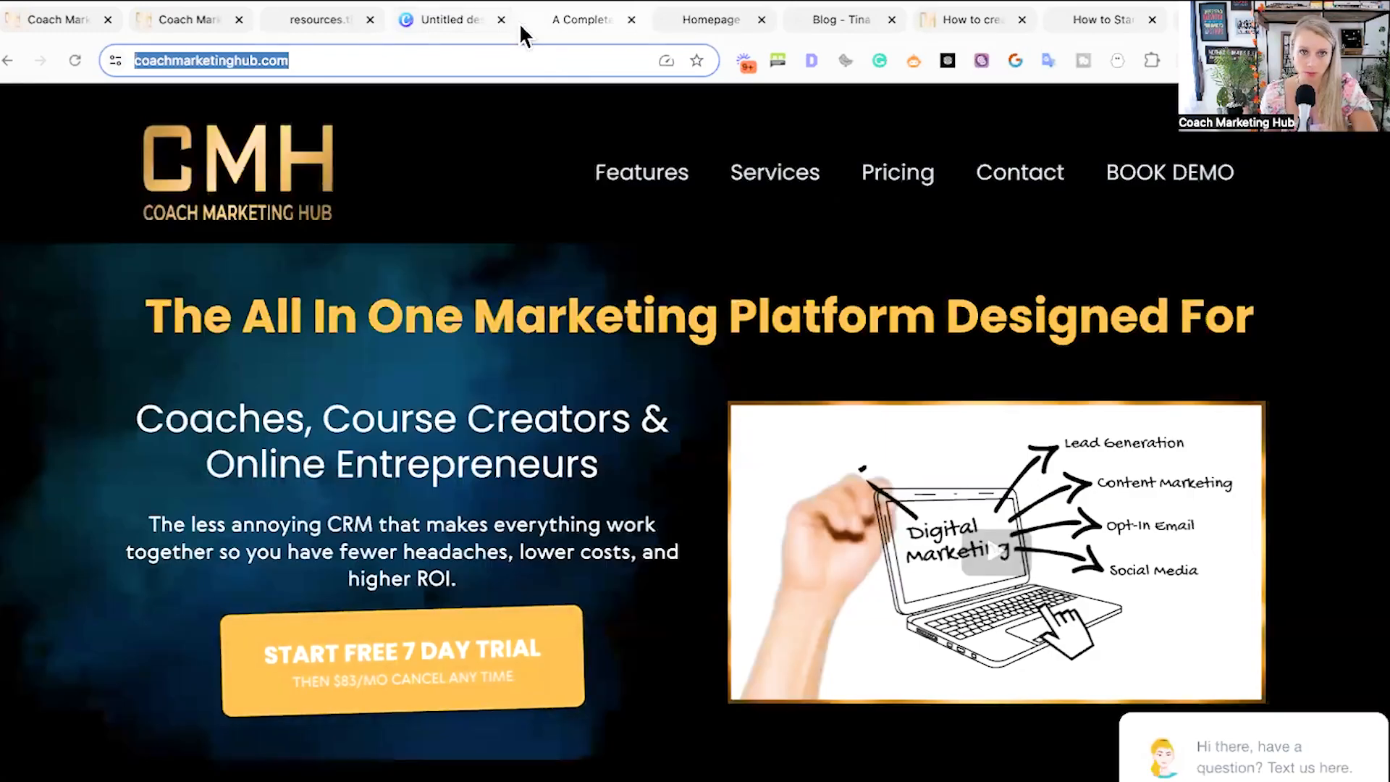
pyautogui.click(1063, 31)
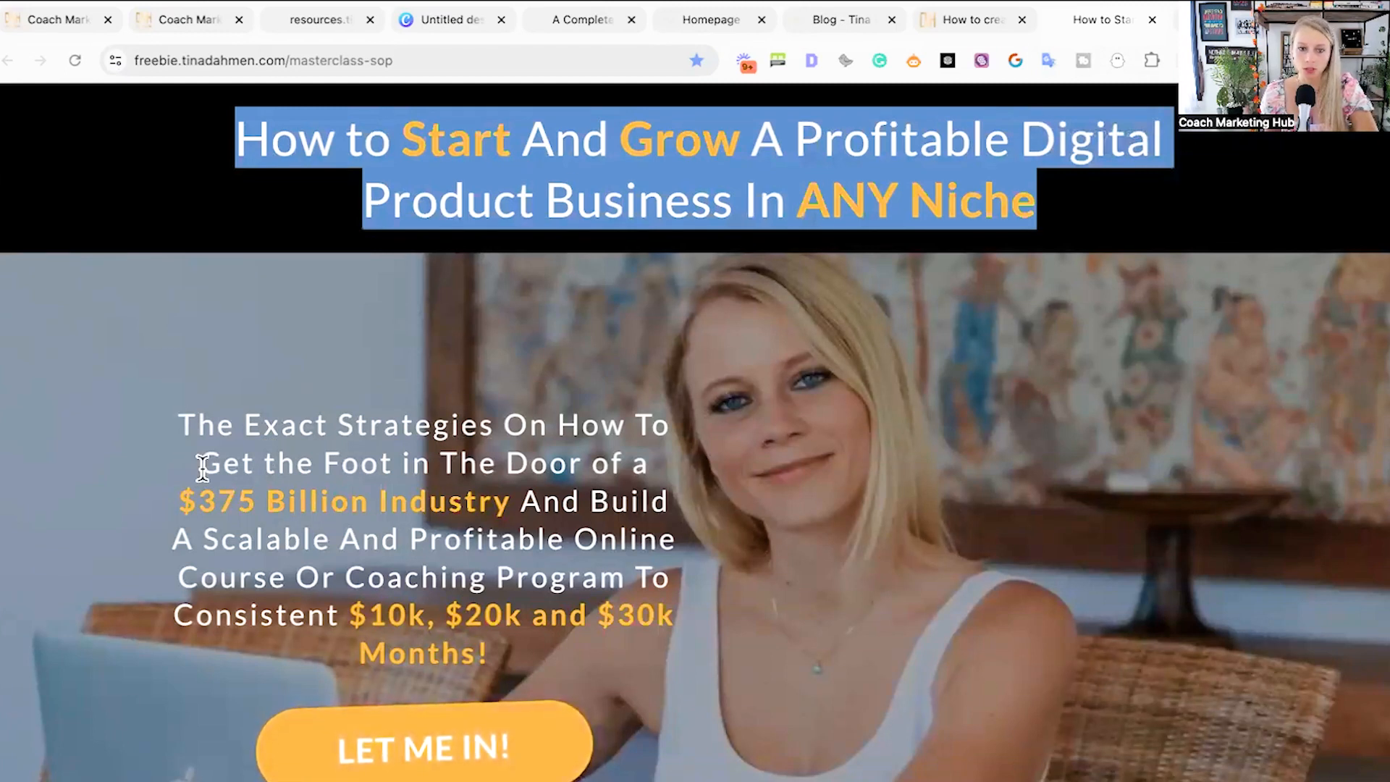
pyautogui.moveTo(178, 425); pyautogui.dragTo(547, 640)
pyautogui.hotkey('ctrl', 'c')
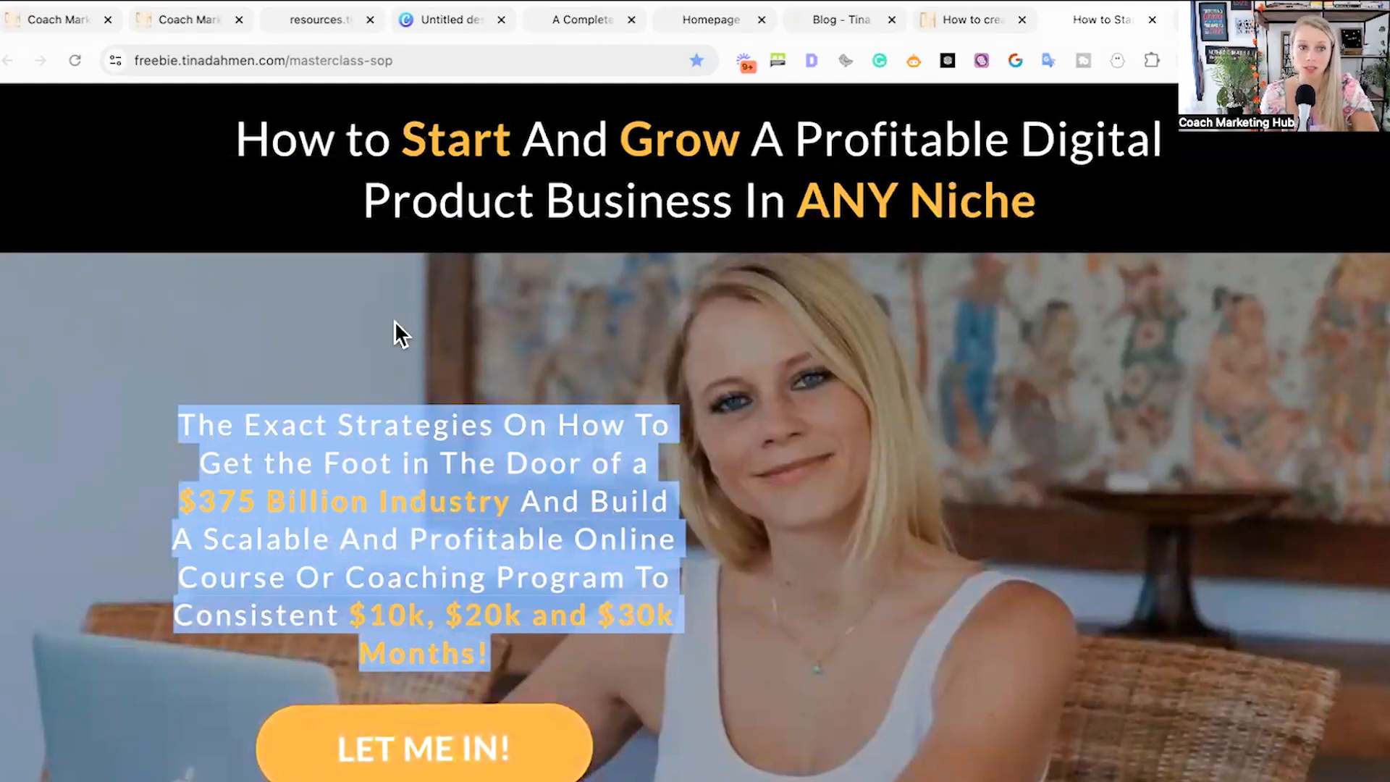
# - Paste the copied masterclass description as the fourth button's sub text in the LinkTree - 1 page builder
pyautogui.click(314, 19)
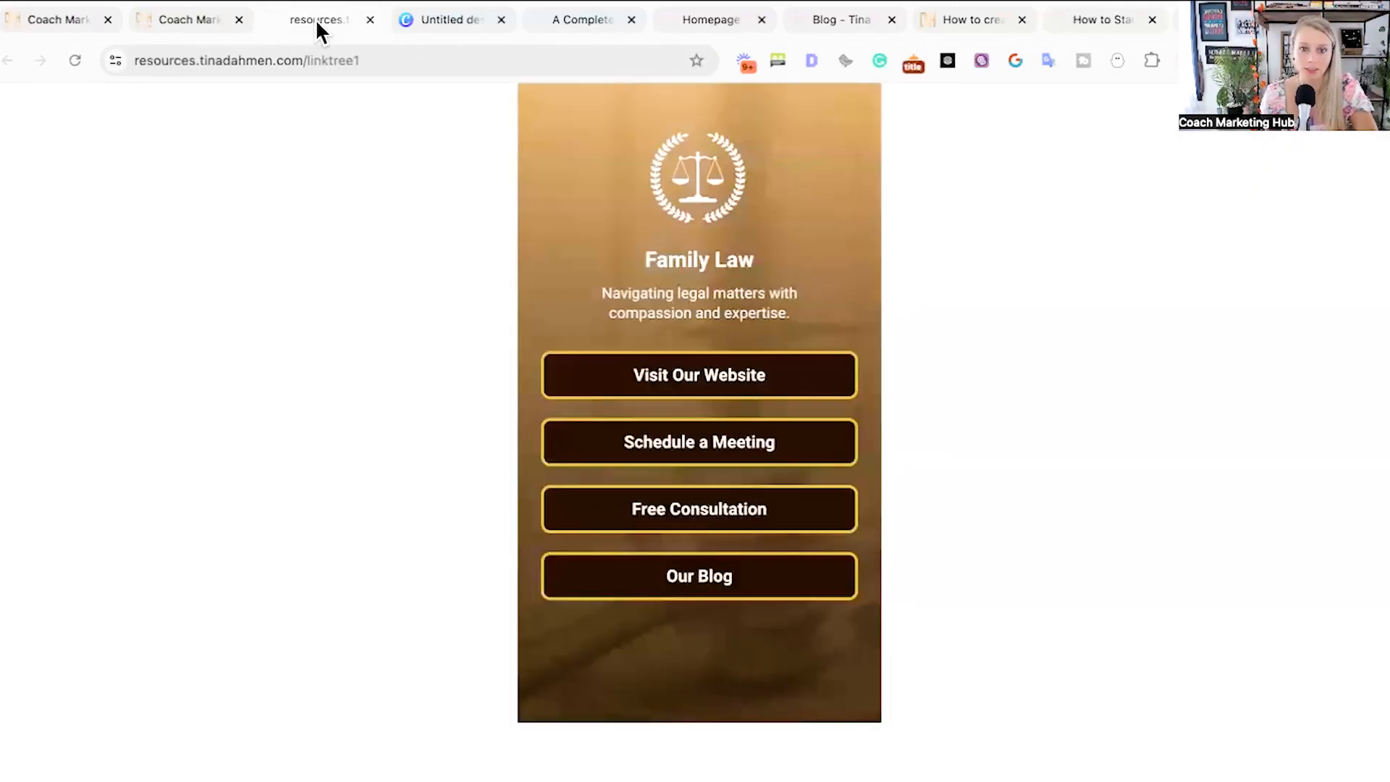
pyautogui.click(190, 20)
pyautogui.click(1189, 687)
pyautogui.hotkey('ctrl', 'v')
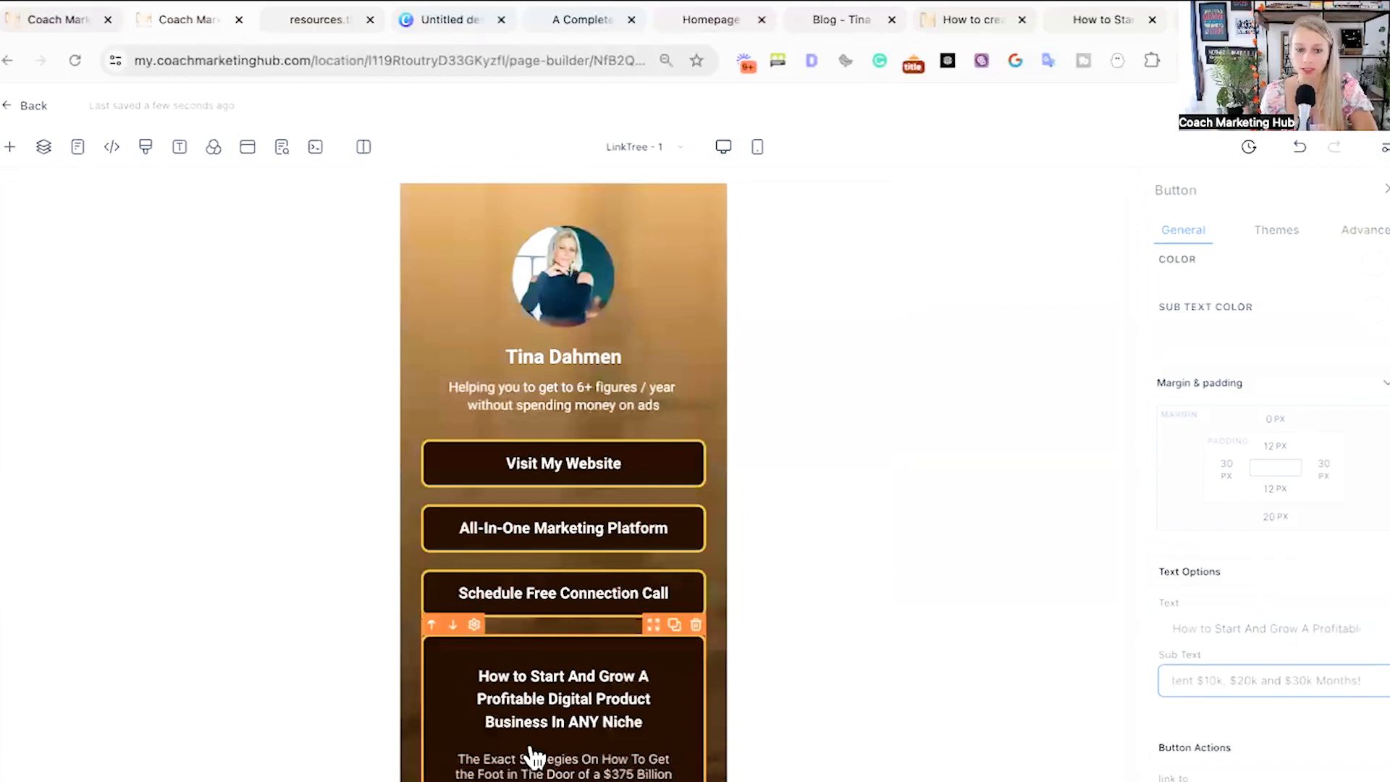
pyautogui.scroll(-3, 526, 753)
# - Copy the masterclass-sop page's address and set it as the website URL of the fourth button
pyautogui.click(994, 25)
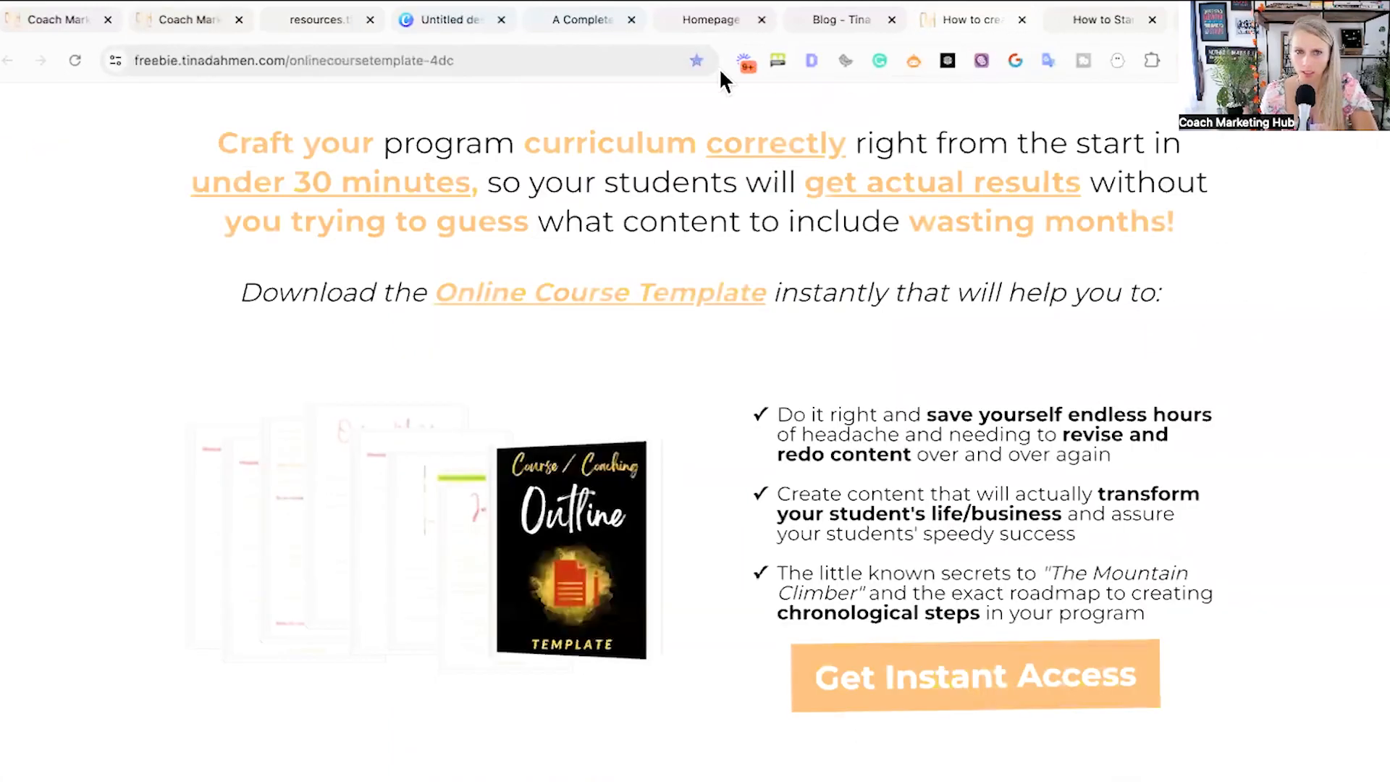
pyautogui.click(857, 29)
pyautogui.click(1092, 19)
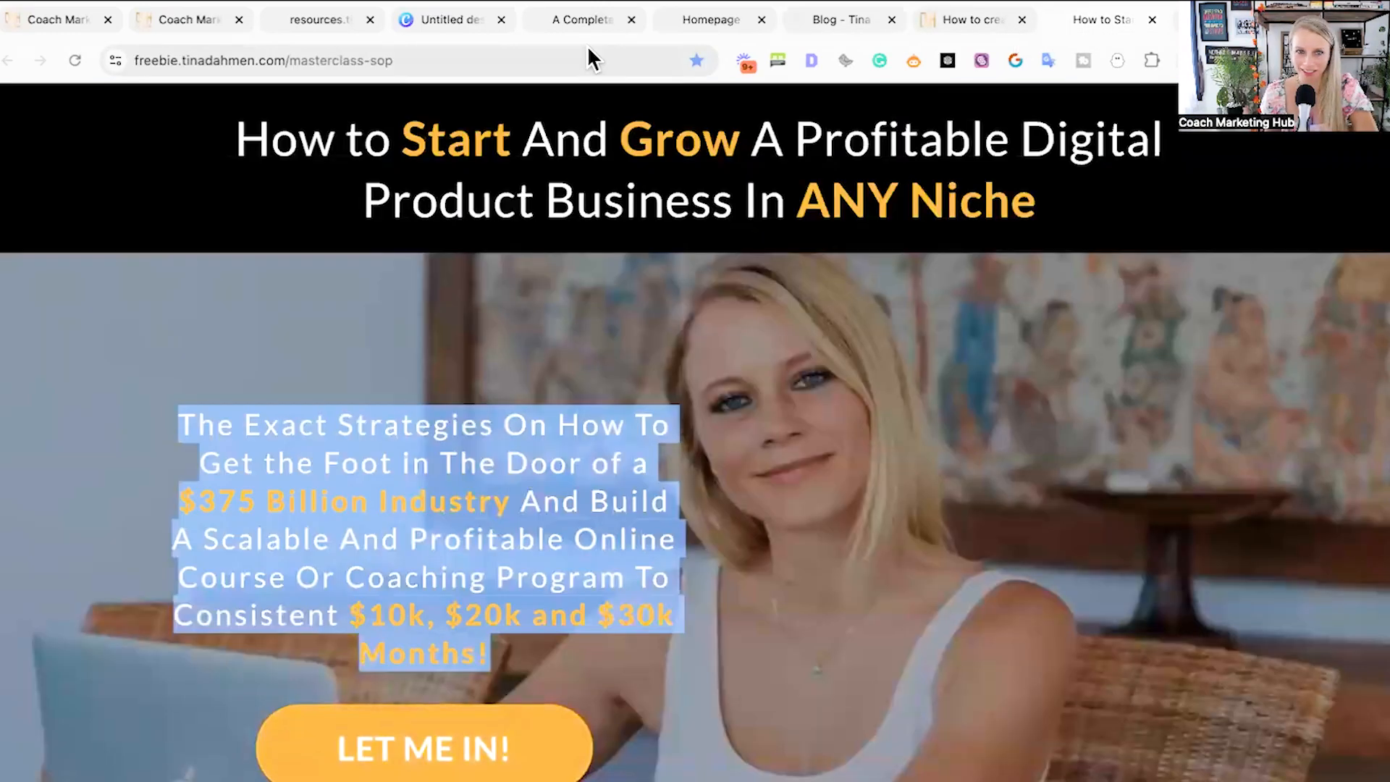
pyautogui.click(572, 58)
pyautogui.click(190, 19)
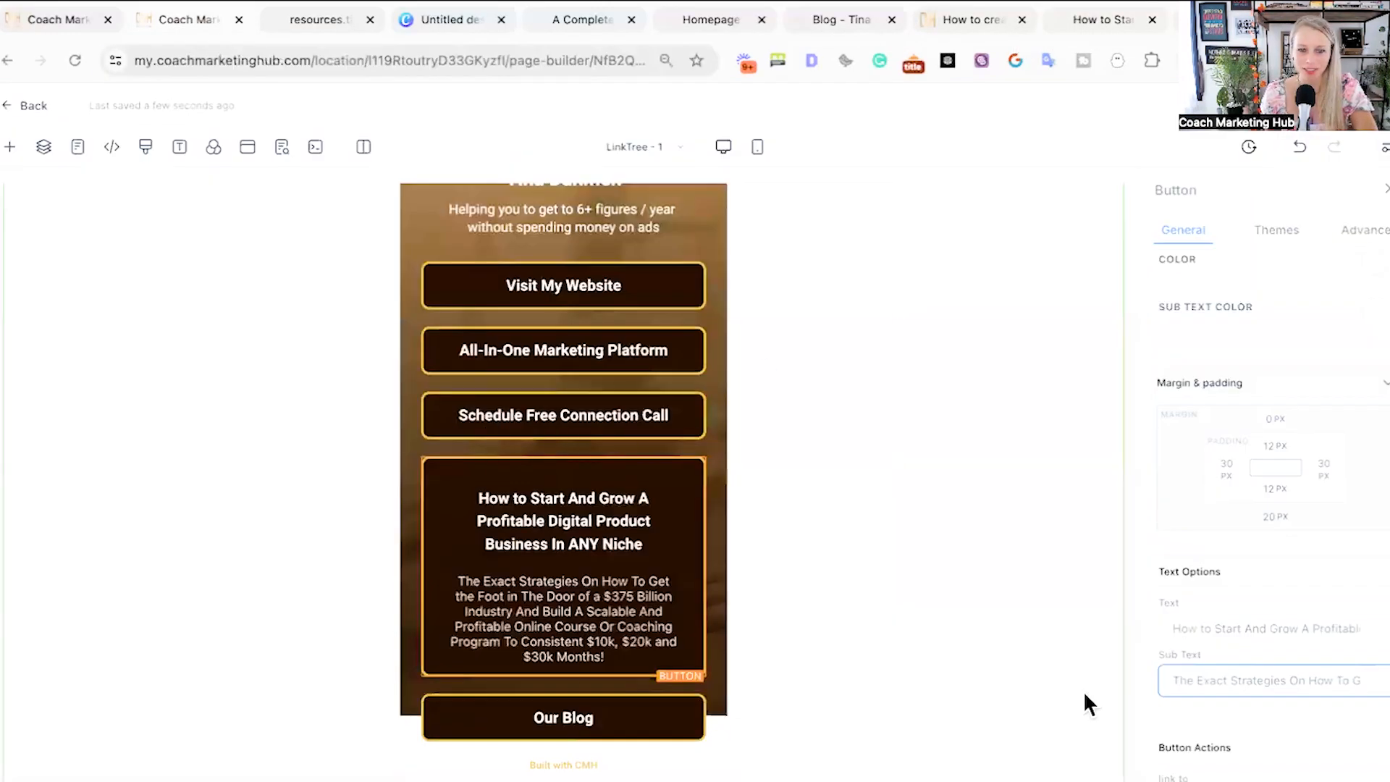
pyautogui.click(1309, 780)
pyautogui.scroll(-1, 1194, 767)
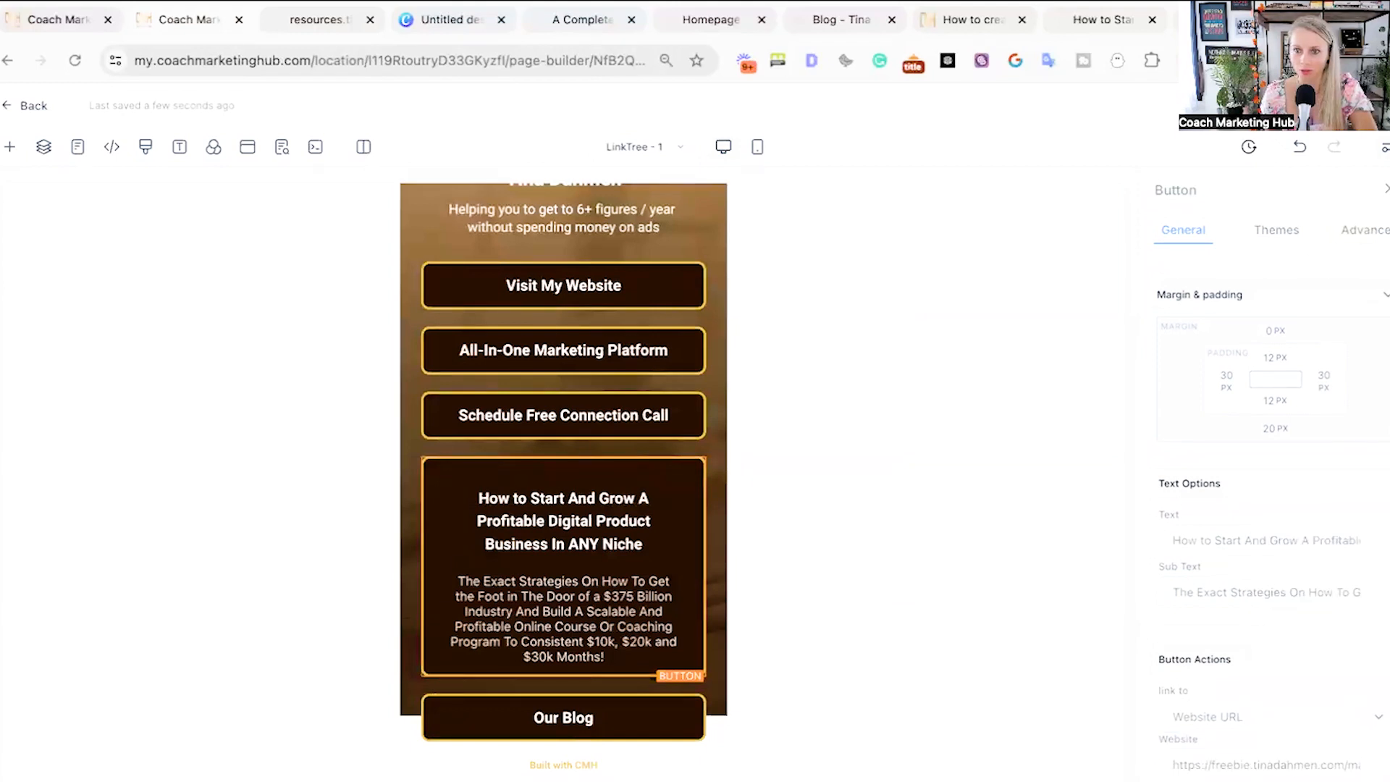
# - Rename the last button, "Our Blog", to "Read My Blog"
pyautogui.click(584, 725)
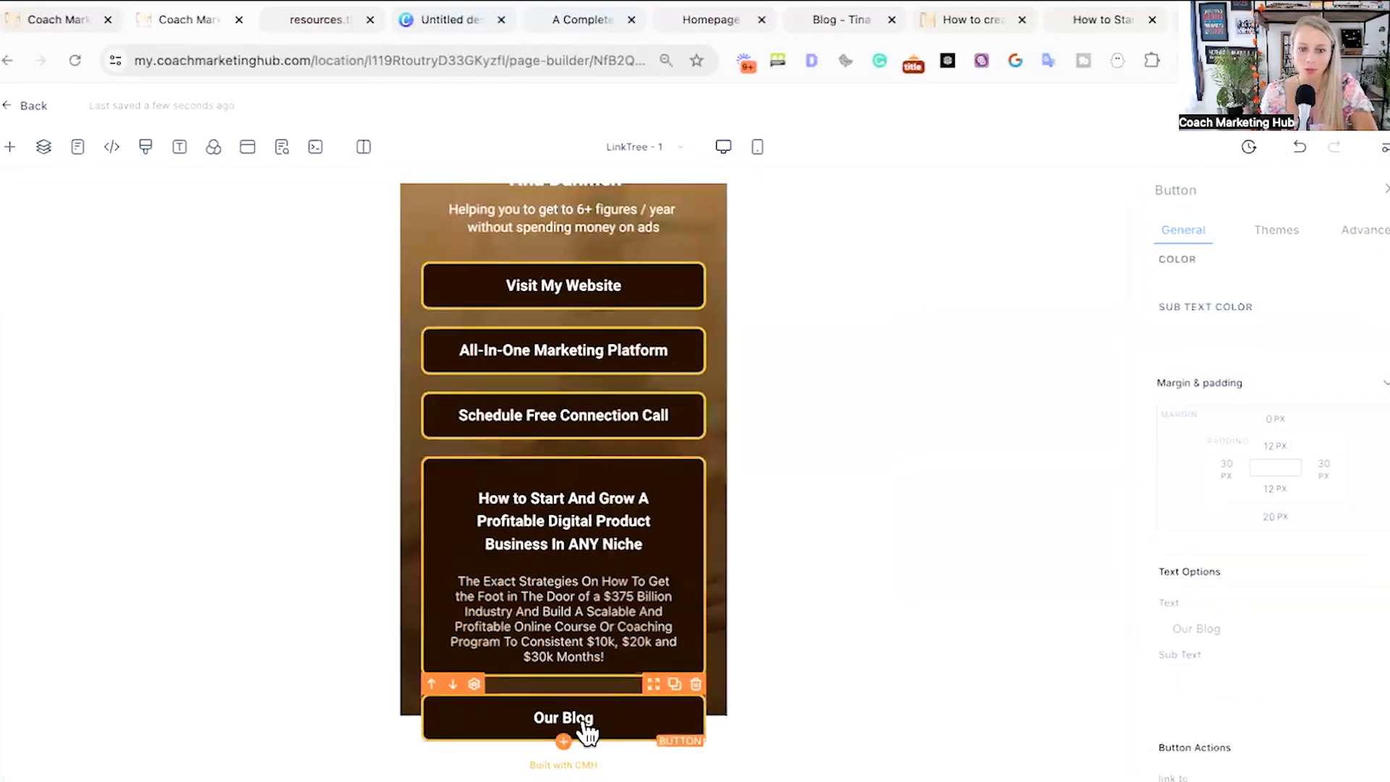
pyautogui.doubleClick(1187, 628)
pyautogui.write('Read My')
pyautogui.scroll(2, 1194, 651)
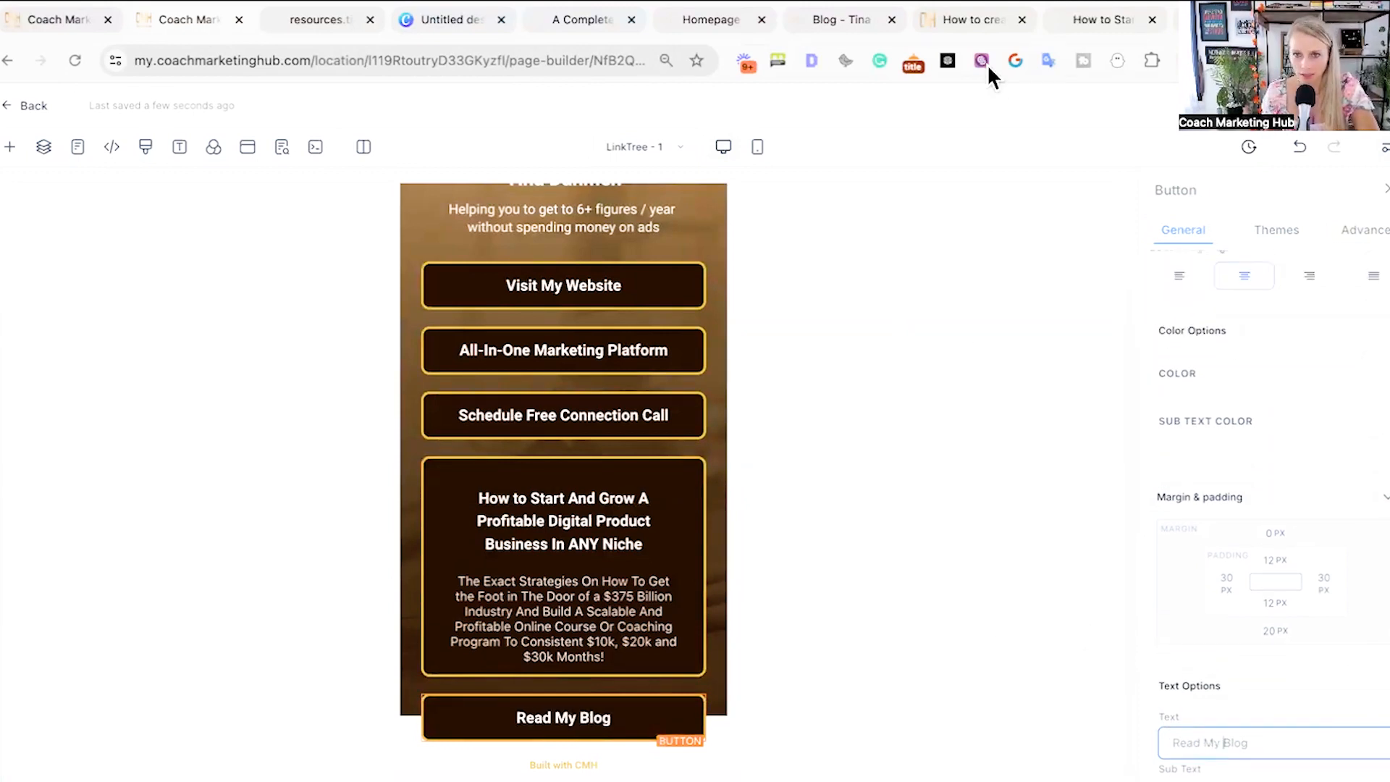
# - Copy the address of the coach's blog page and set it as the website URL of the "Read My Blog" button
pyautogui.click(969, 26)
pyautogui.click(802, 28)
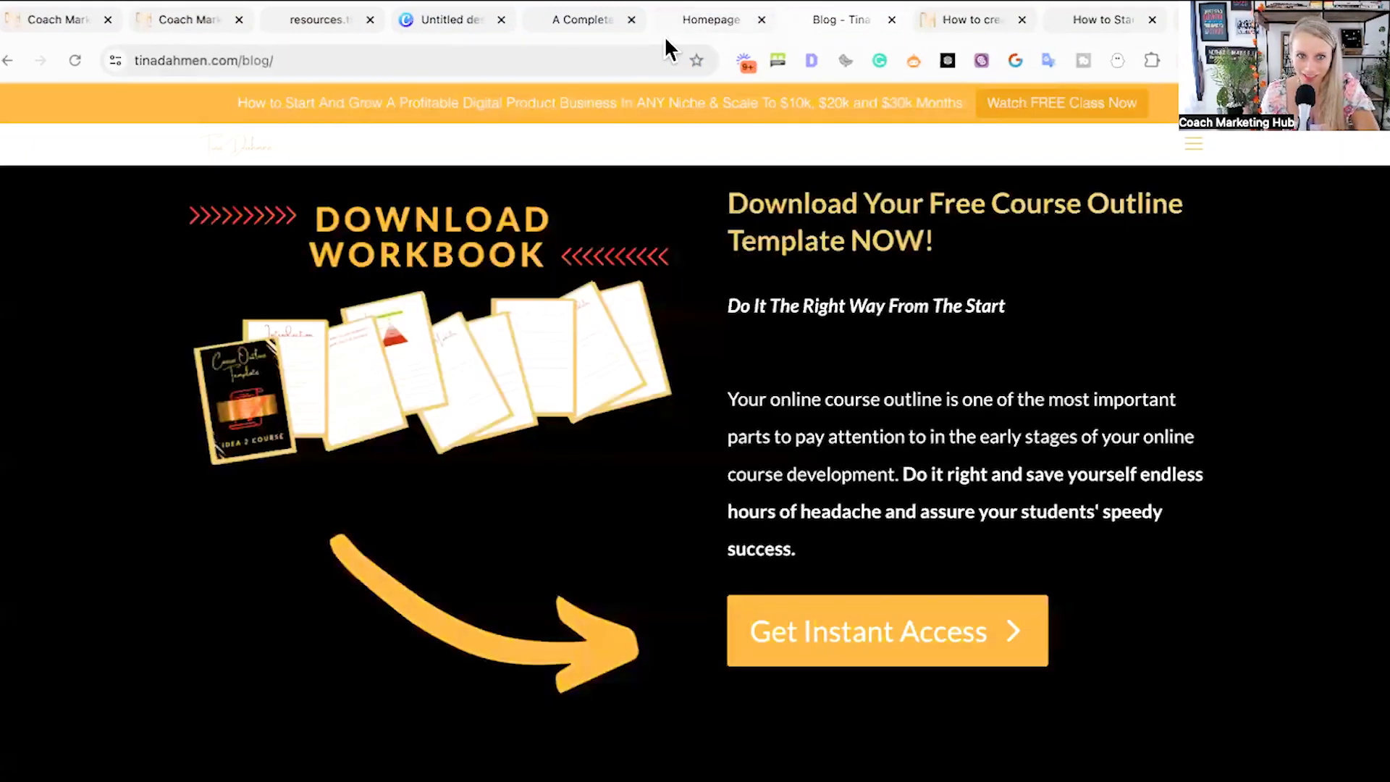
pyautogui.click(444, 62)
pyautogui.hotkey('ctrl', 'c')
pyautogui.click(193, 22)
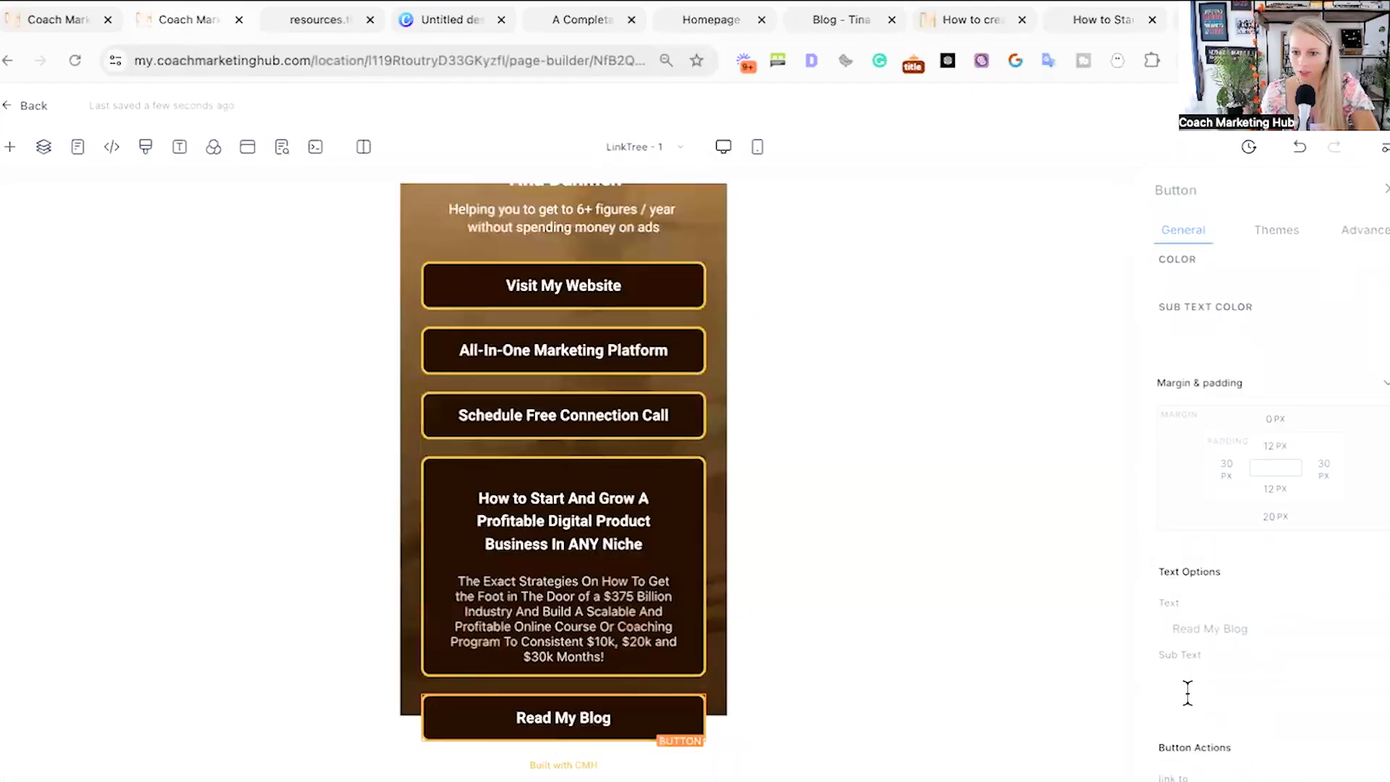
pyautogui.scroll(-1, 1267, 579)
pyautogui.click(1195, 763)
pyautogui.hotkey('ctrl', 'v')
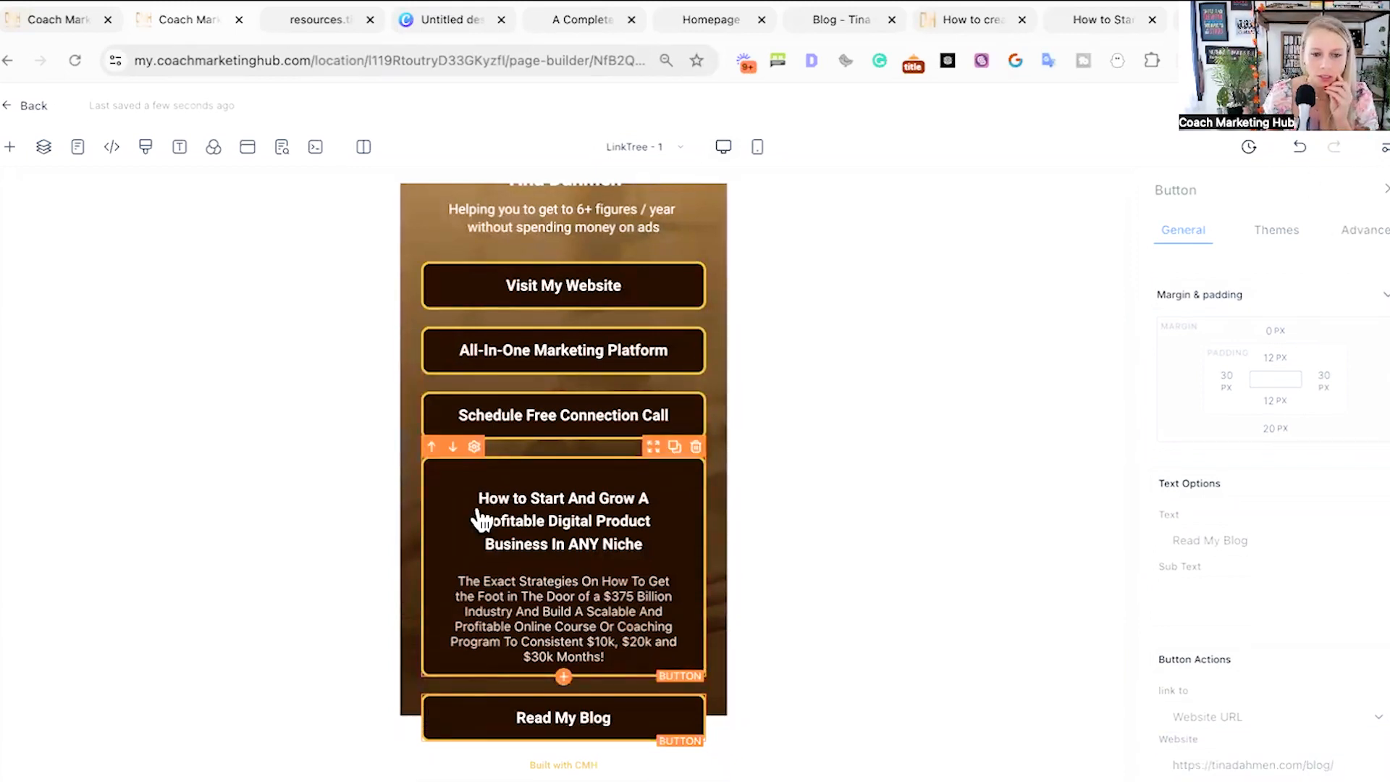
# - Review the customized link page from the portrait to the "Read My Blog" button and open its preview
pyautogui.scroll(3, 480, 521)
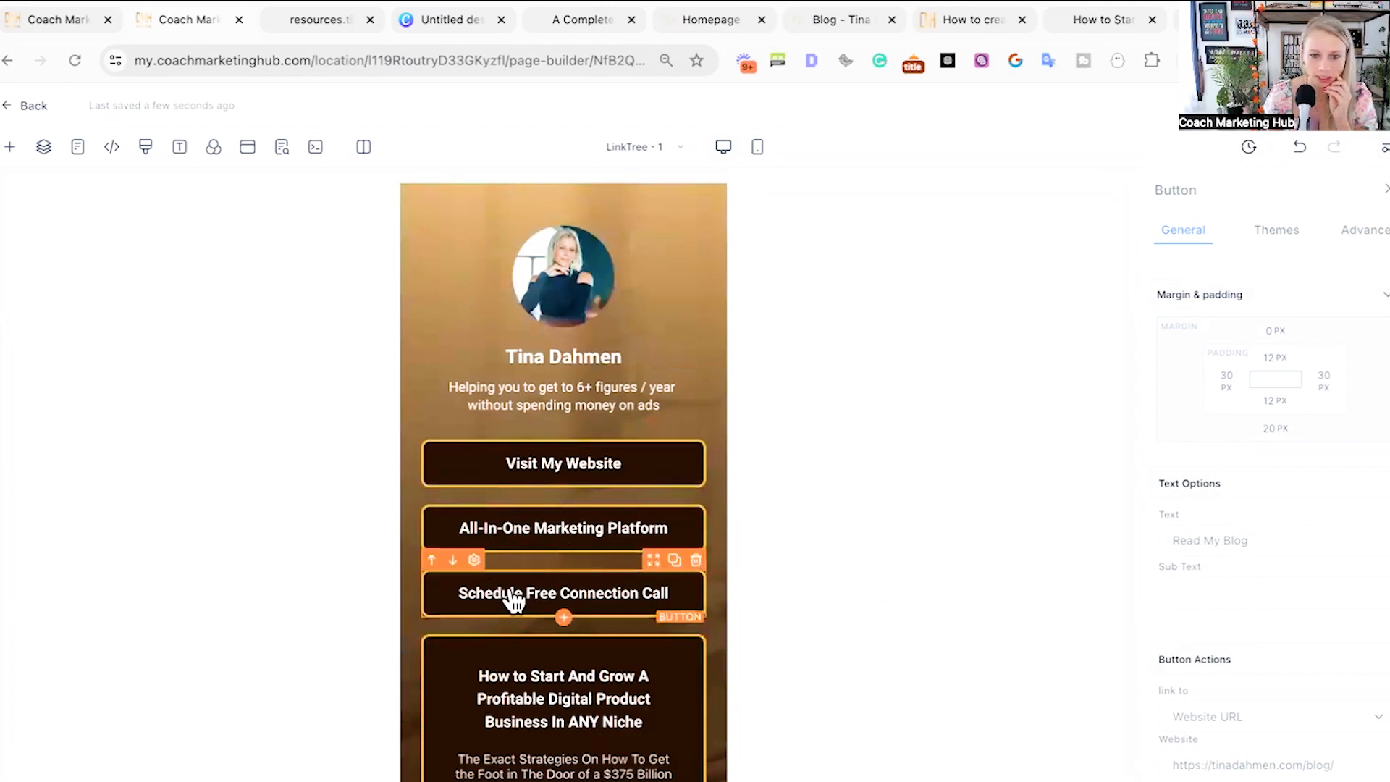
pyautogui.scroll(-3, 518, 593)
pyautogui.scroll(3, 529, 506)
pyautogui.scroll(1, 526, 474)
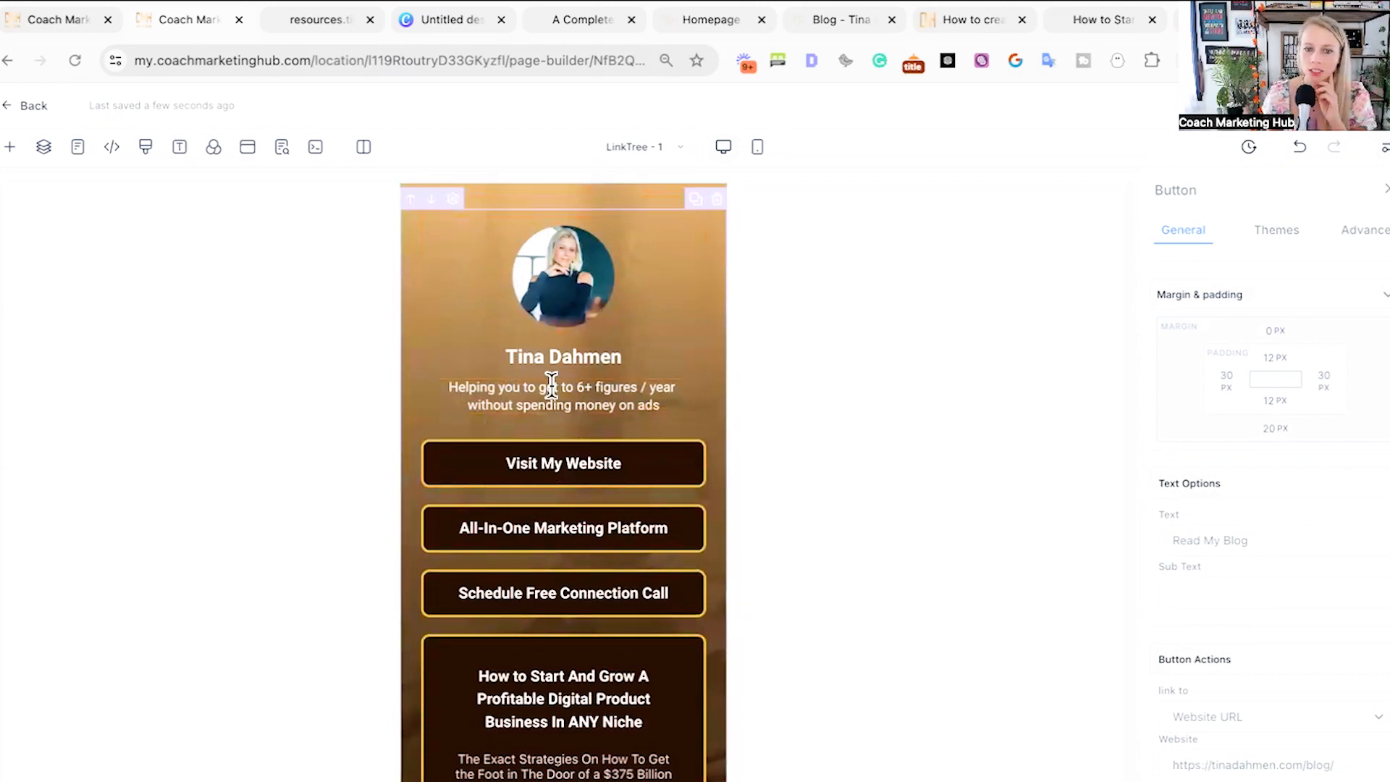
pyautogui.scroll(-3, 460, 506)
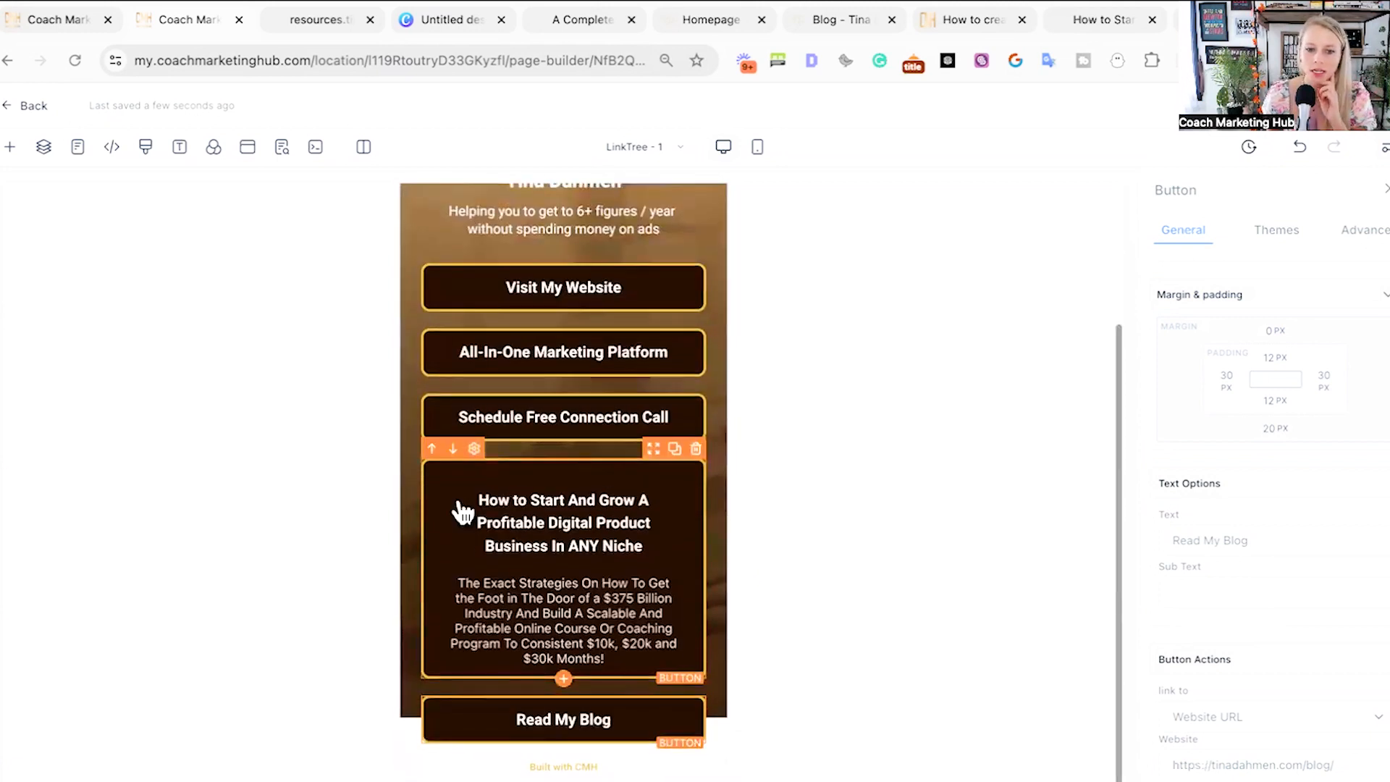
pyautogui.scroll(1, 458, 507)
pyautogui.scroll(2, 460, 514)
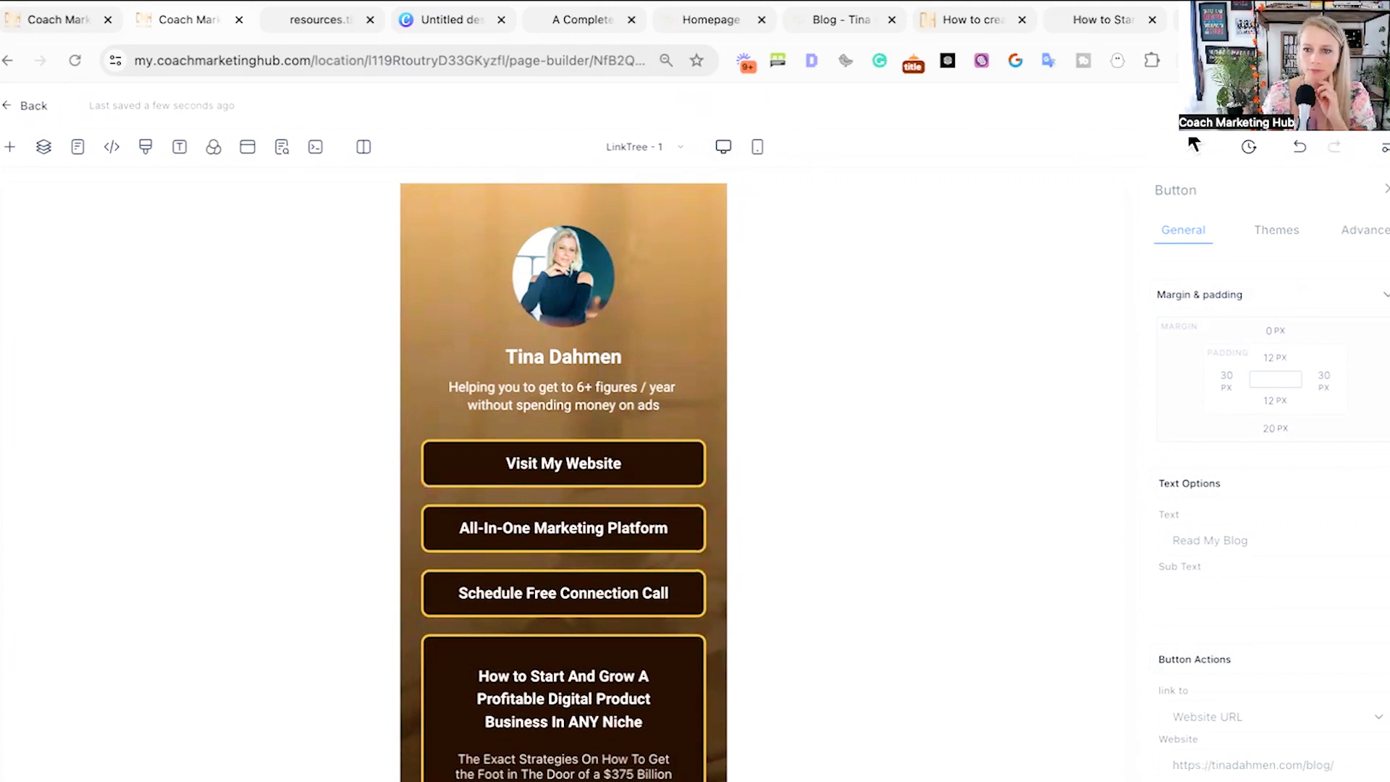
pyautogui.click(1379, 147)
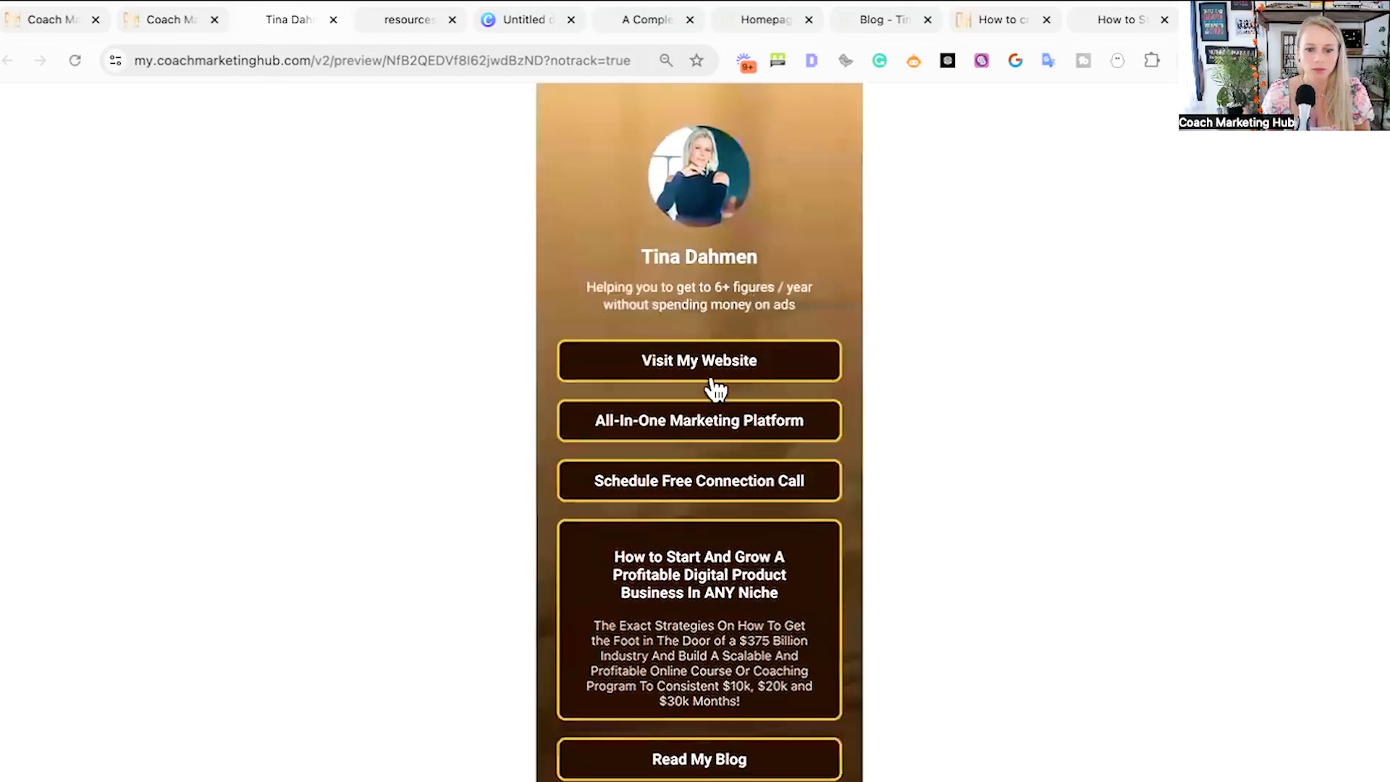
# - Test the "Visit My Website" button in the link page preview and close the homepage it opens
pyautogui.scroll(-1, 710, 379)
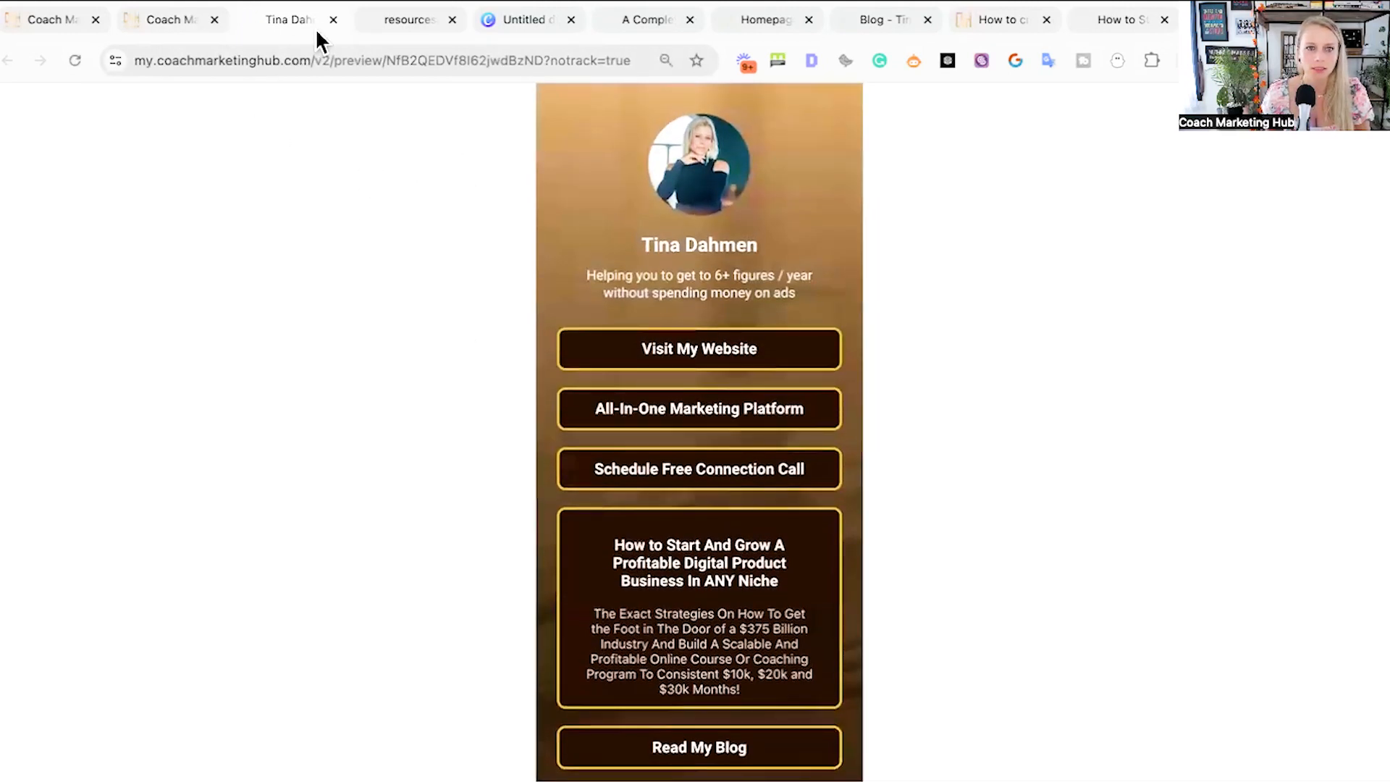
pyautogui.click(693, 350)
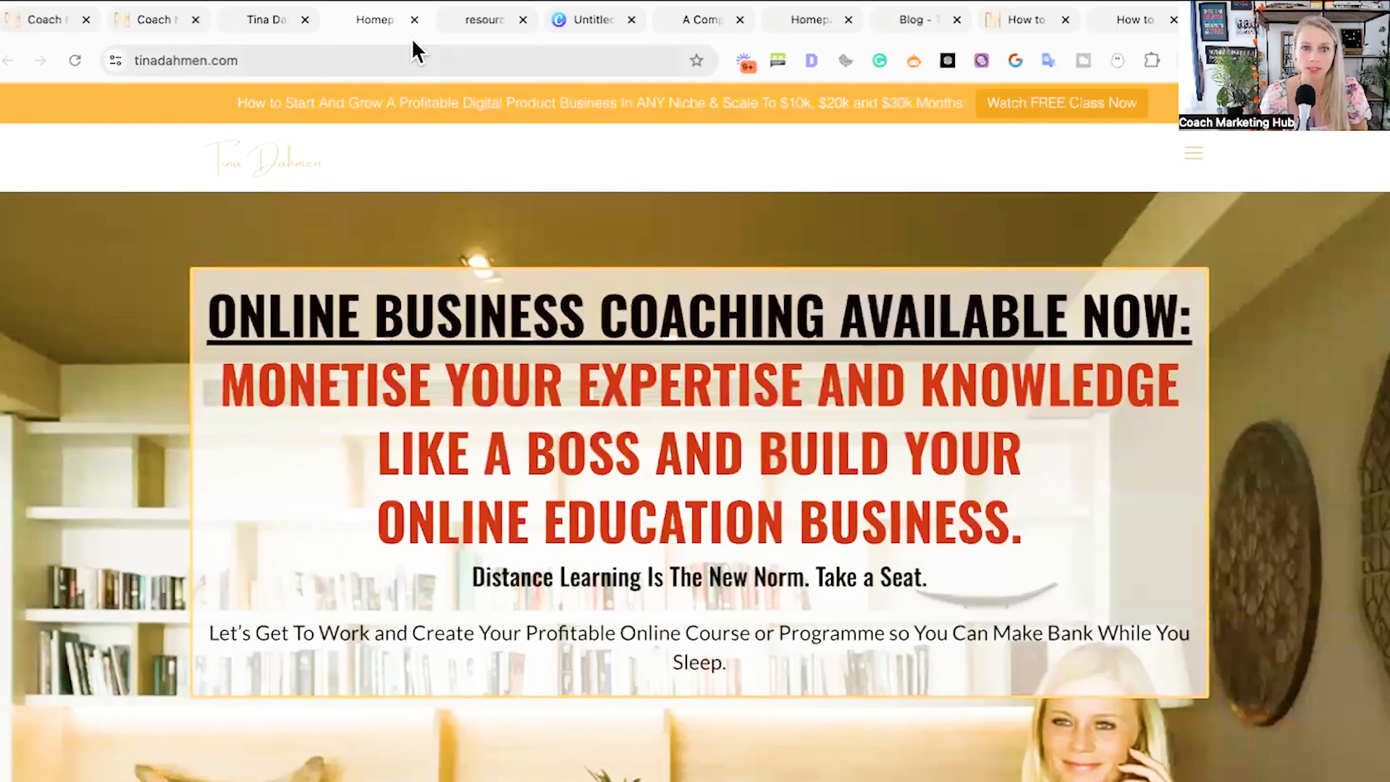
pyautogui.click(414, 21)
# - Review the link page in the builder and check the domain and path in the LinkTree - 1 website settings
pyautogui.click(139, 19)
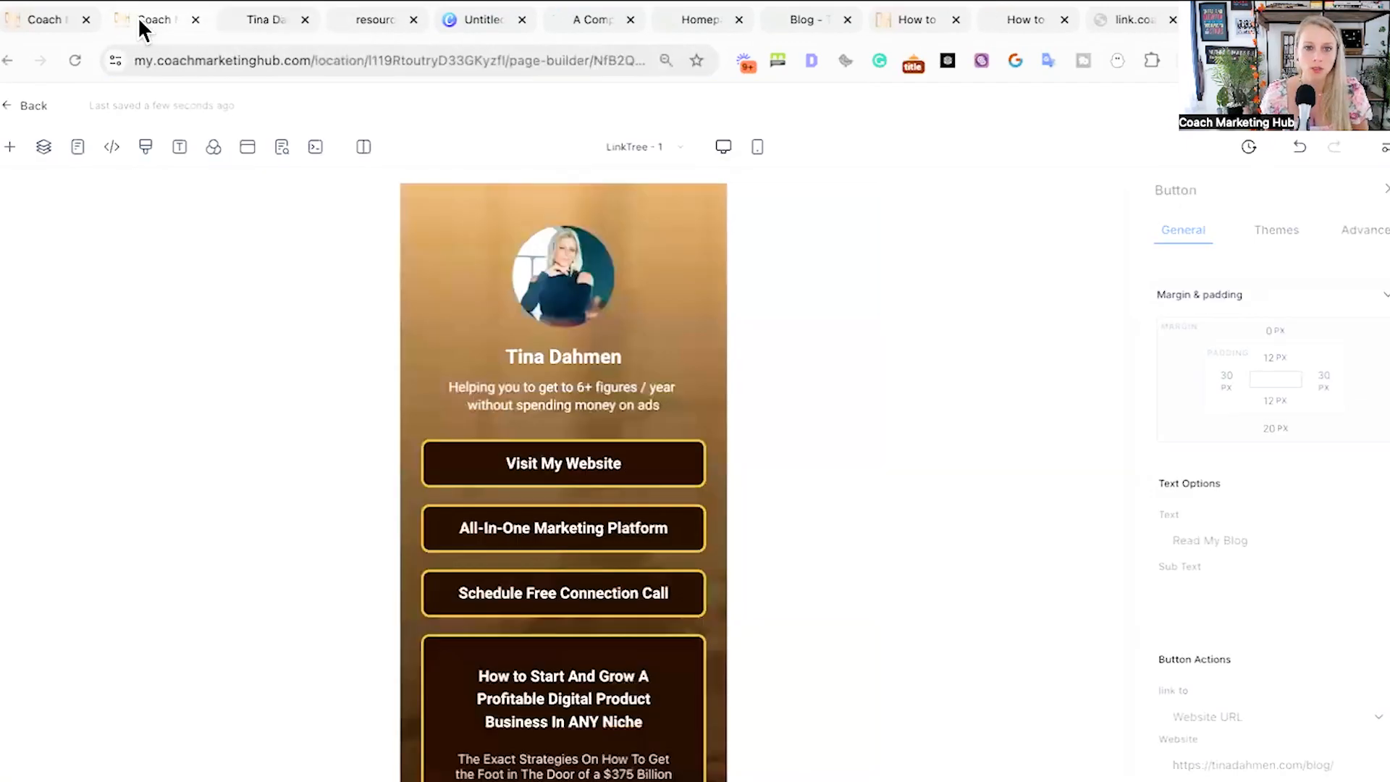
pyautogui.scroll(-3, 695, 590)
pyautogui.scroll(1, 666, 592)
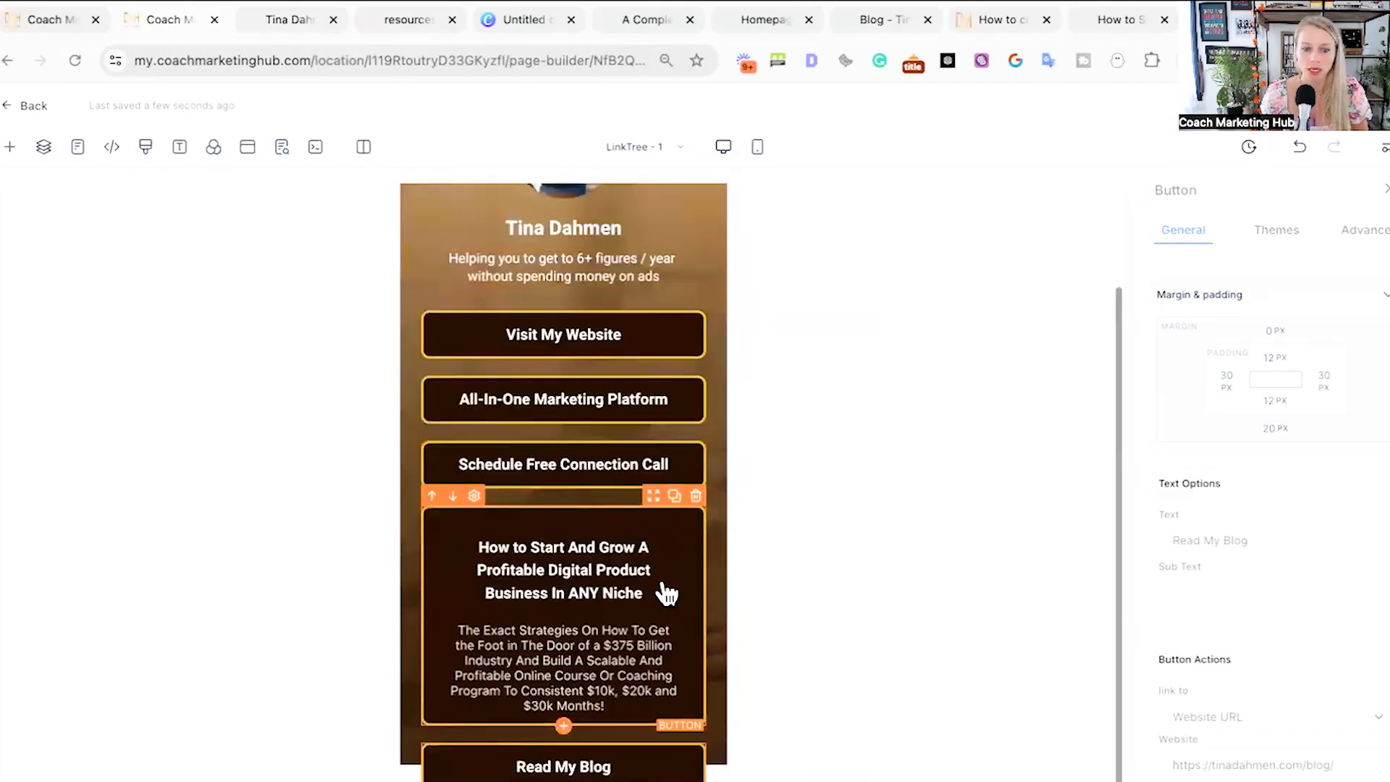
pyautogui.click(54, 22)
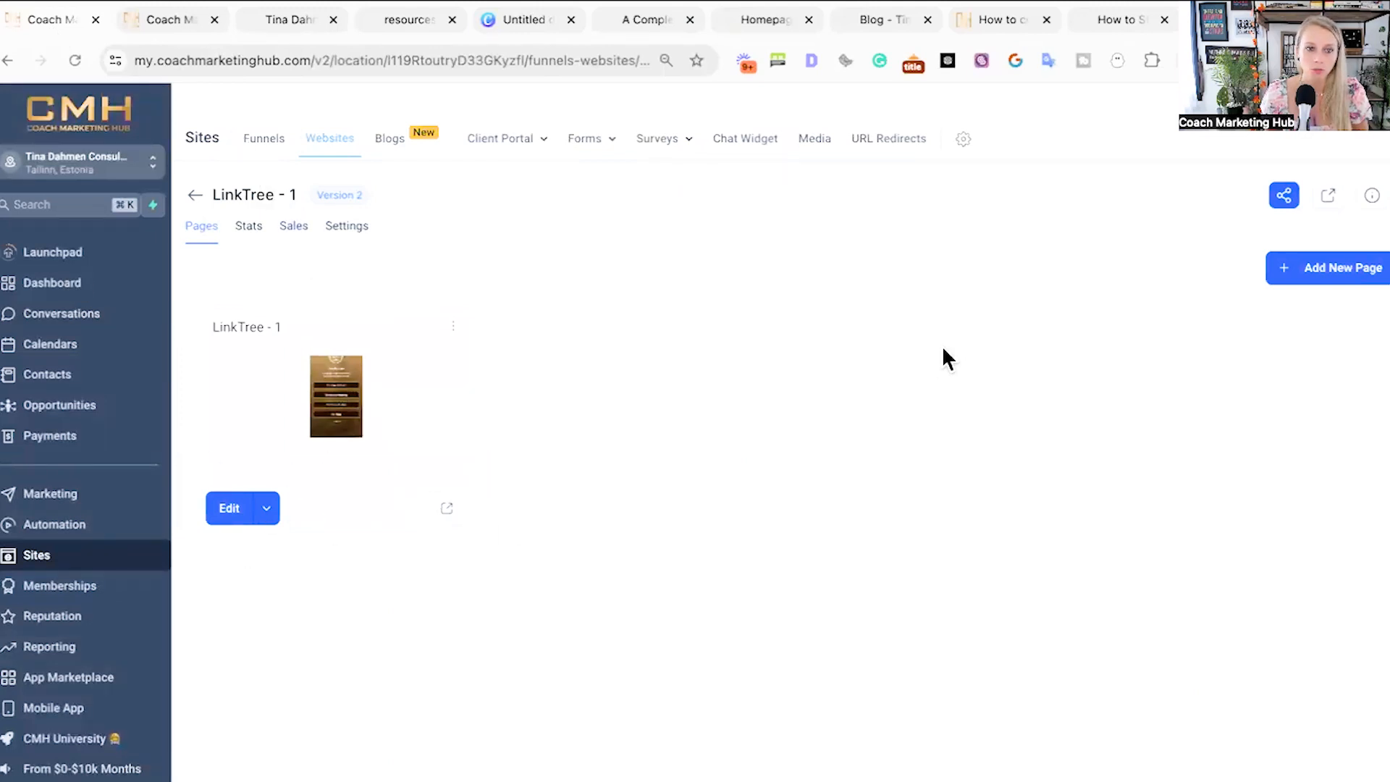
pyautogui.click(346, 226)
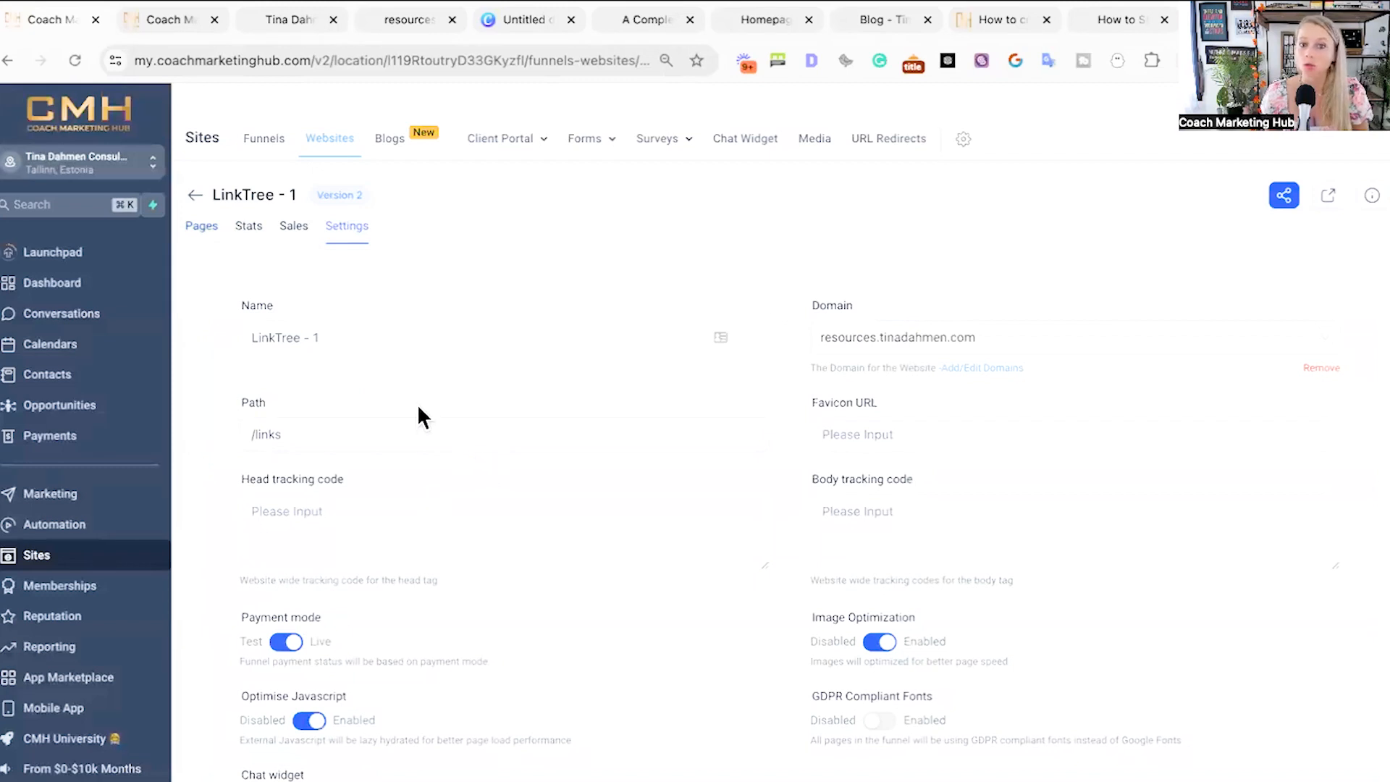
pyautogui.click(209, 225)
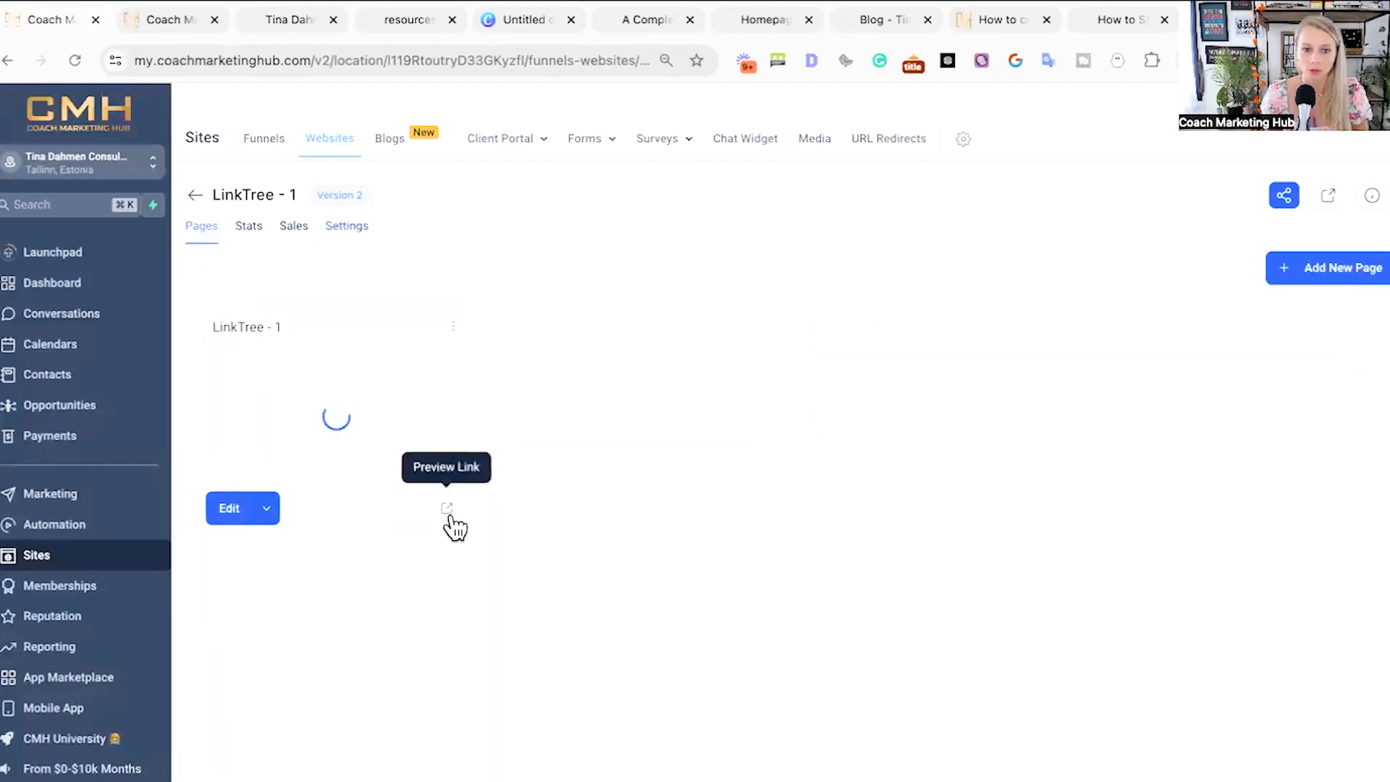
# - Open the live LinkTree - 1 page from the website's page list and copy its full web address
pyautogui.click(446, 511)
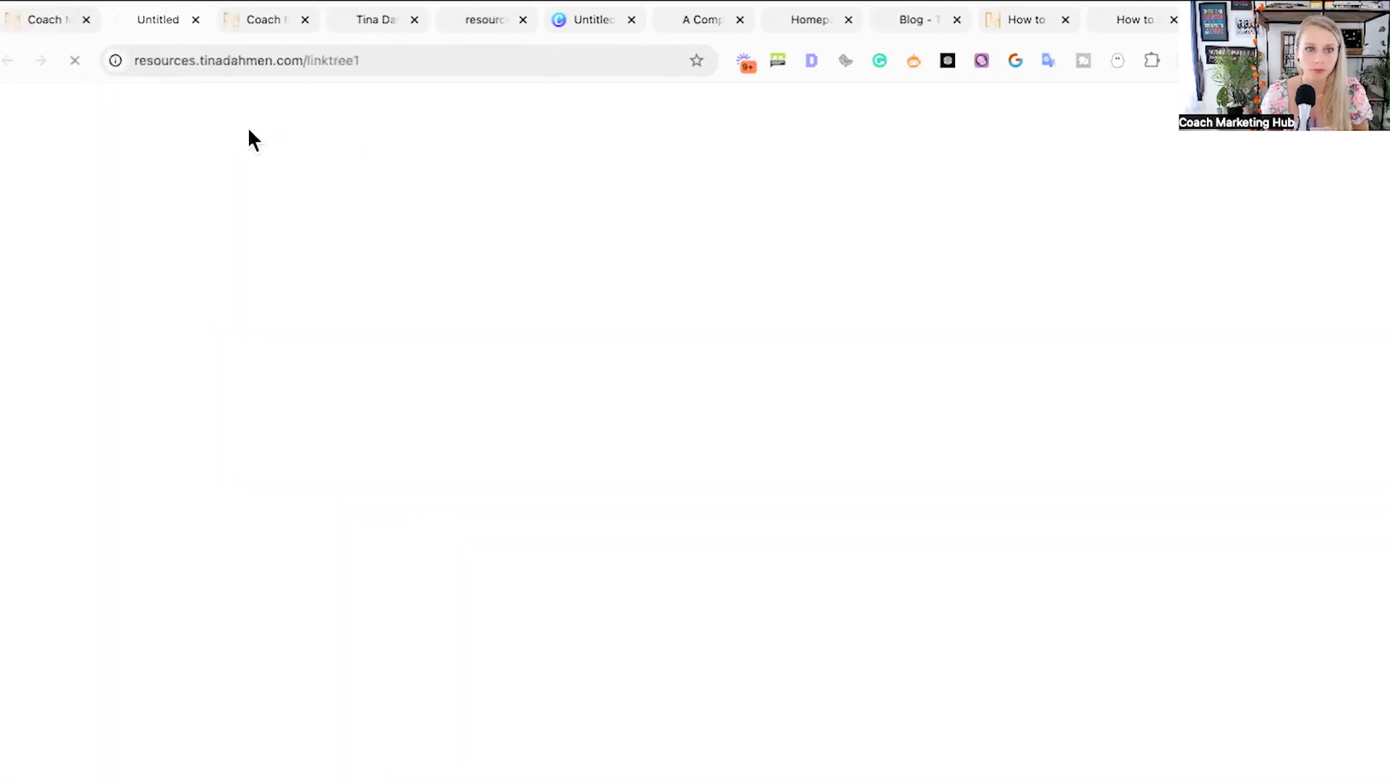
pyautogui.click(256, 62)
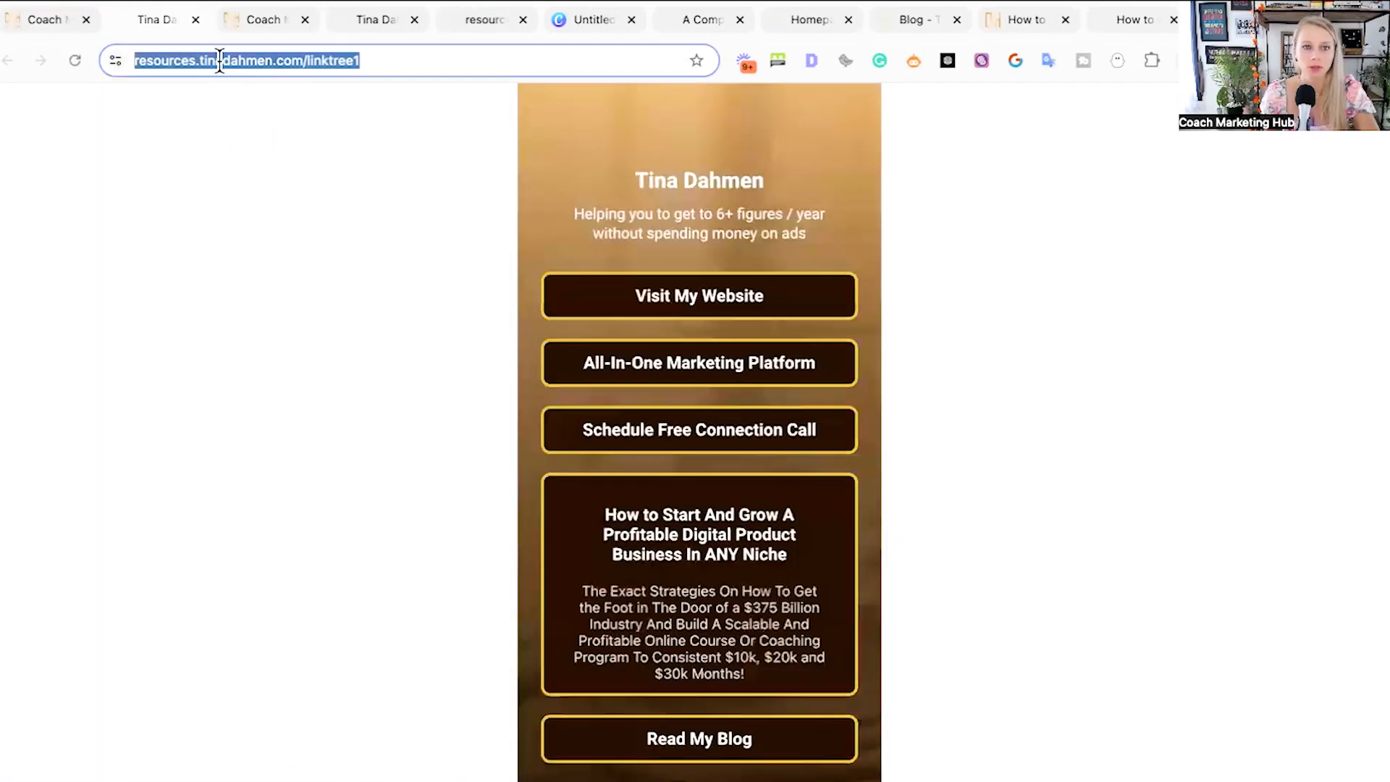
pyautogui.doubleClick(219, 58)
pyautogui.doubleClick(219, 58)
pyautogui.press('super+a')
pyautogui.hotkey('ctrl', 'c')
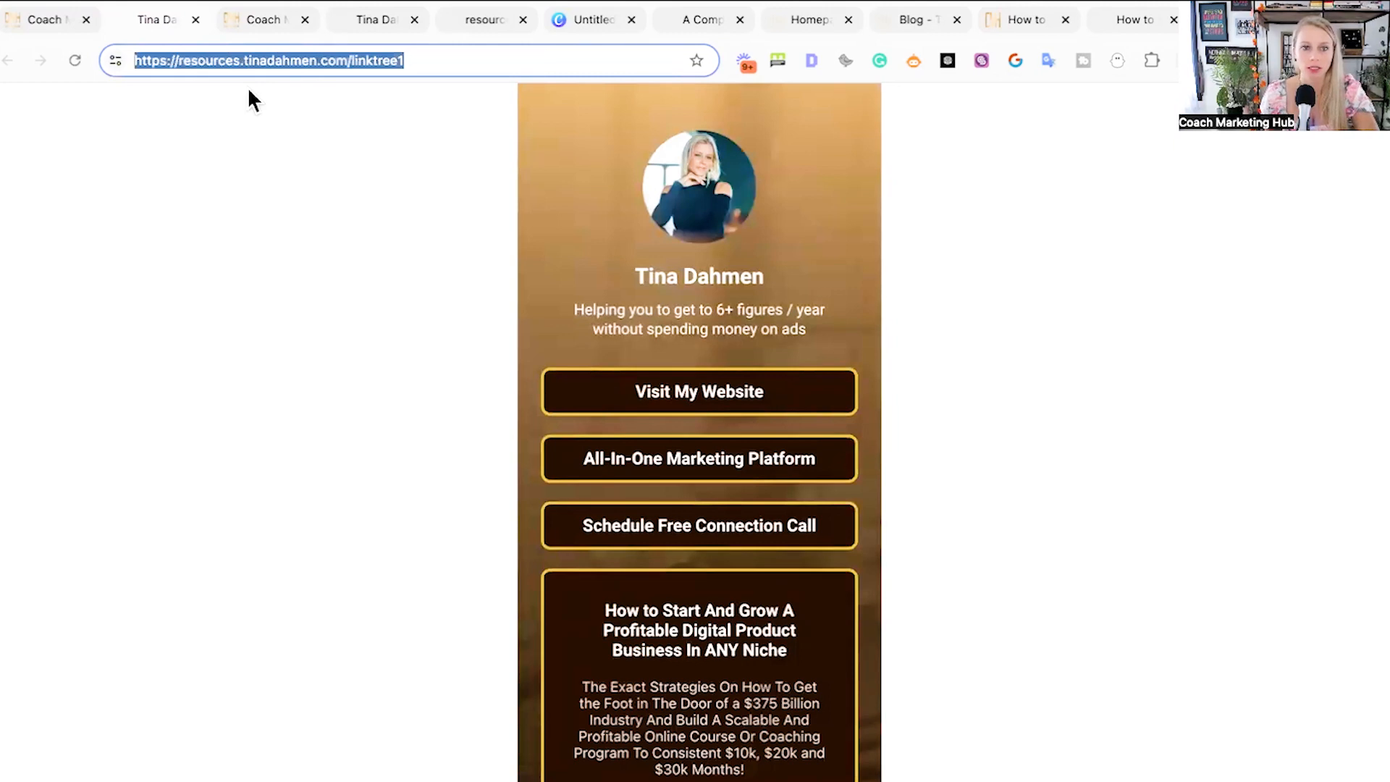
pyautogui.scroll(-1, 608, 518)
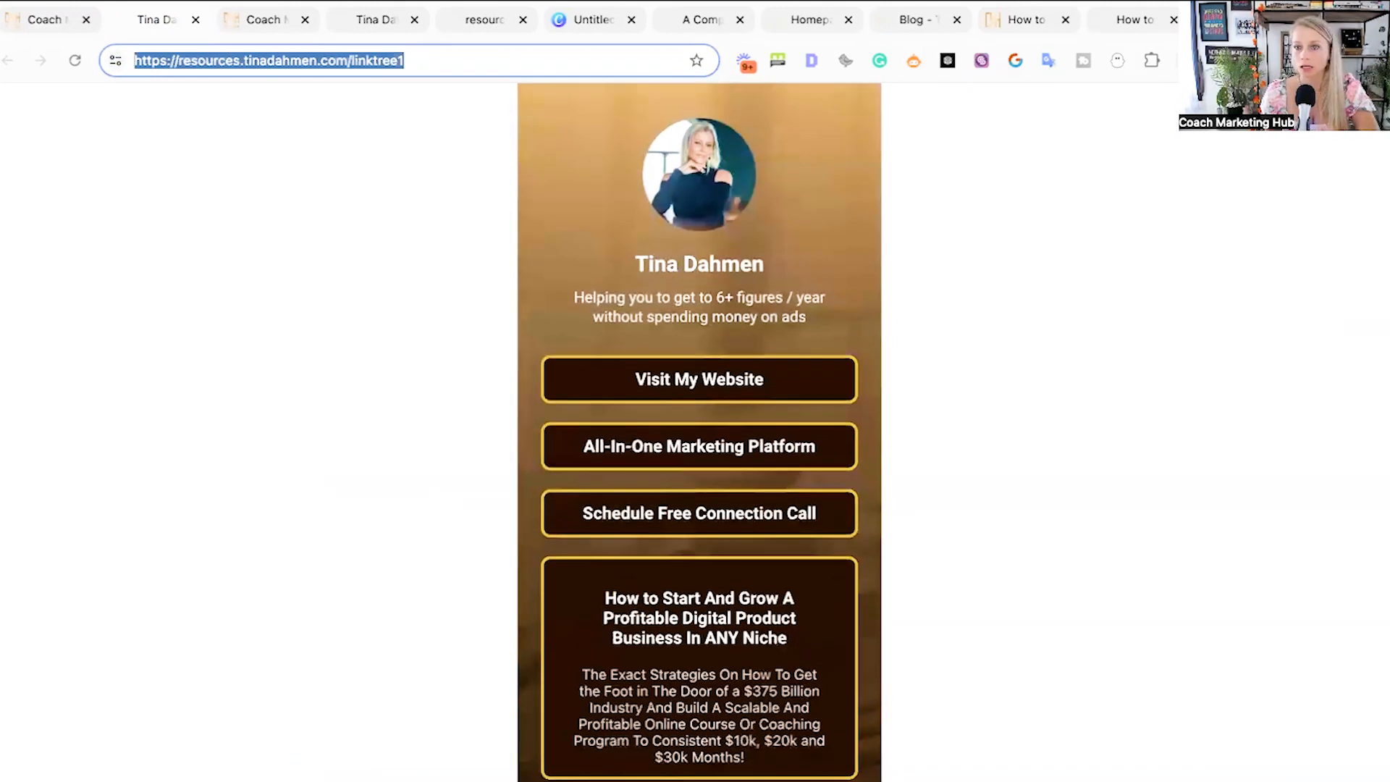
# - Switch to facebook.com and open the coach's own profile
pyautogui.write('facebook.com')
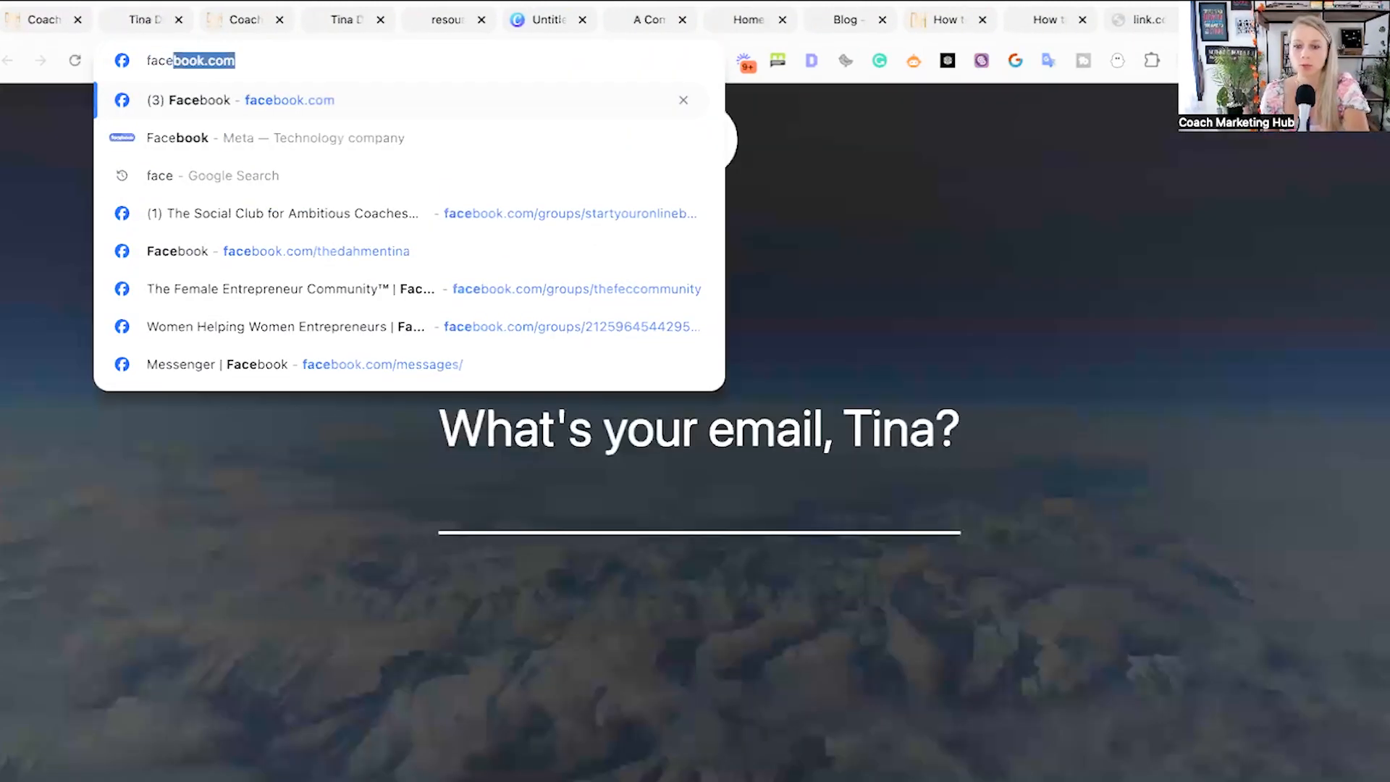
pyautogui.press('Return')
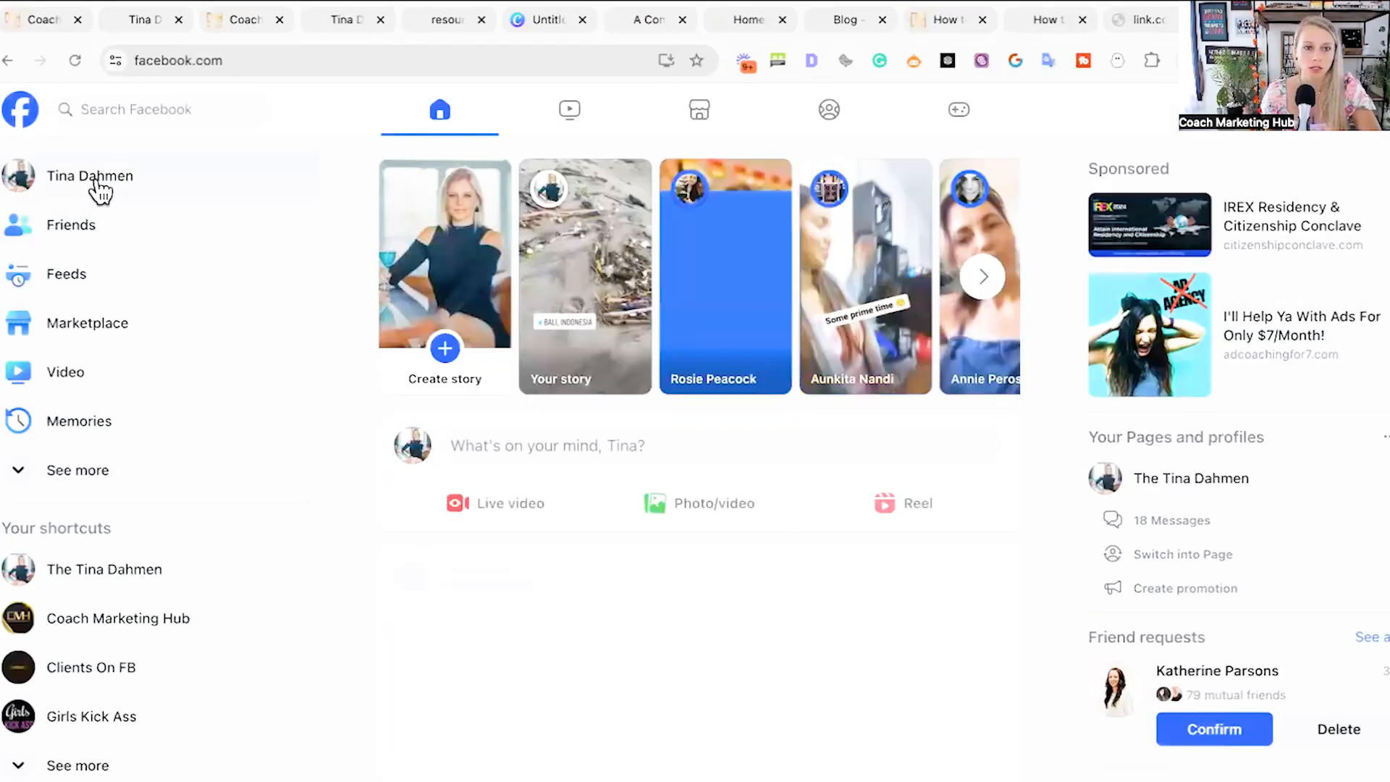
pyautogui.click(96, 183)
pyautogui.scroll(-5, 763, 536)
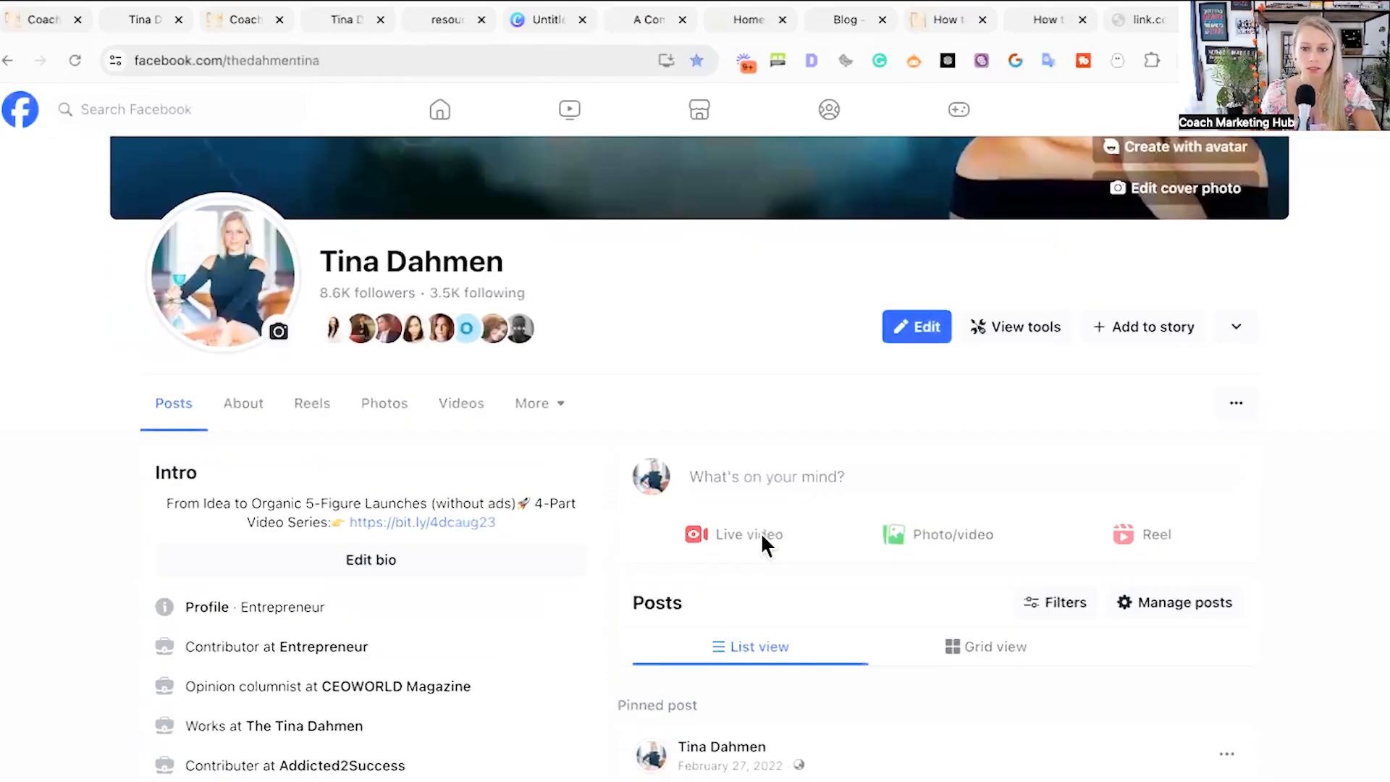
# - Open the profile's intro details and go to the editing page for the sleek.bio website link
pyautogui.click(914, 324)
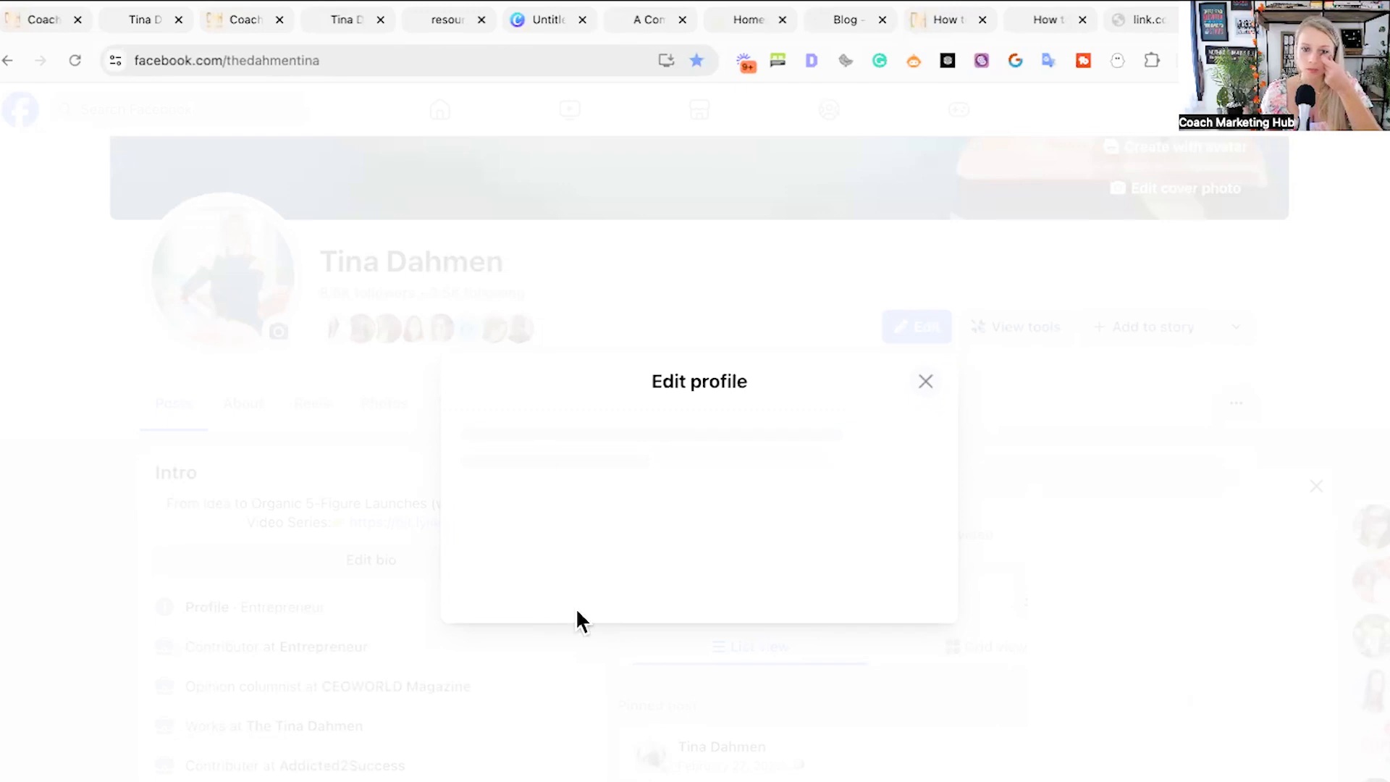
pyautogui.scroll(-10, 598, 611)
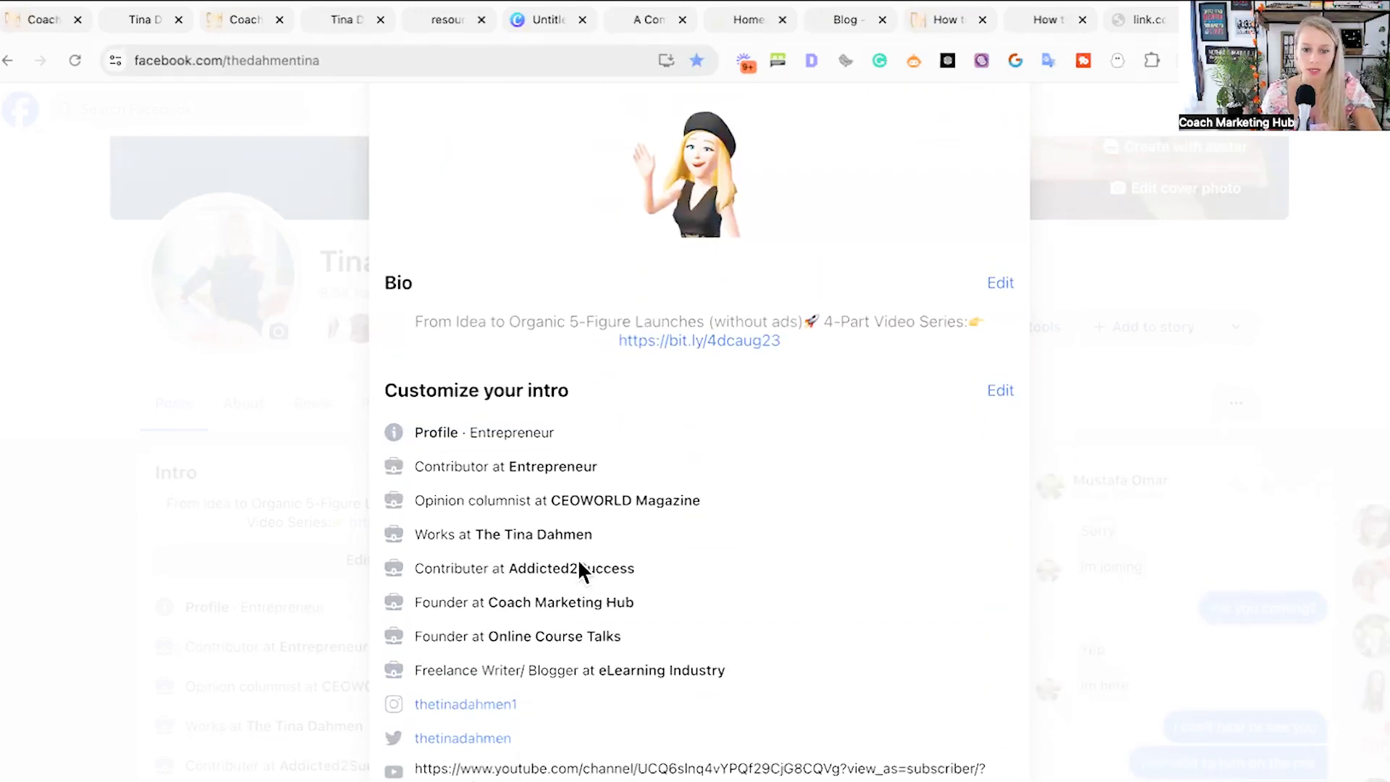
pyautogui.scroll(-3, 579, 568)
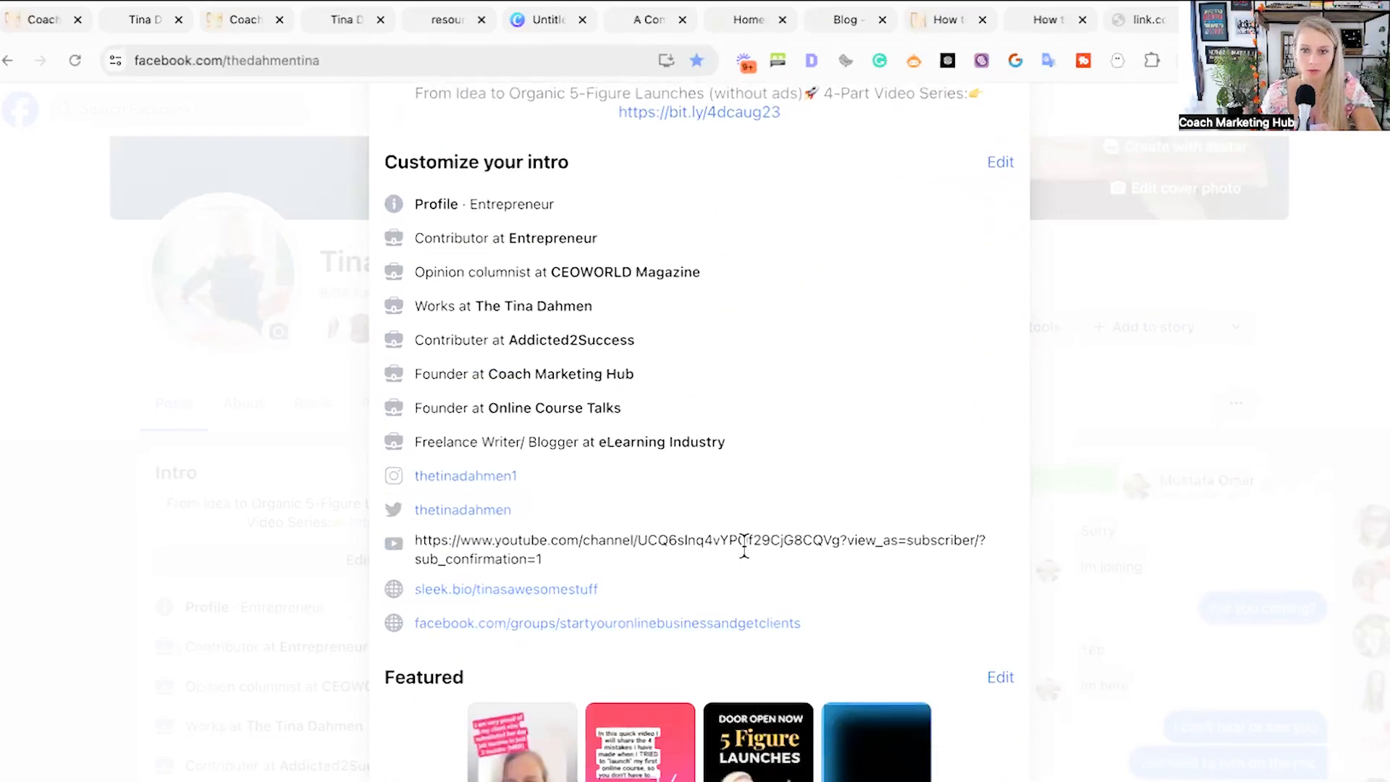
pyautogui.scroll(2, 959, 378)
pyautogui.click(1001, 307)
pyautogui.scroll(-6, 723, 579)
pyautogui.scroll(-8, 685, 615)
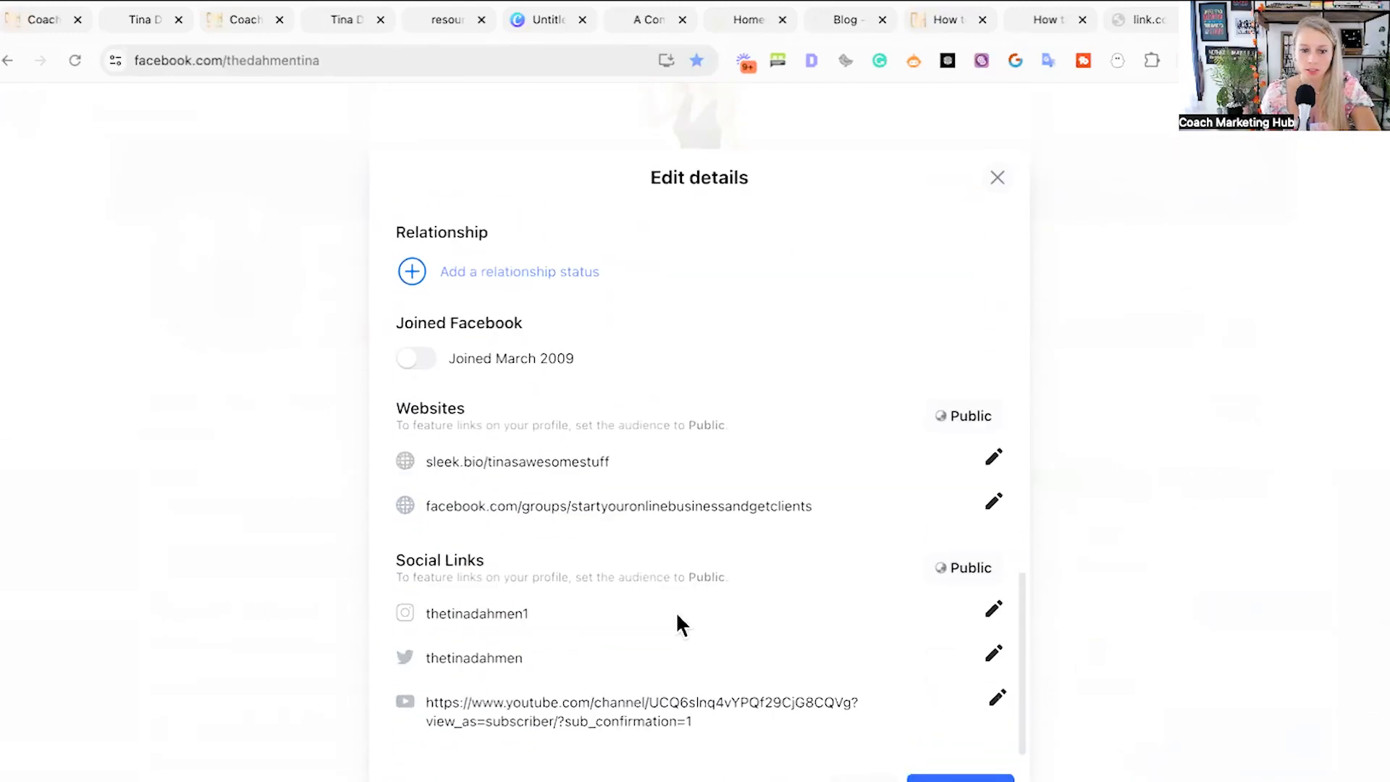
pyautogui.click(993, 457)
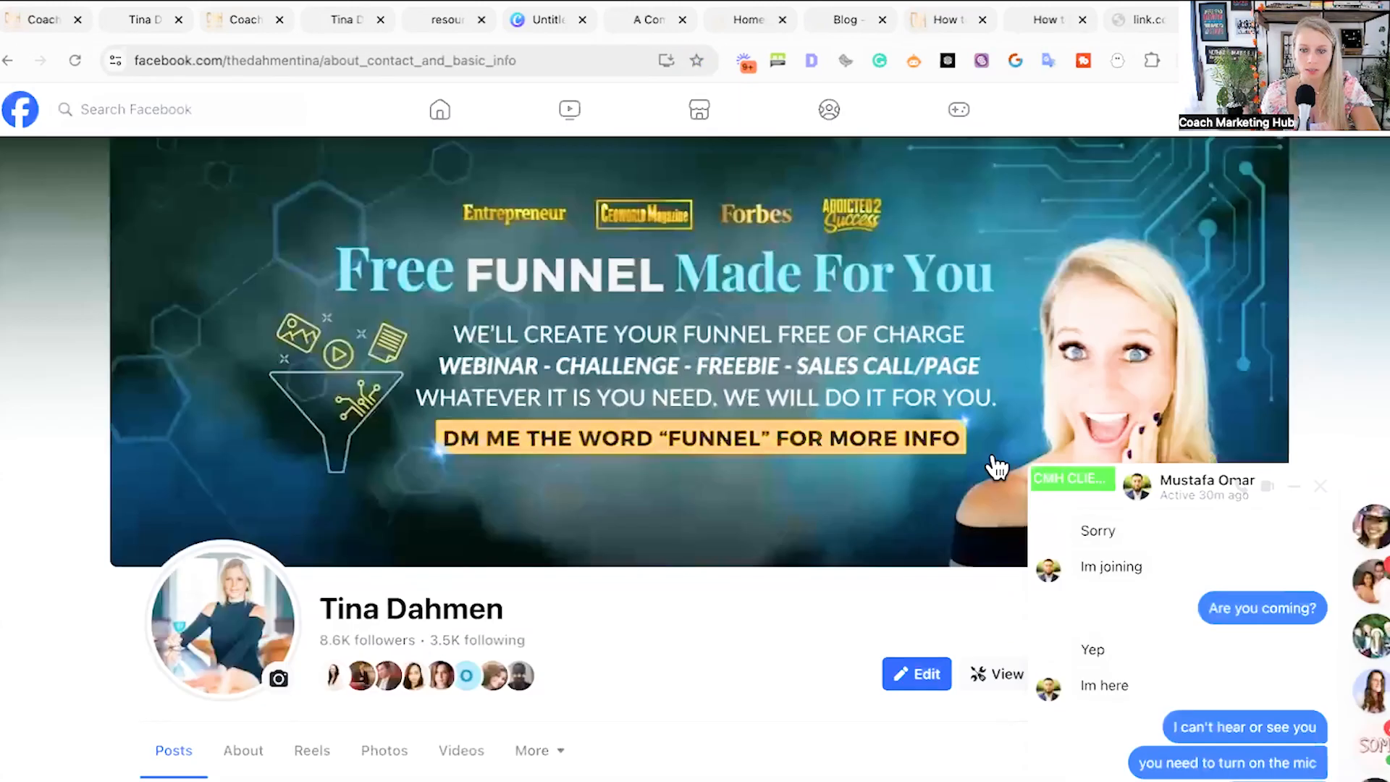
# - Minimize the chat and replace the sleek.bio website address with the copied linktree1 page address, saving the change
pyautogui.click(1294, 486)
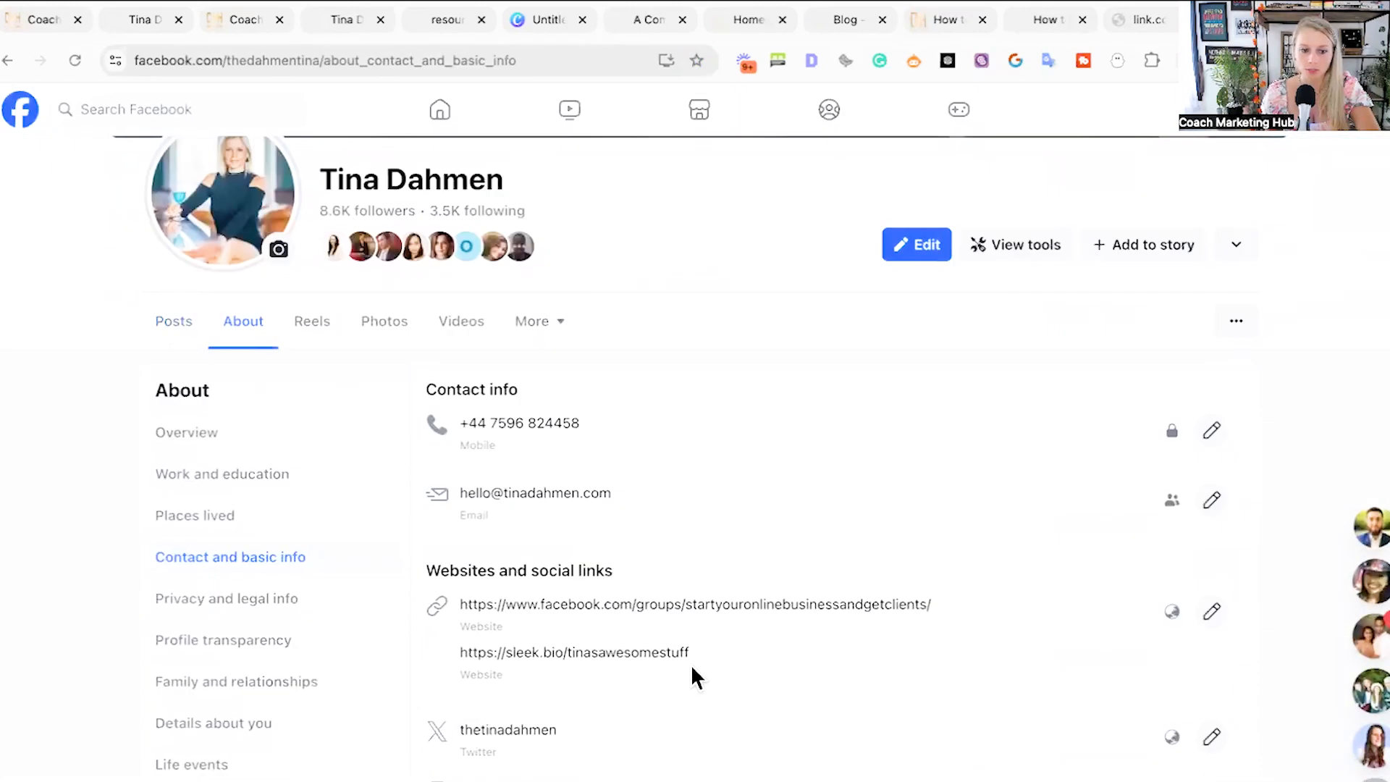
pyautogui.scroll(-1, 600, 680)
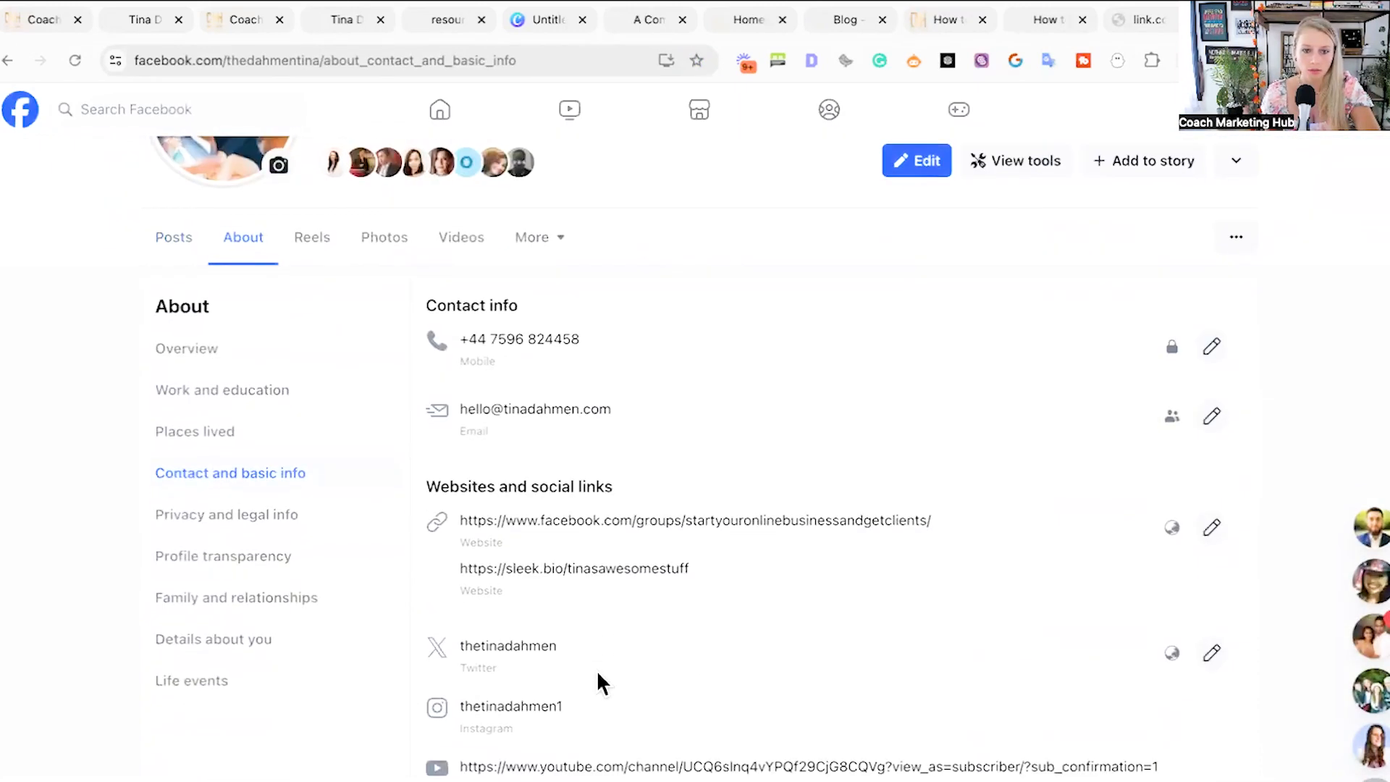
pyautogui.scroll(-10, 600, 677)
pyautogui.scroll(7, 599, 681)
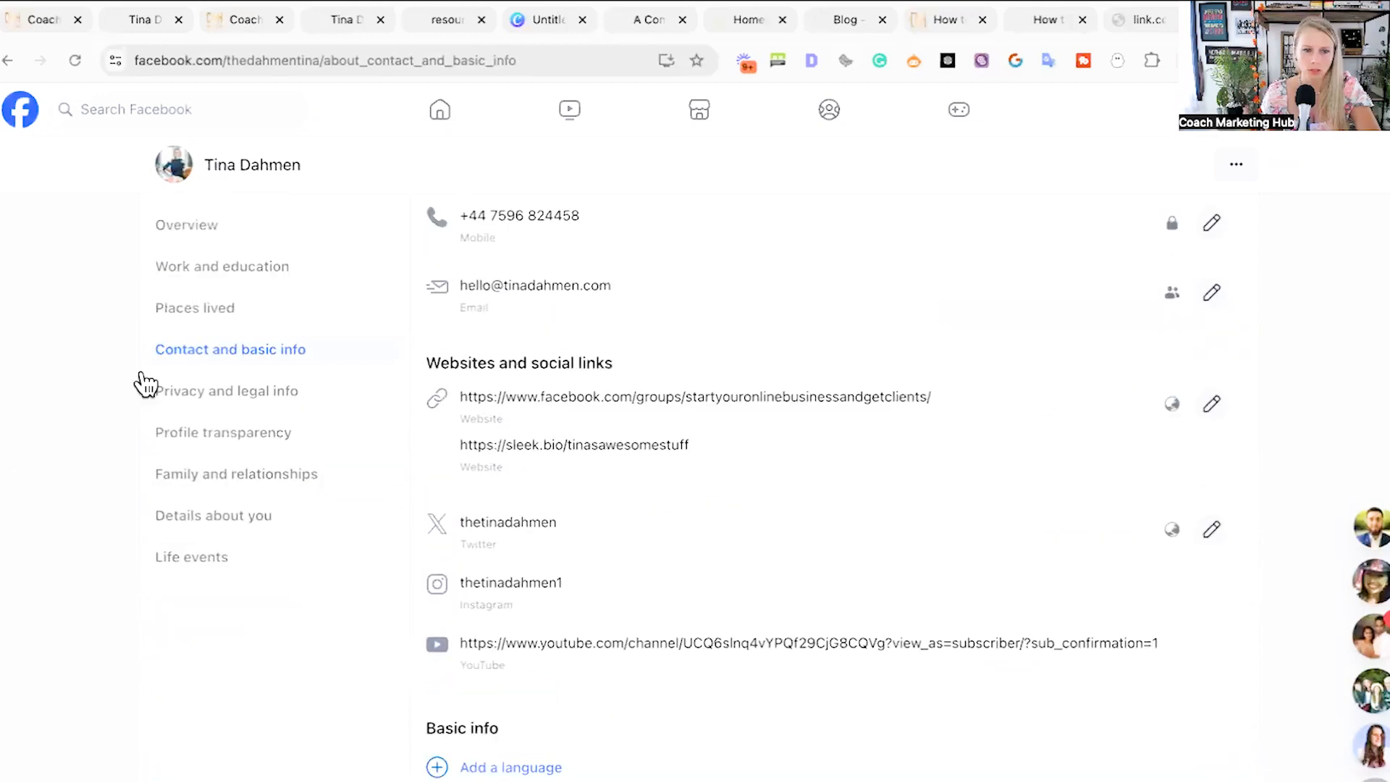
pyautogui.scroll(2, 489, 380)
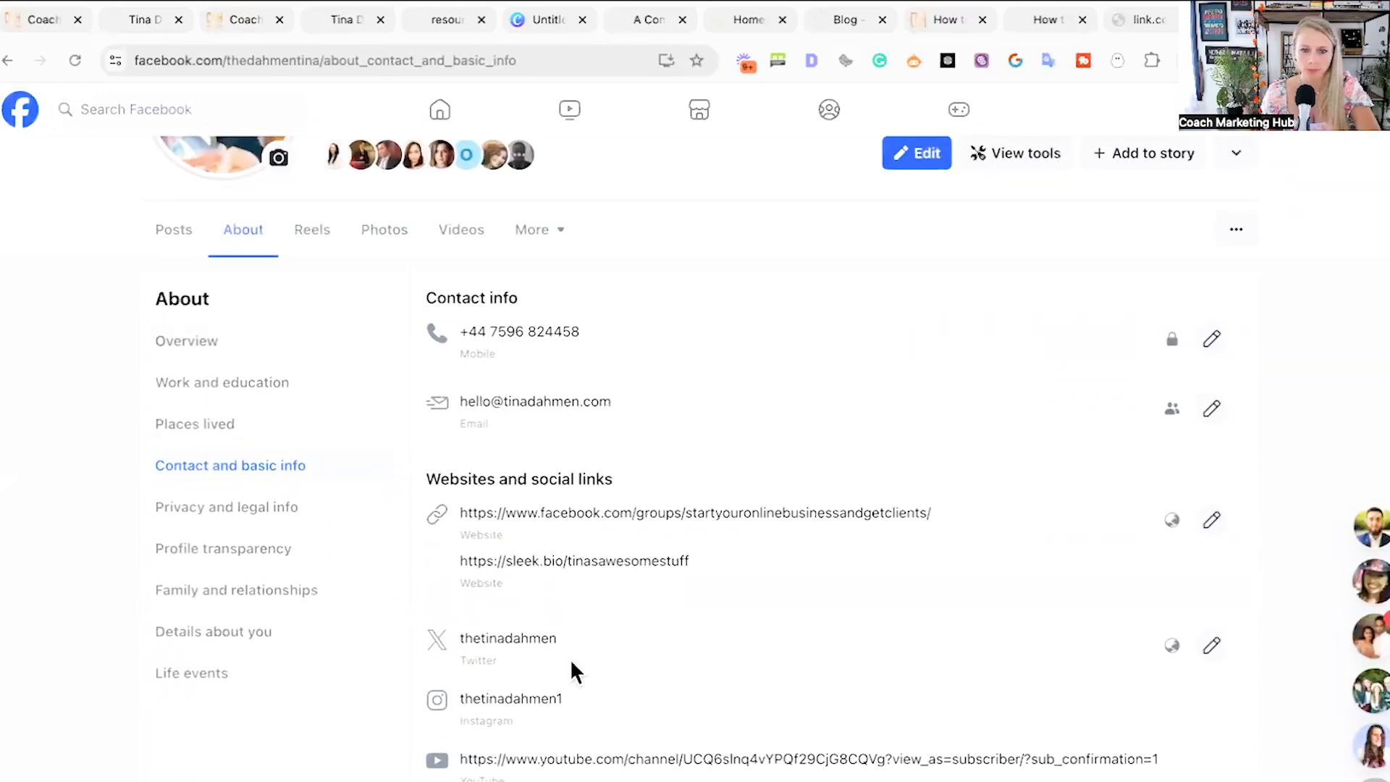
pyautogui.scroll(-2, 575, 671)
pyautogui.click(1211, 431)
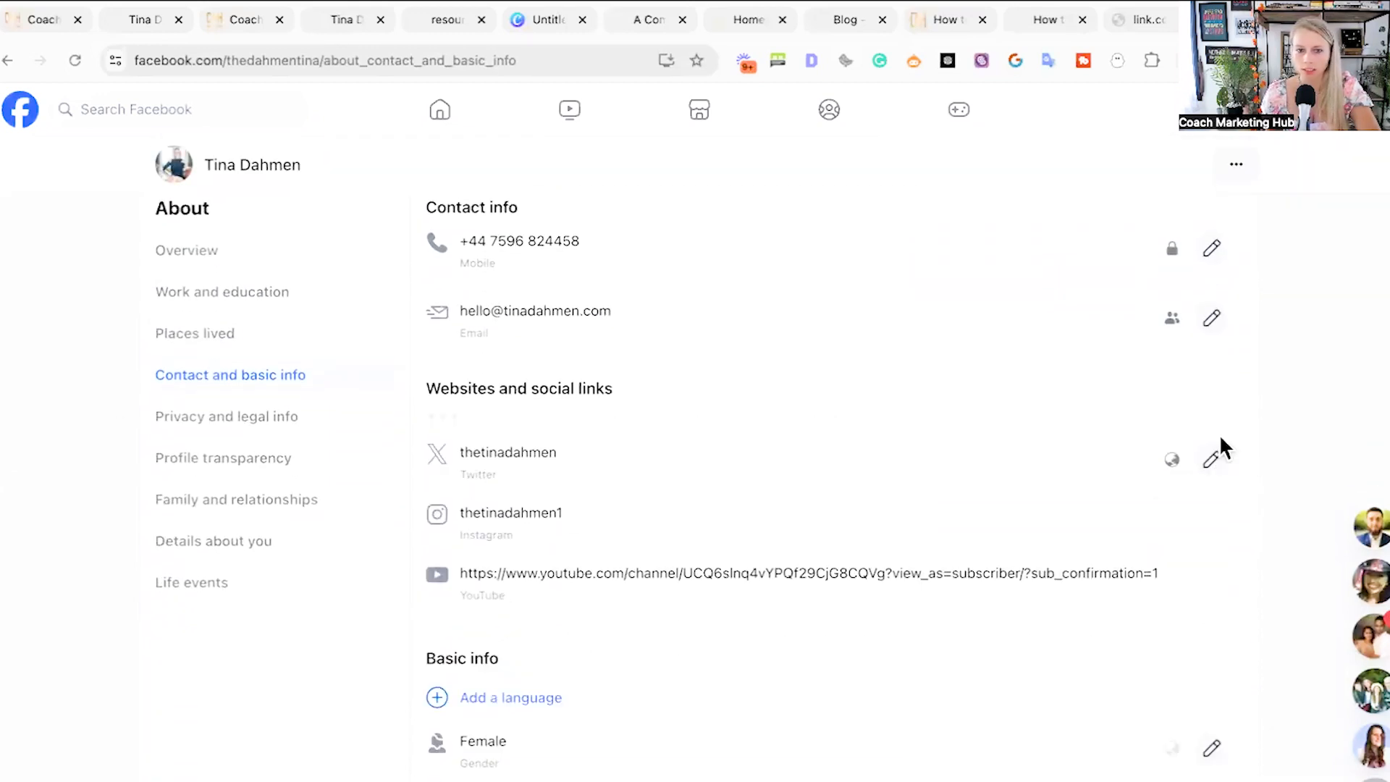
pyautogui.click(757, 448)
pyautogui.hotkey('ctrl', 'v')
pyautogui.moveTo(696, 443); pyautogui.dragTo(428, 440)
pyautogui.press('BackSpace')
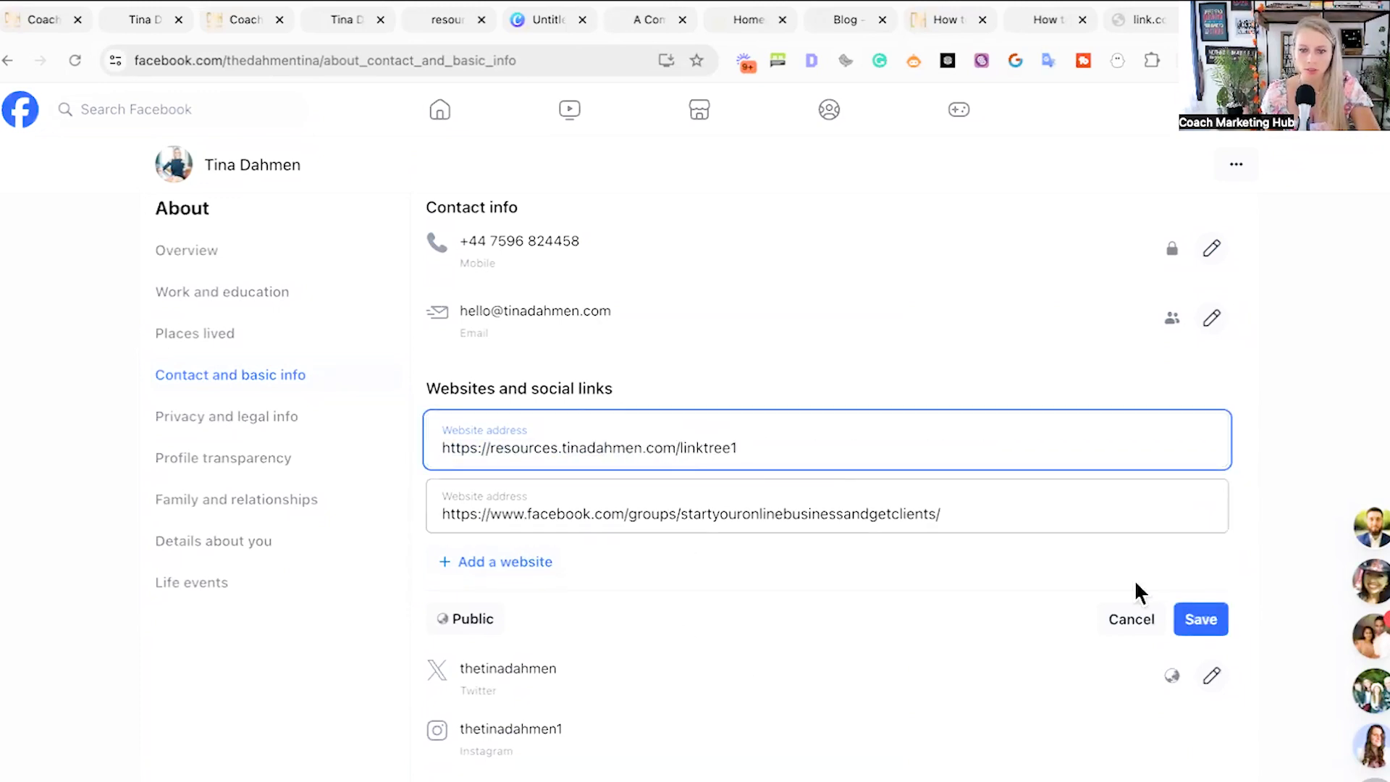
pyautogui.click(1203, 627)
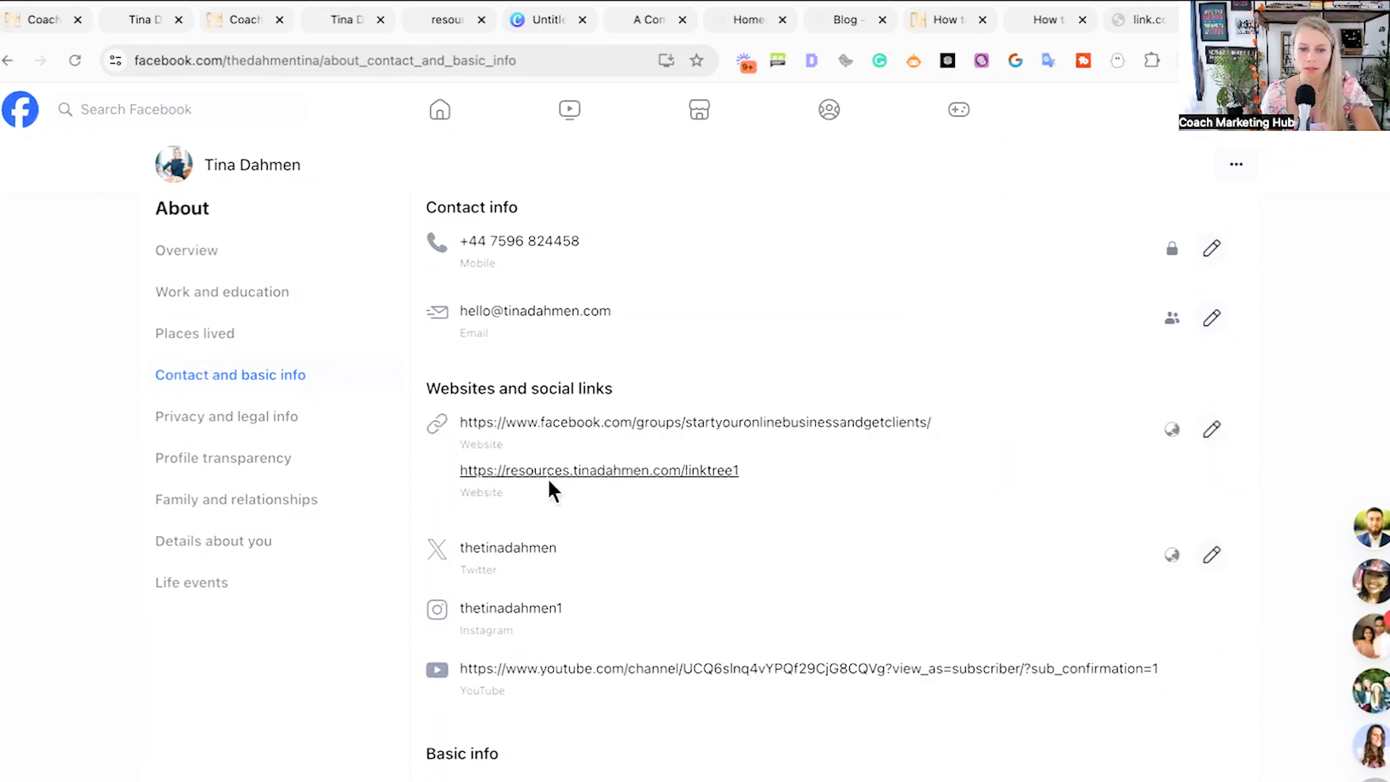
# - Return to the main profile page and check the website links listed in its intro
pyautogui.scroll(7, 435, 450)
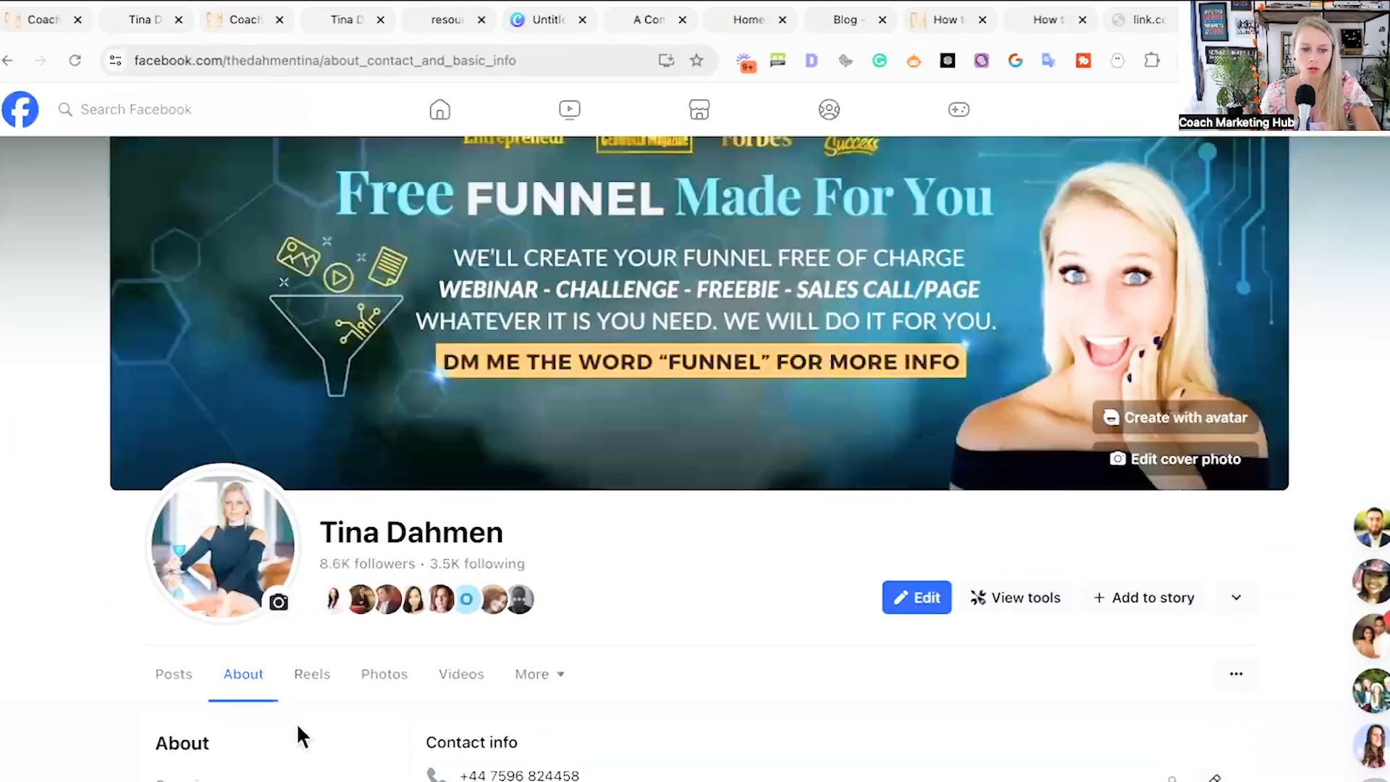
pyautogui.scroll(-1, 301, 736)
pyautogui.click(195, 732)
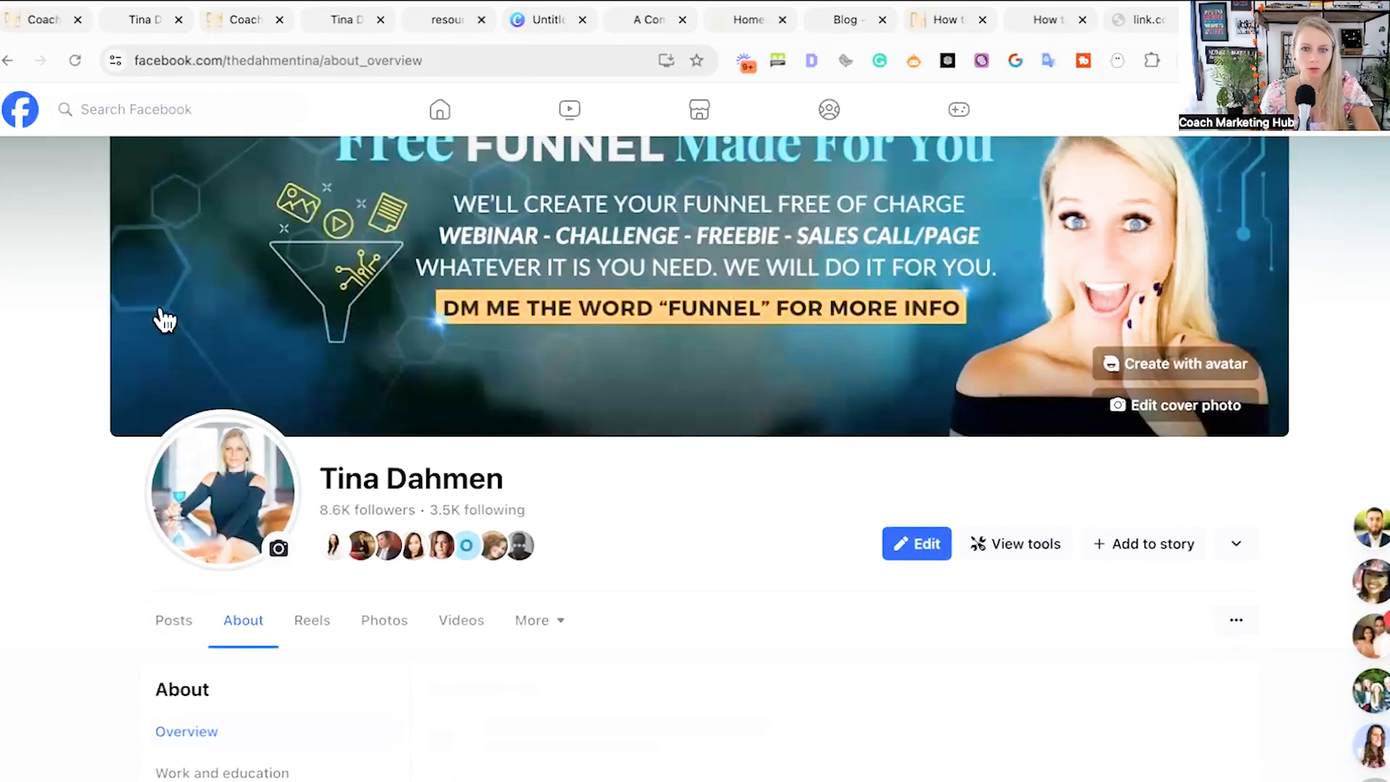
pyautogui.click(24, 110)
pyautogui.click(137, 187)
pyautogui.scroll(-3, 493, 571)
pyautogui.scroll(-5, 547, 585)
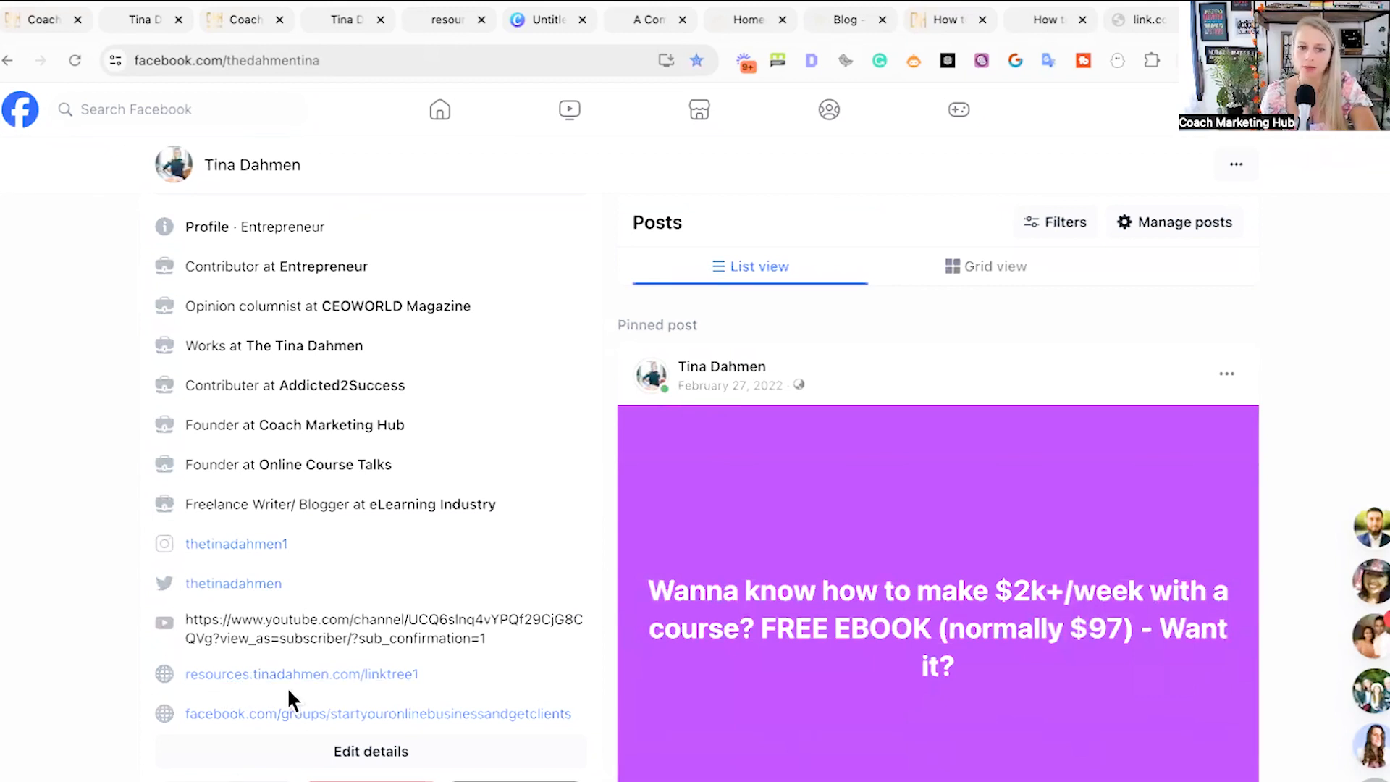
# - Test the linktree1 link from the profile intro, view the page it opens, and leave it
pyautogui.click(375, 684)
pyautogui.scroll(-1, 714, 615)
pyautogui.scroll(1, 918, 227)
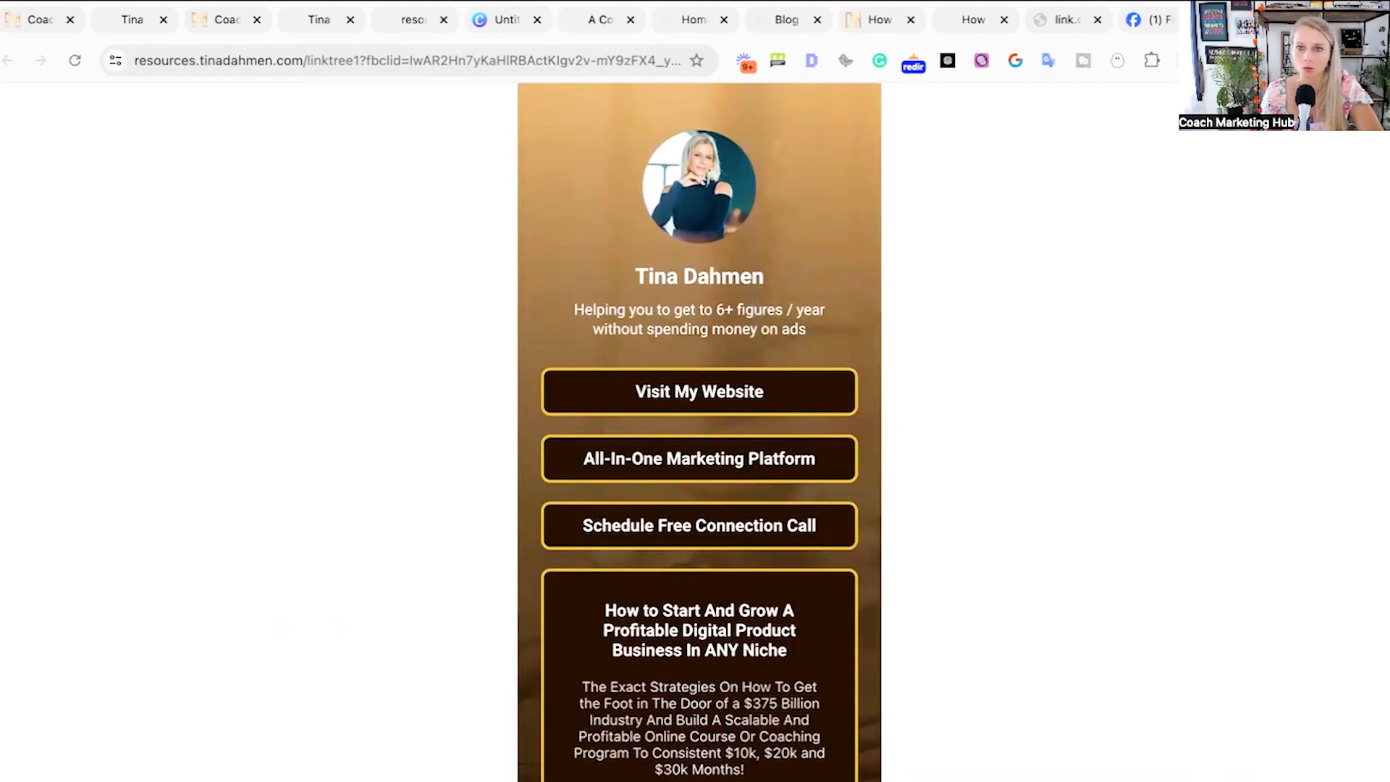
pyautogui.click(1123, 27)
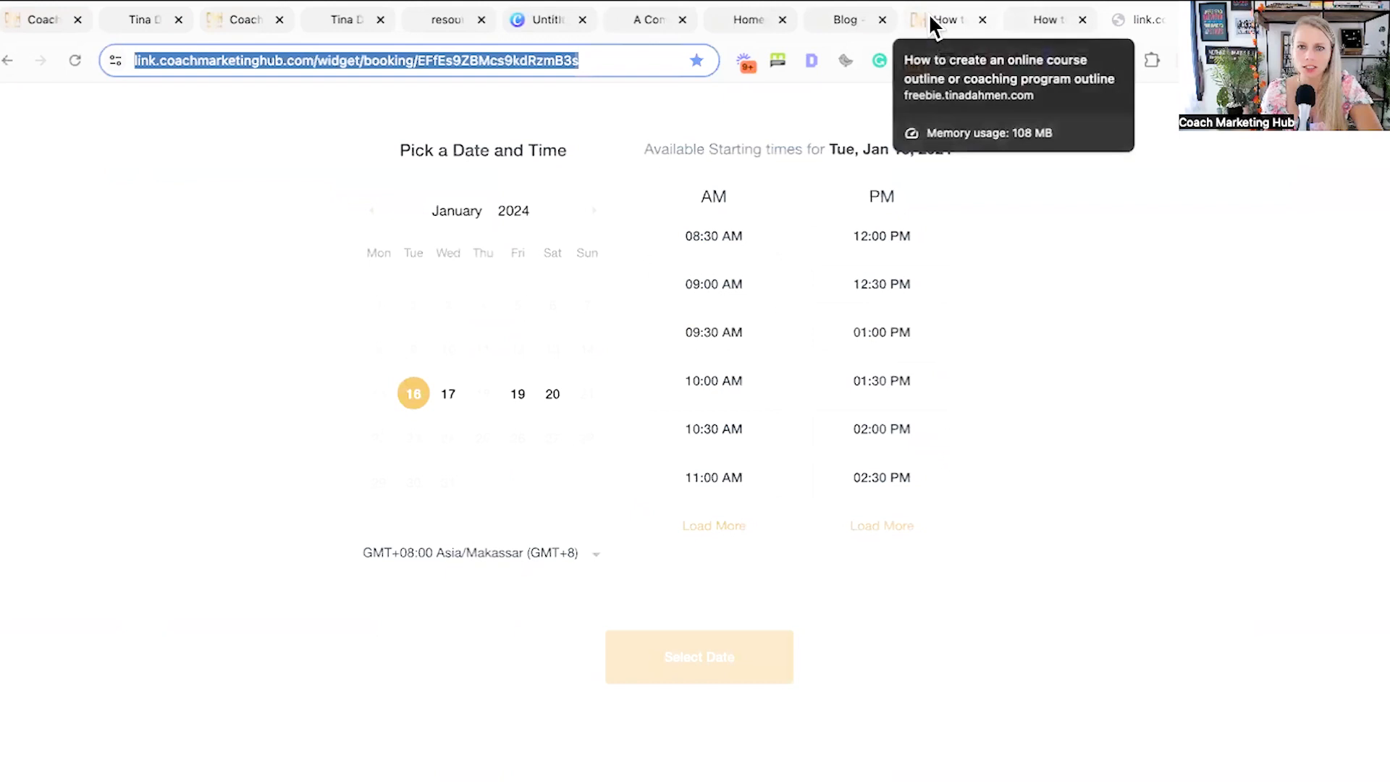